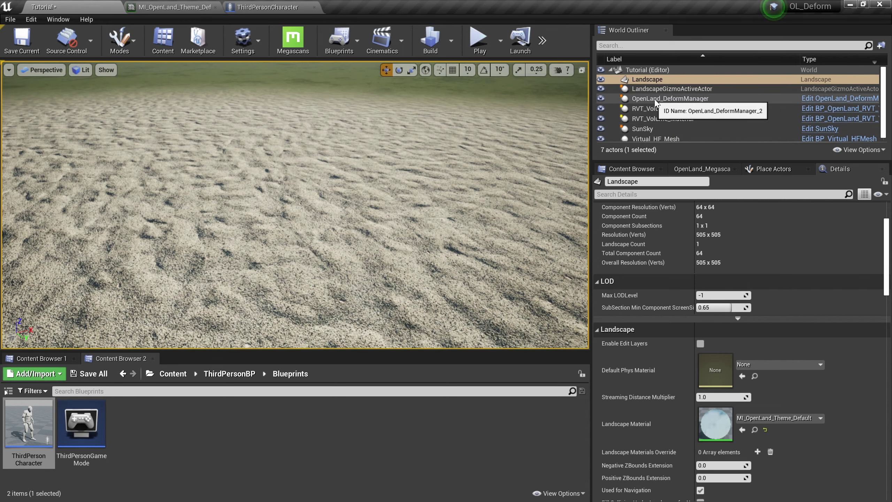
# Step: Select the OpenLand_DeformManager actor and play-test the level, walking the character around through the sand before stopping
pyautogui.click(685, 100)
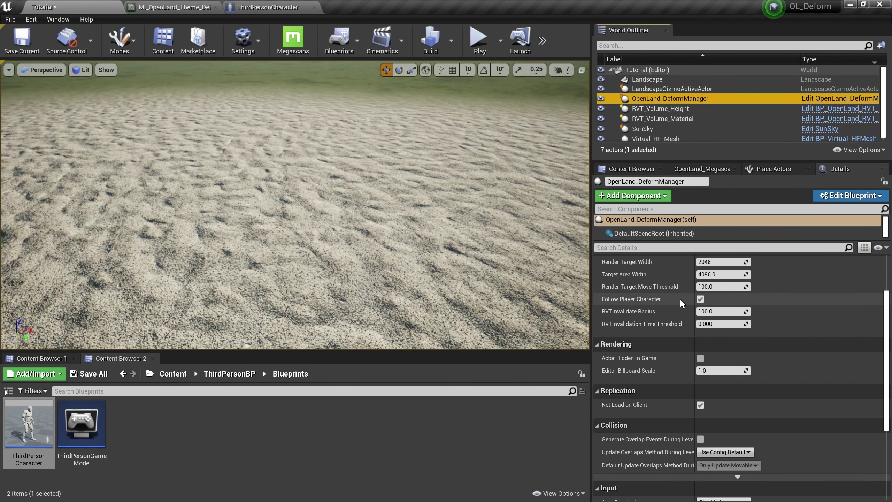
pyautogui.hotkey('alt', 'p')
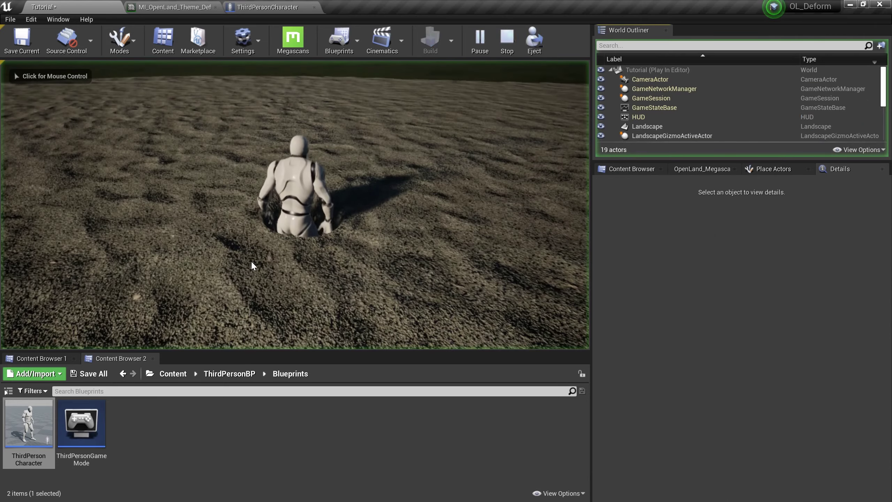
pyautogui.press('w')
pyautogui.press('s')
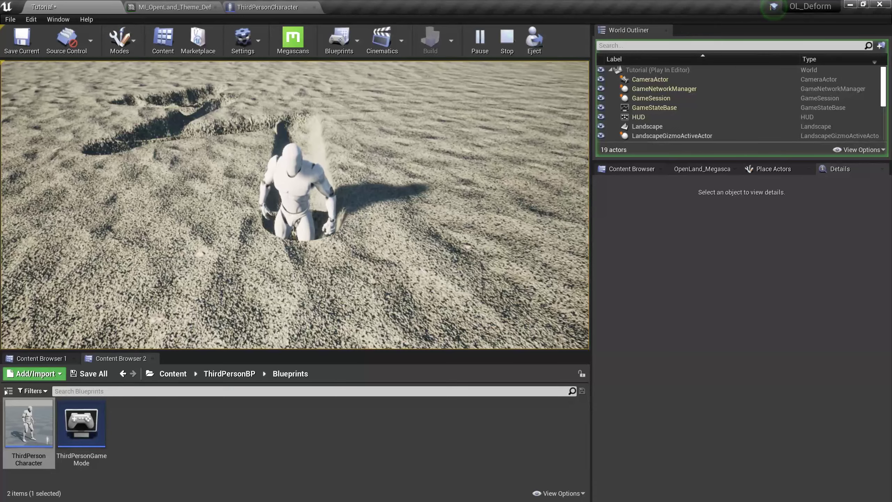
pyautogui.press('a')
pyautogui.press('w')
pyautogui.press('Escape')
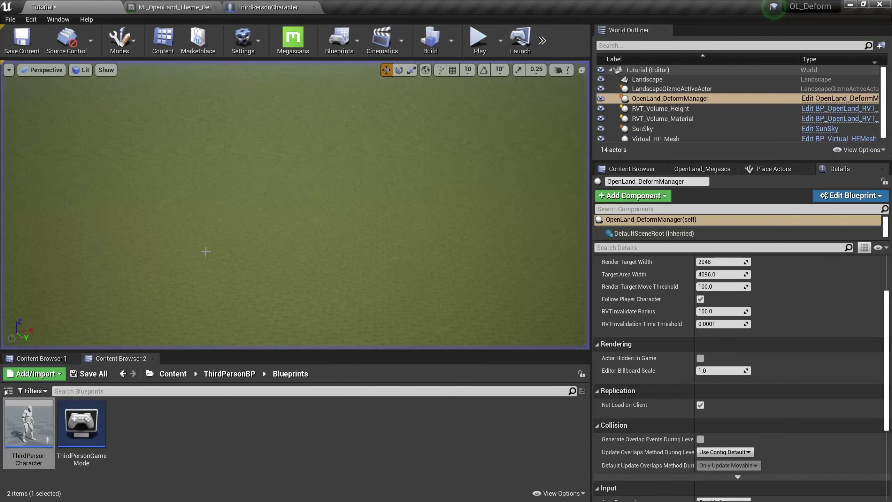
# Step: Disable Follow Player Character on the OpenLand_DeformManager and play-test the level briefly
pyautogui.click(701, 299)
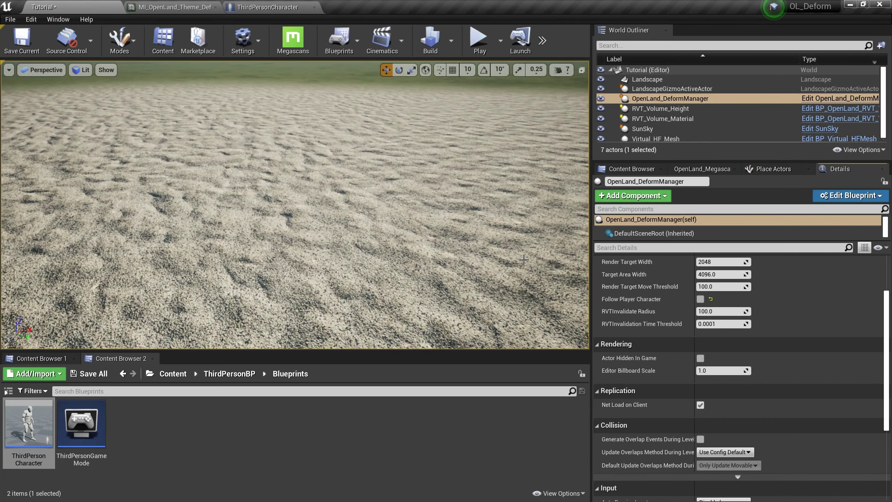
pyautogui.hotkey('alt', 'p')
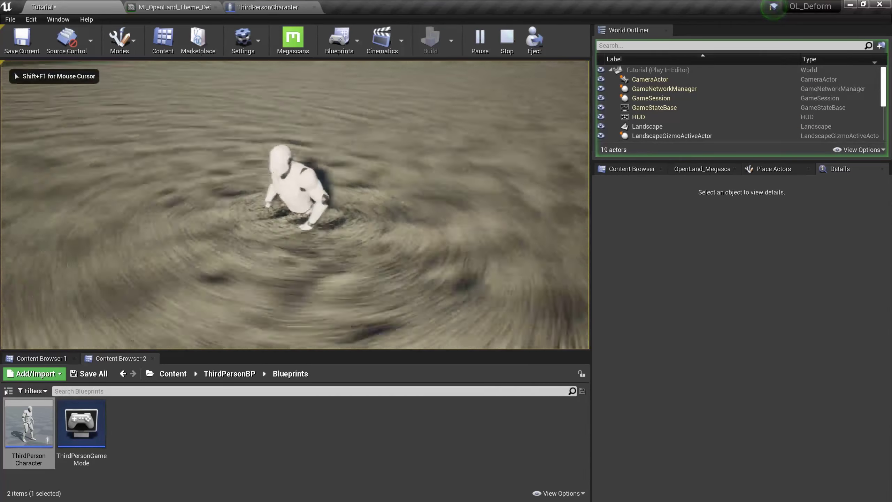
pyautogui.press('Escape')
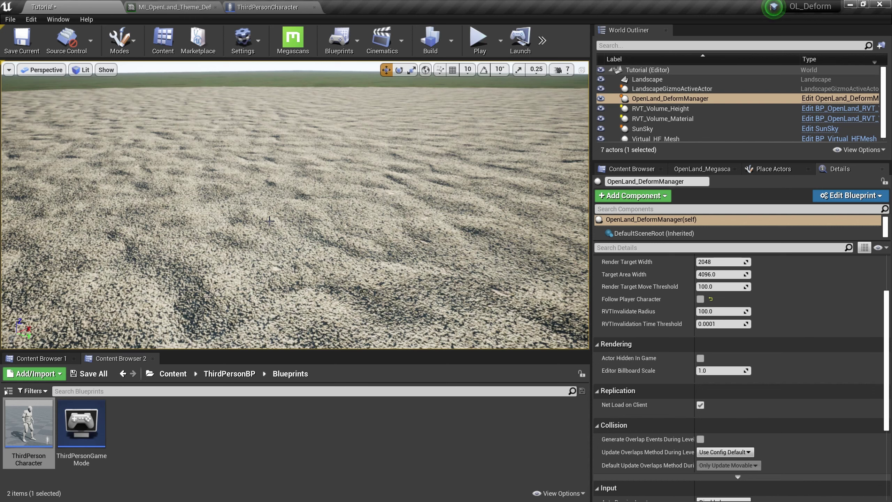
# Step: Set Deform Height - Sand to 20 in the MI_OpenLand_Theme_Default material instance and save it
pyautogui.click(186, 8)
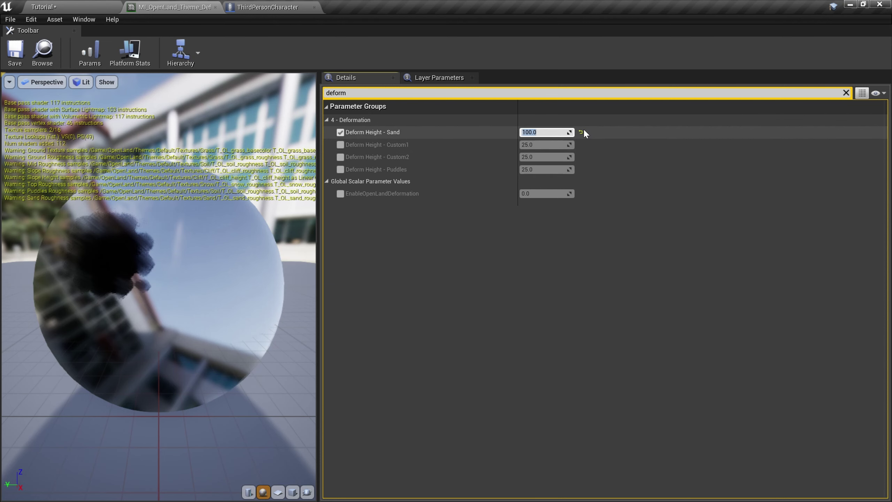
pyautogui.press('Return')
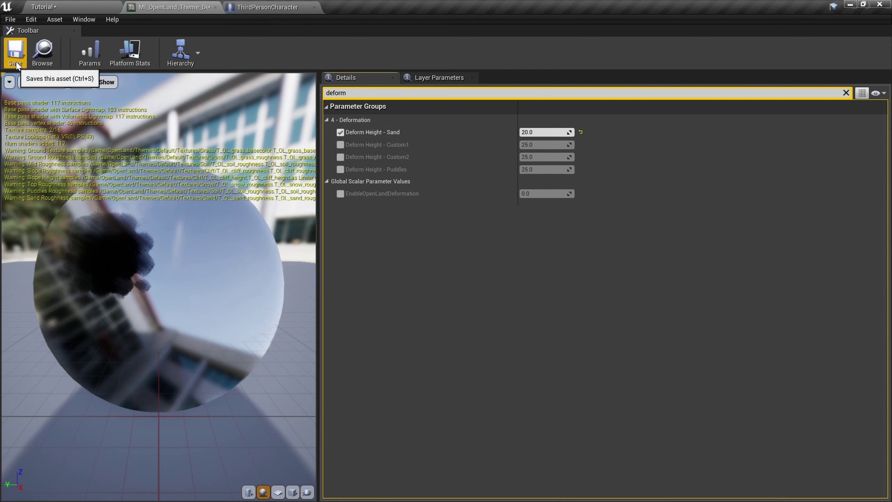
pyautogui.click(14, 51)
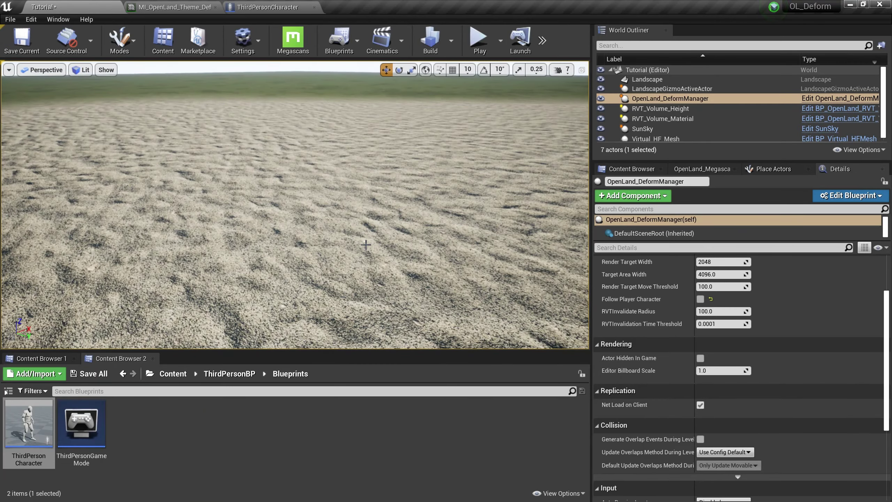
# Step: Play-test the level by running the character forward over the sand, and stop the session
pyautogui.hotkey('alt', 'p')
pyautogui.press('w')
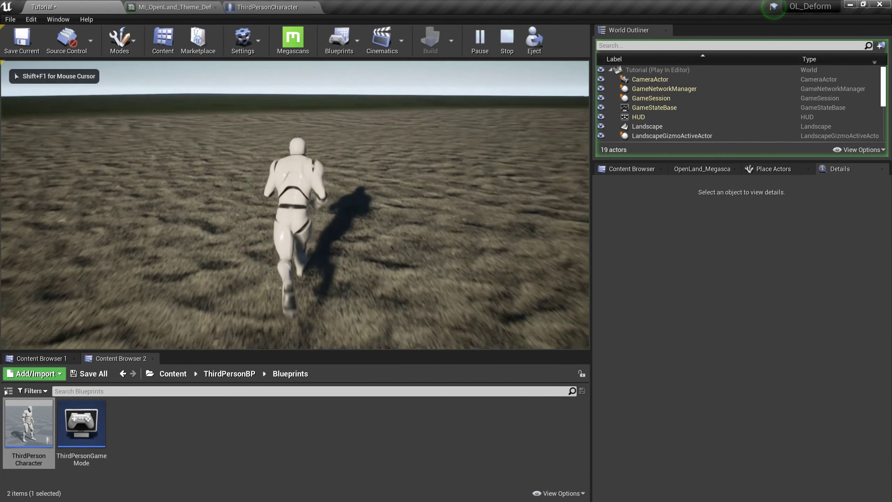
pyautogui.press('w')
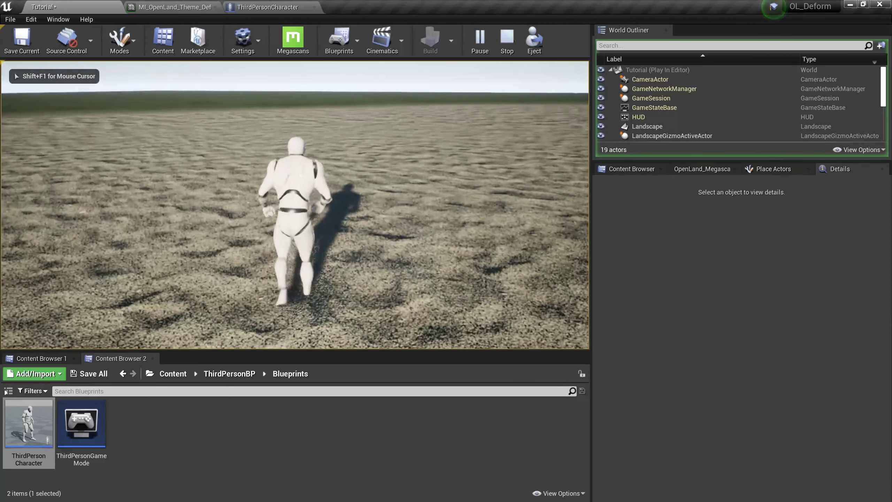
pyautogui.press('Escape')
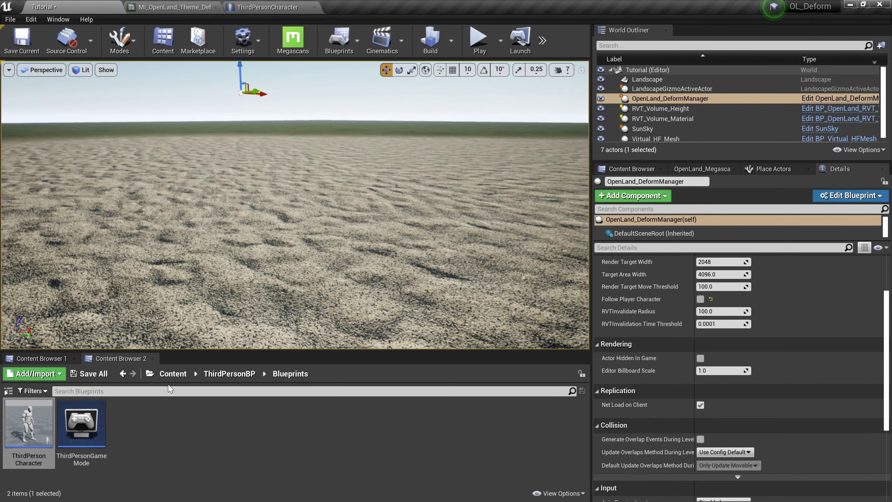
# Step: Open the ThirdPersonCharacter blueprint in its viewport with the Mesh component selected
pyautogui.click(54, 465)
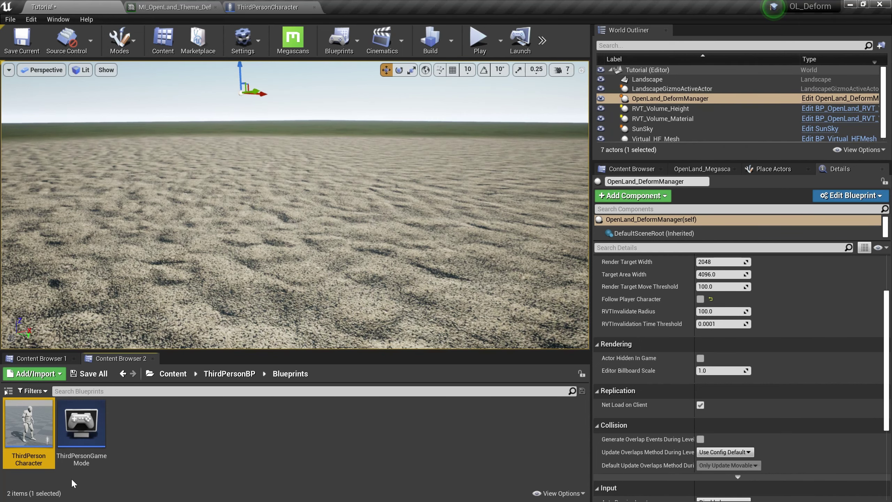
pyautogui.doubleClick(38, 459)
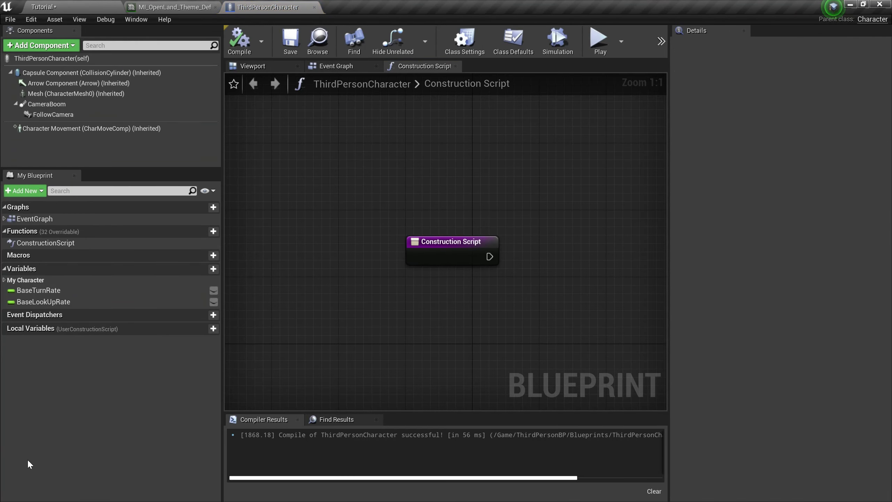
pyautogui.click(63, 94)
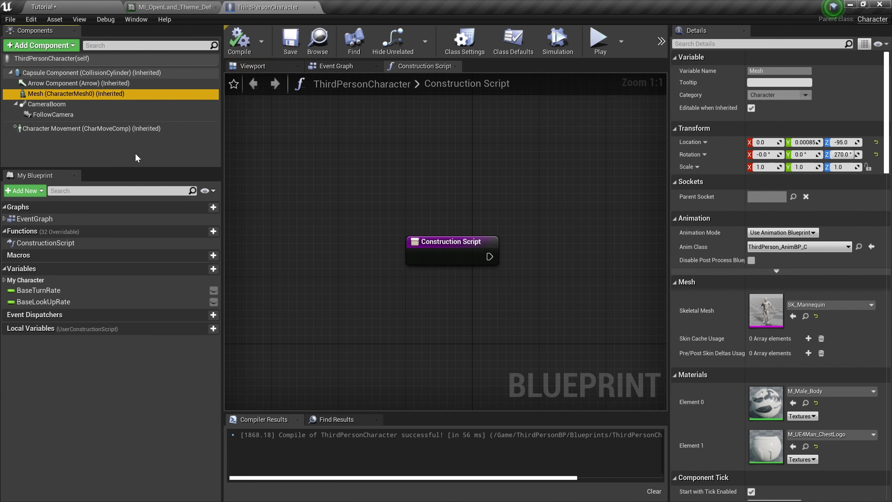
pyautogui.click(262, 68)
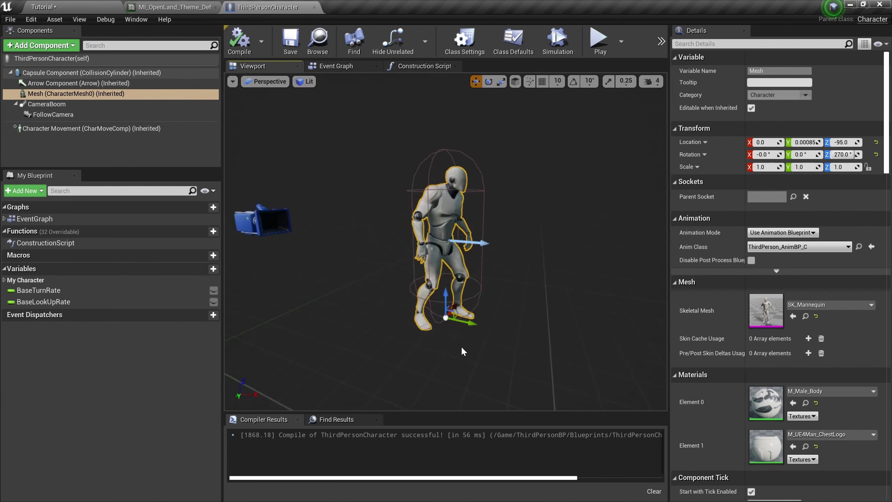
pyautogui.click(78, 93)
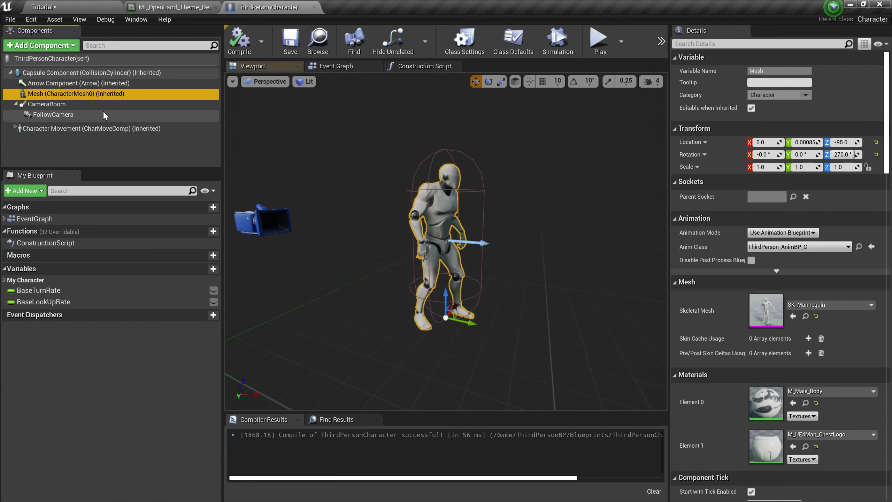
# Step: Add two Open Land Deform Components as children of the character's Mesh component
pyautogui.click(38, 45)
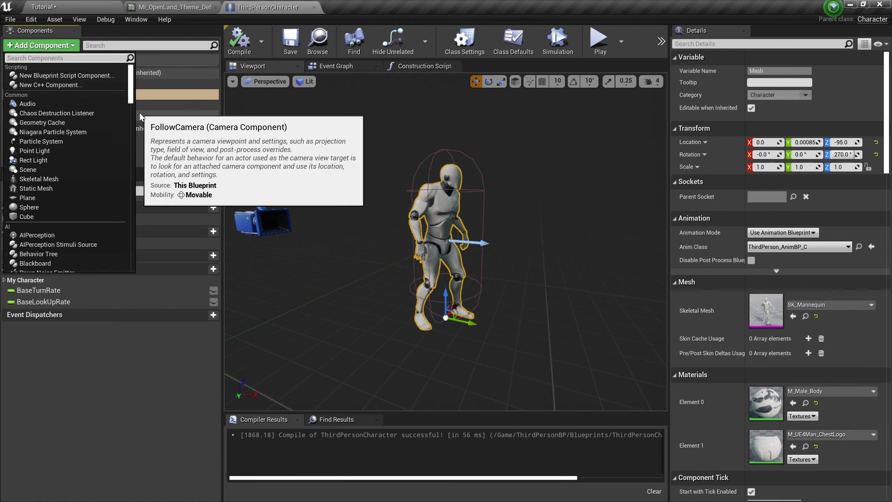
pyautogui.write('Open')
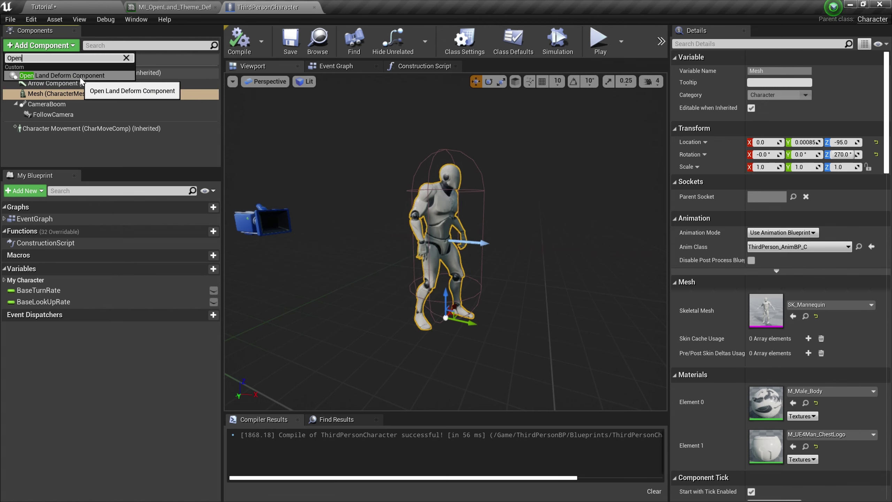
pyautogui.click(61, 76)
pyautogui.press('Return')
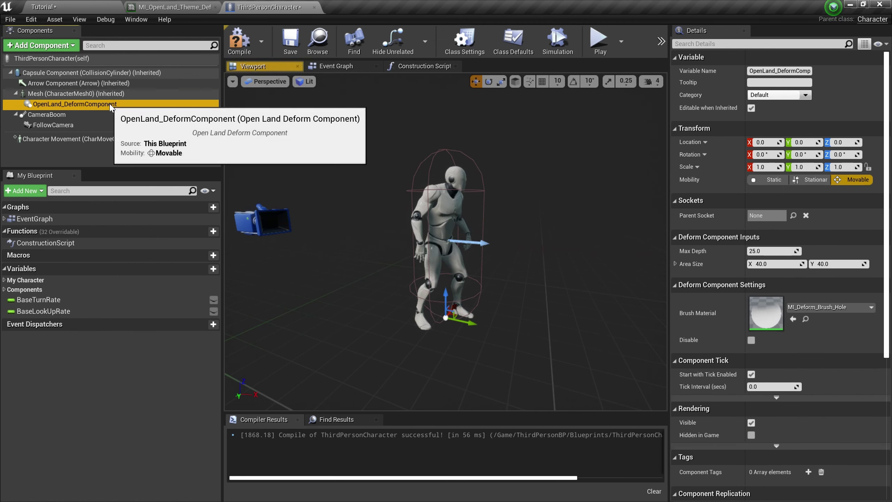
pyautogui.click(87, 94)
pyautogui.click(41, 45)
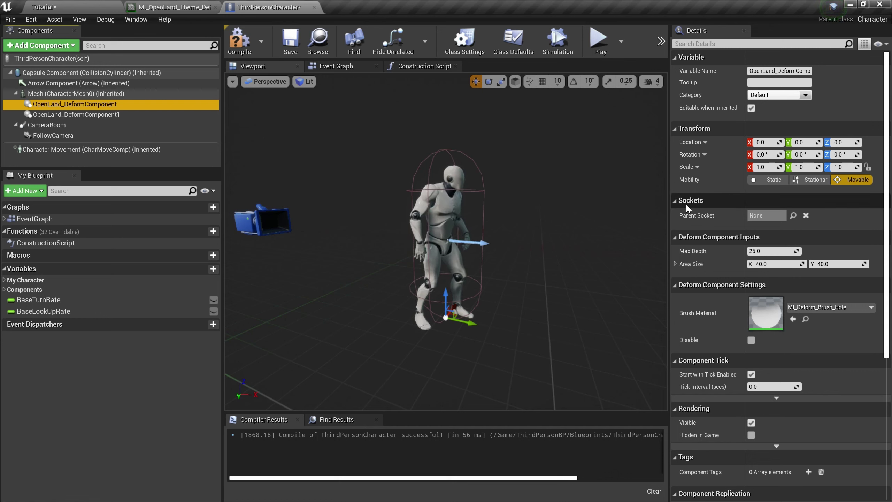
# Step: Set the parent socket of the first OpenLand_DeformComponent to foot_l
pyautogui.click(792, 216)
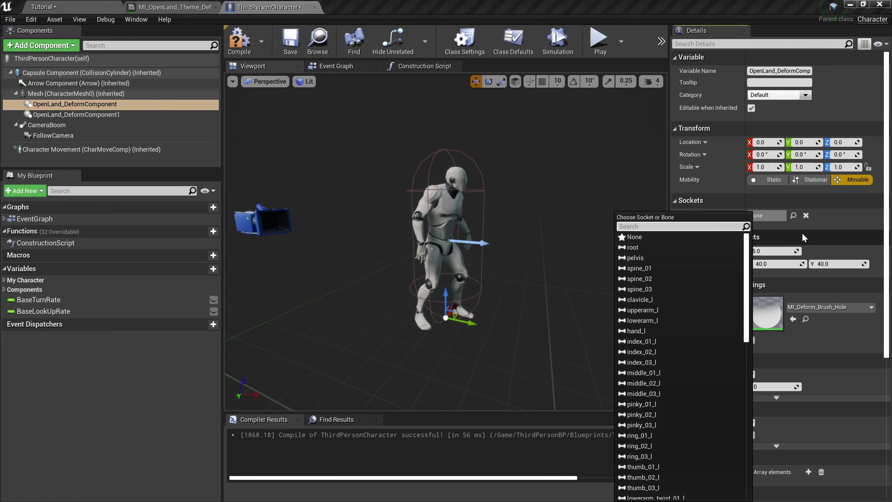
pyautogui.write('foo')
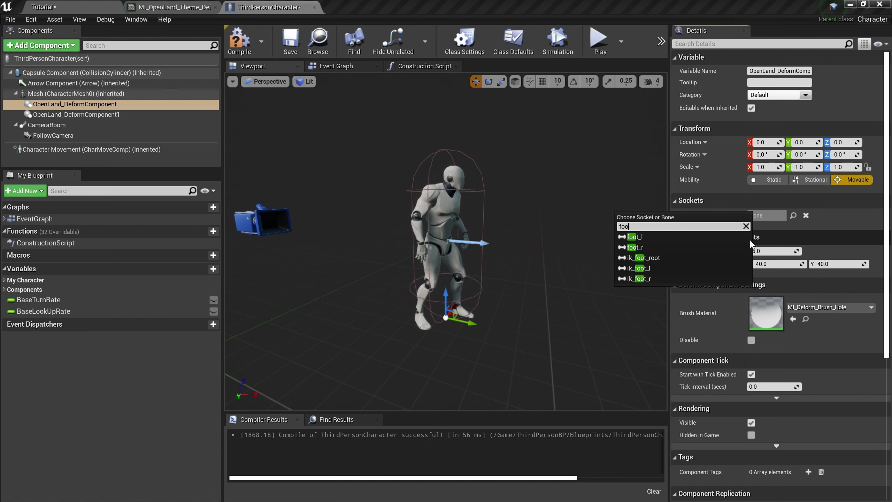
pyautogui.click(635, 237)
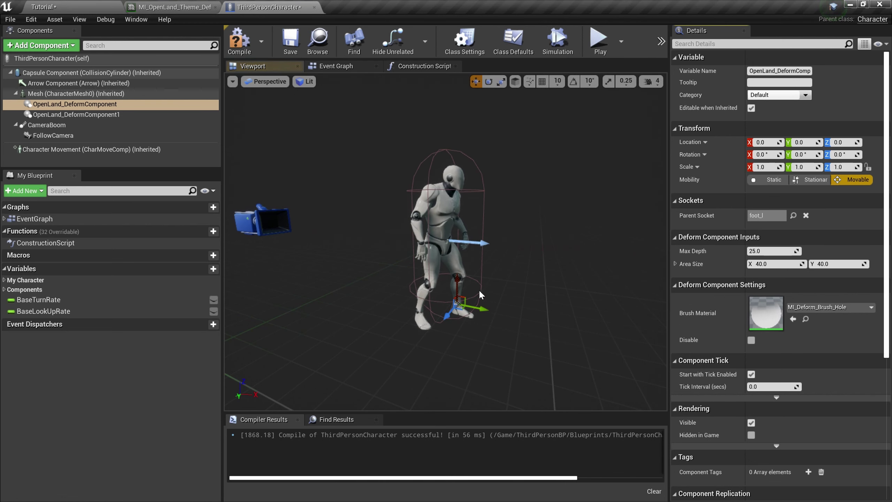
# Step: Move the first deform component under the character's left foot, to about X -10.9, Y 6.2, Z -0.1
pyautogui.moveTo(569, 291)
pyautogui.mouseDown()
pyautogui.moveTo(499, 291)
pyautogui.moveTo(573, 286)
pyautogui.mouseUp()
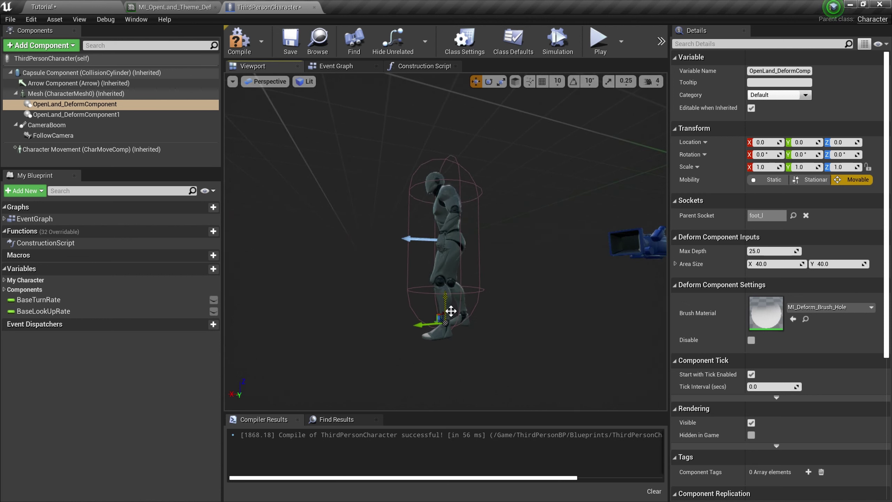
pyautogui.moveTo(439, 337); pyautogui.dragTo(429, 338)
pyautogui.moveTo(470, 369); pyautogui.dragTo(502, 385)
pyautogui.scroll(4, 469, 368)
pyautogui.scroll(-4, 460, 363)
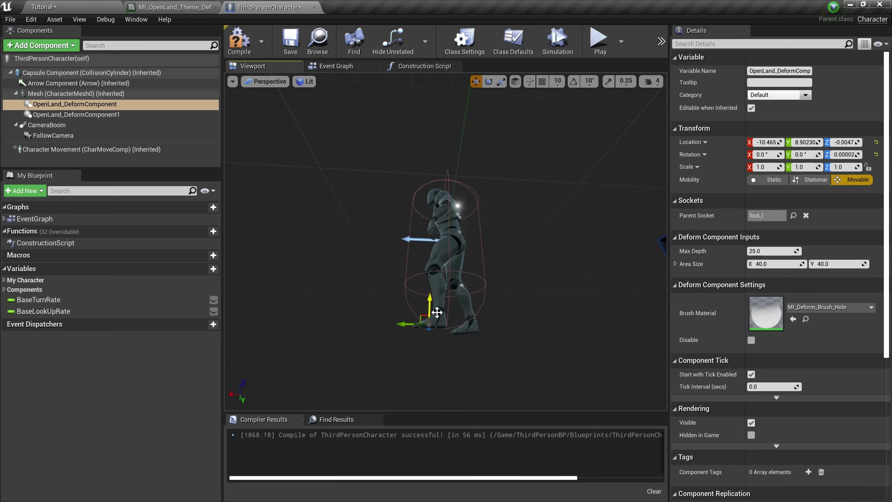
pyautogui.moveTo(498, 366); pyautogui.dragTo(485, 369)
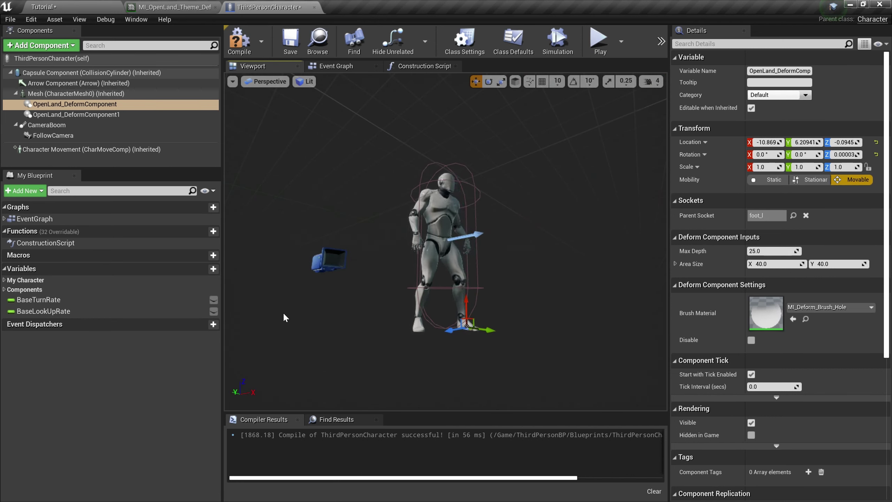
# Step: Set the parent socket of OpenLand_DeformComponent1 to foot_r
pyautogui.click(74, 114)
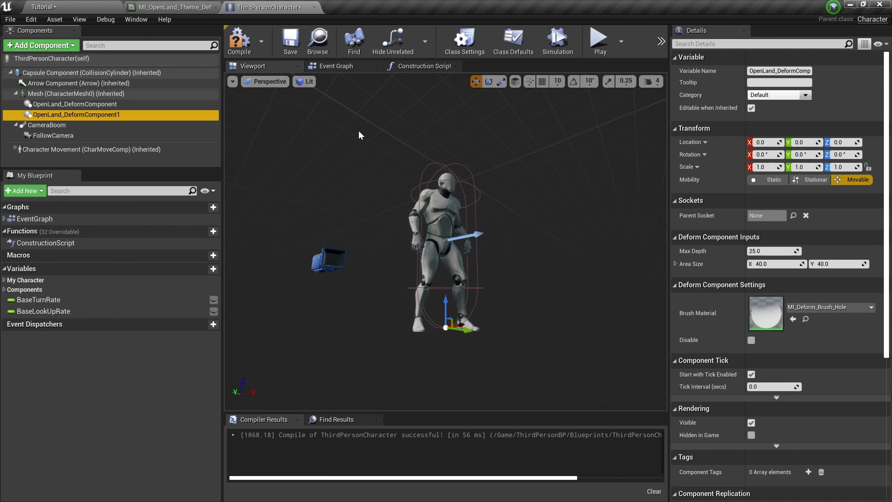
pyautogui.click(774, 216)
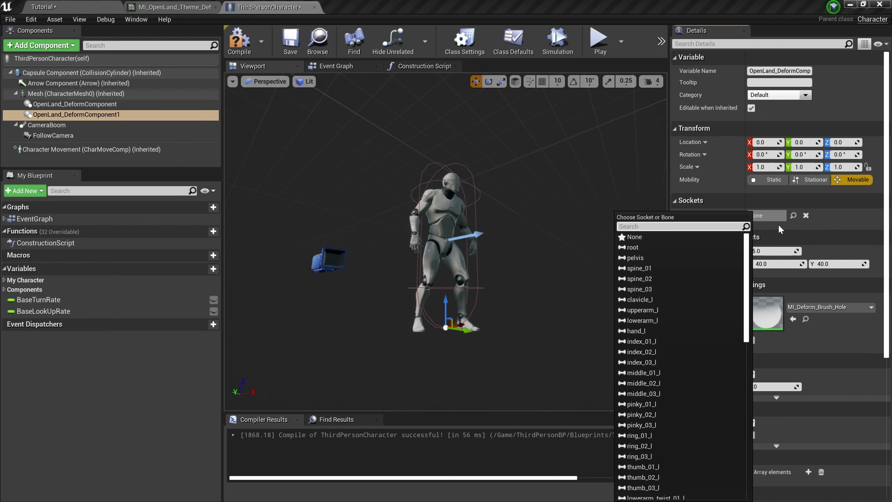
pyautogui.write('foot')
pyautogui.click(642, 248)
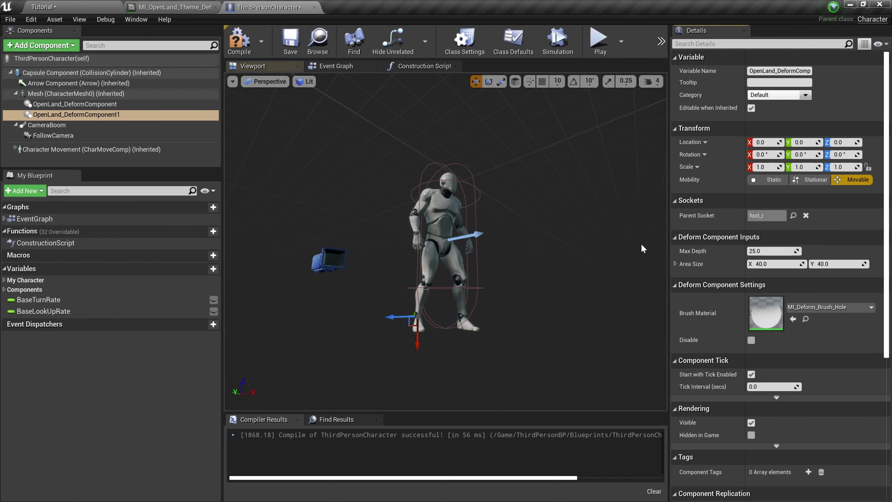
# Step: Move the second deform component under the right foot, to about X 10.8, Y -10.4, Z 0, and save the blueprint
pyautogui.keyDown('alt'); pyautogui.moveTo(323, 296); pyautogui.dragTo(394, 298); pyautogui.keyUp('alt')
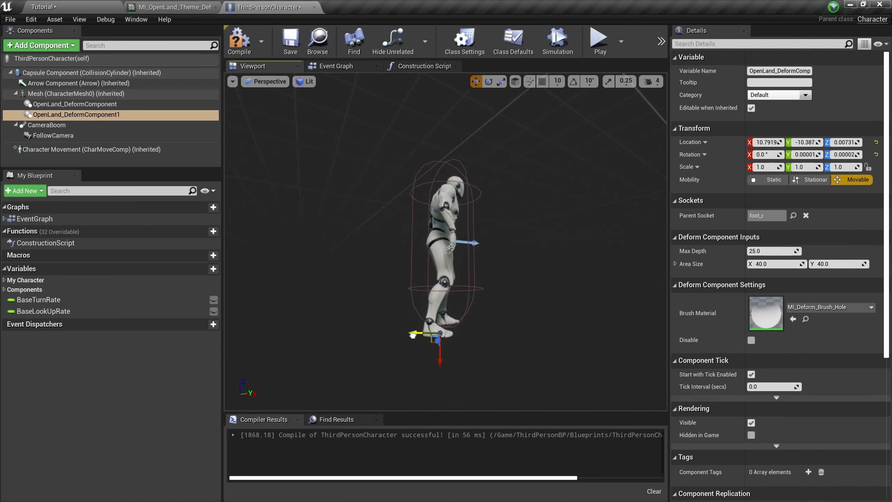
pyautogui.click(290, 40)
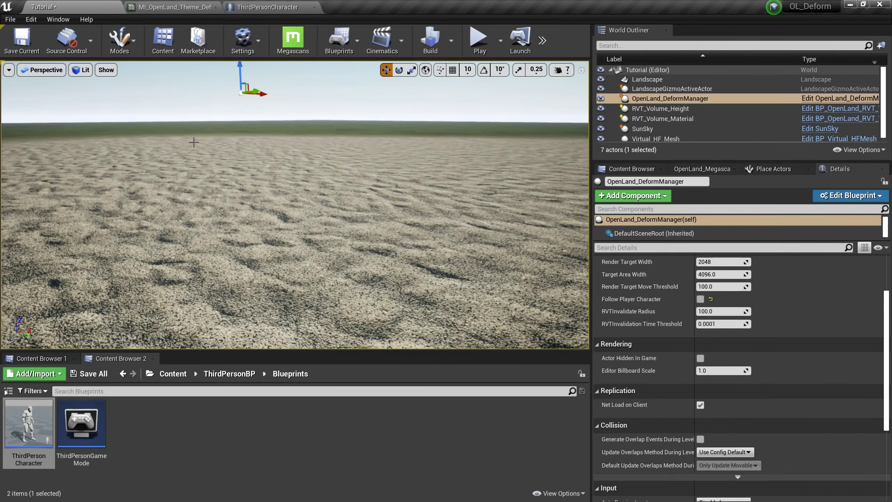
# Step: Play-test the level, running the character around on the sand to examine the footprints, and end the play session
pyautogui.hotkey('alt', 'p')
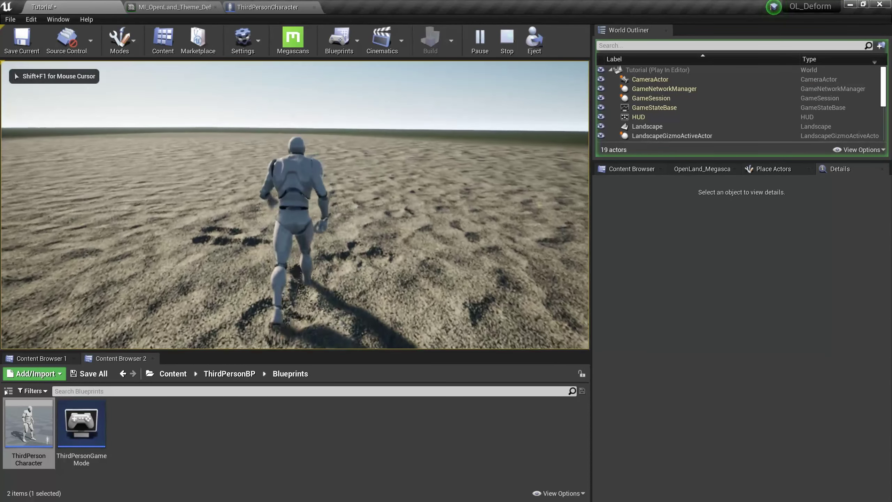
pyautogui.press('s')
pyautogui.press('s')
pyautogui.press('d')
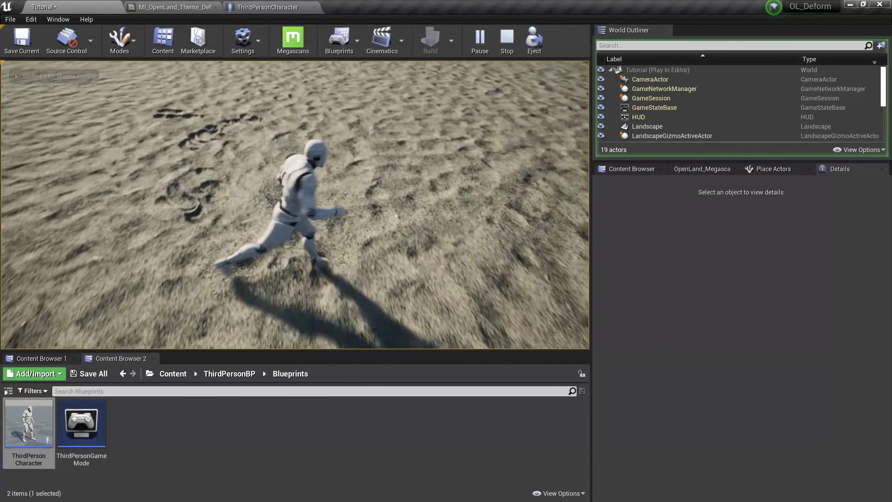
pyautogui.press('s')
pyautogui.press('w')
pyautogui.press('s')
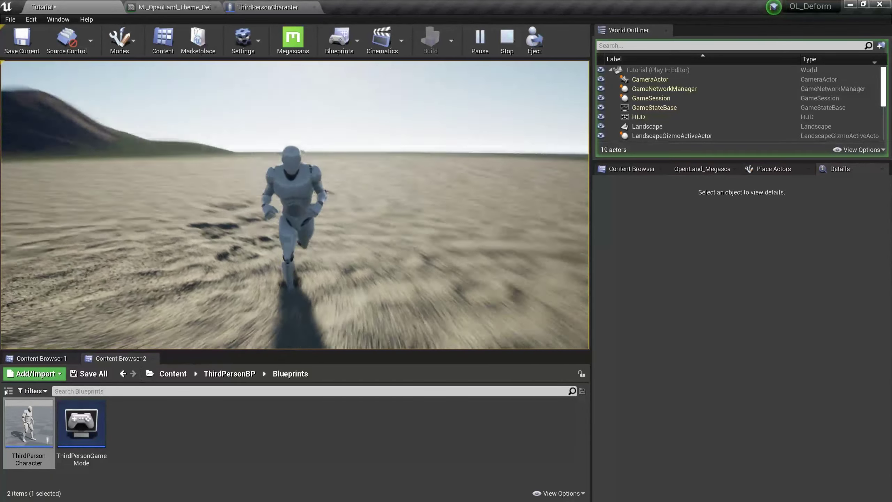
pyautogui.press('w')
pyautogui.press('s')
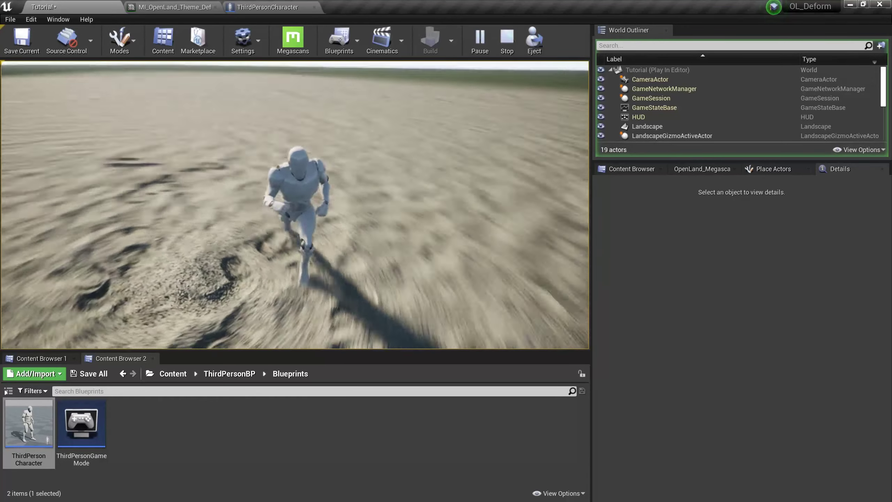
pyautogui.press('w')
pyautogui.press('a')
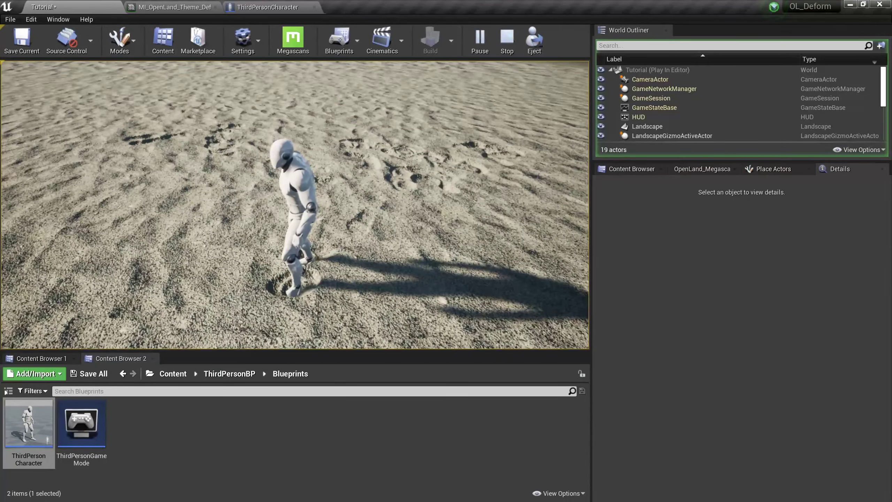
pyautogui.press('s')
pyautogui.press('w')
pyautogui.press('s')
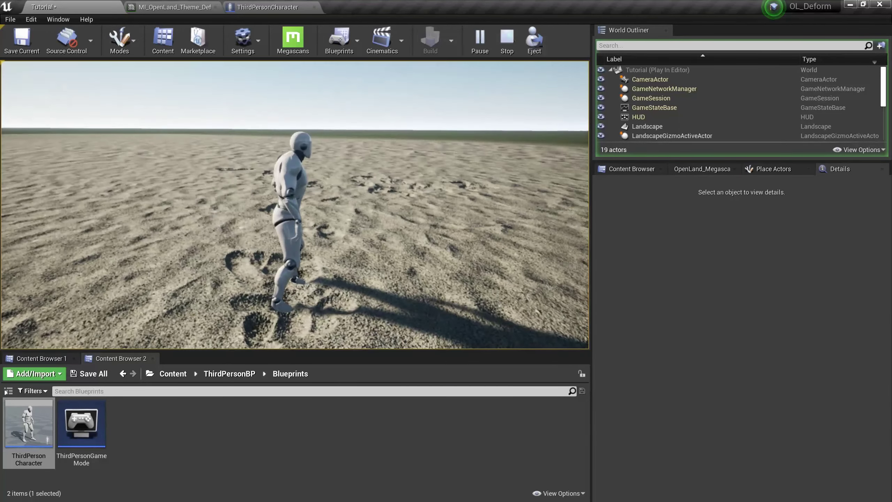
pyautogui.press('Escape')
# Step: Switch to Landscape Paint mode and assign Puddles_LayerInfo to the Puddles layer
pyautogui.press('s')
pyautogui.moveTo(150, 174); pyautogui.dragTo(141, 225, button='right')
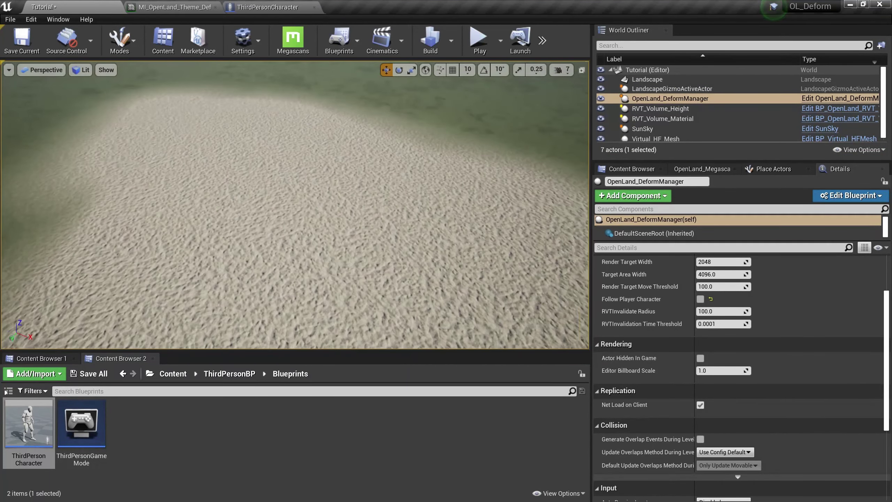
pyautogui.click(120, 39)
pyautogui.click(116, 86)
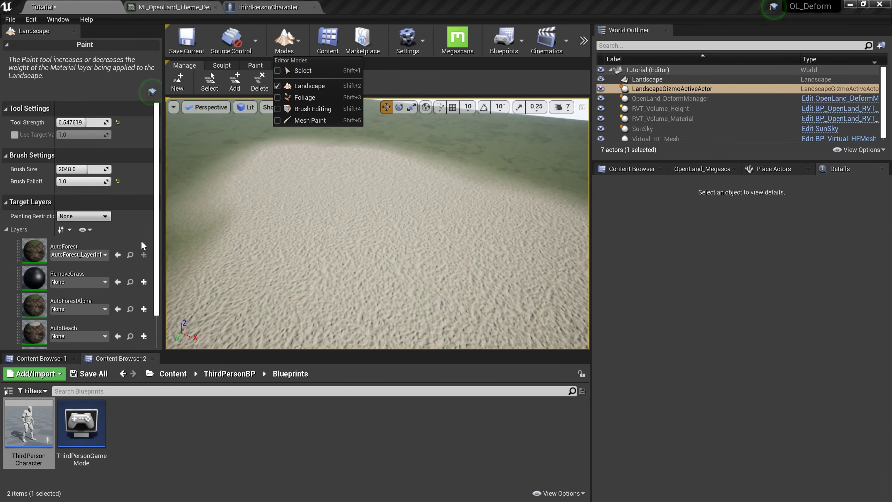
pyautogui.click(256, 66)
pyautogui.click(94, 244)
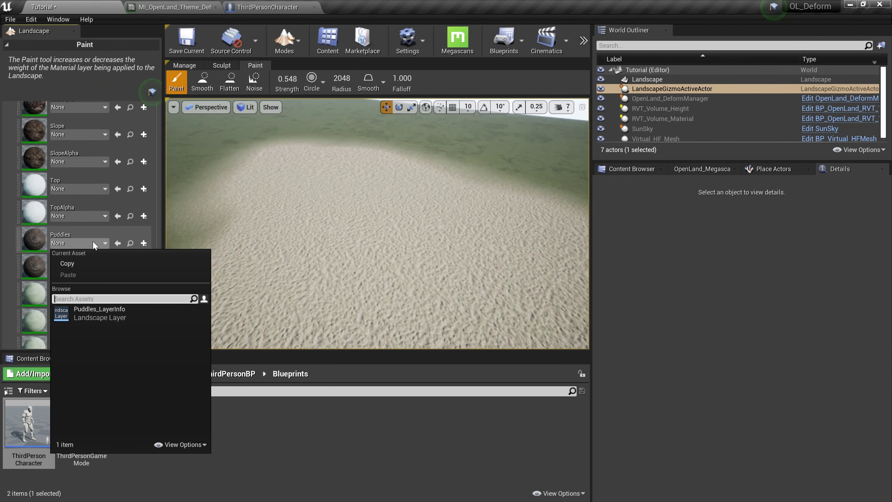
pyautogui.click(87, 229)
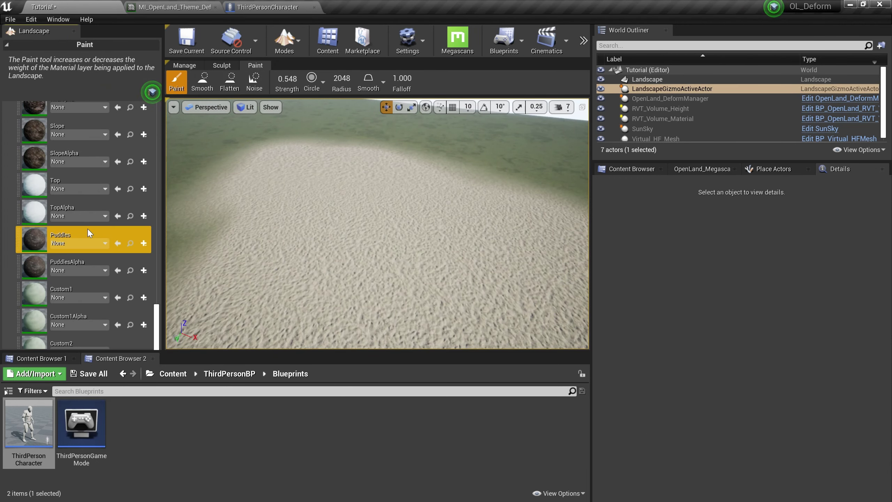
pyautogui.click(80, 242)
pyautogui.click(104, 306)
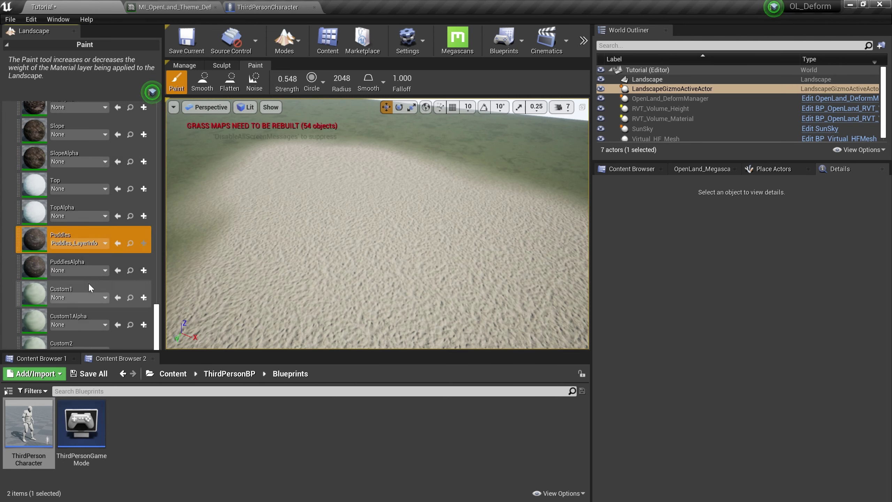
# Step: Paint the Puddles layer across the sandy area of the landscape and save the level
pyautogui.moveTo(325, 258)
pyautogui.mouseDown()
pyautogui.moveTo(397, 151)
pyautogui.moveTo(348, 309)
pyautogui.moveTo(351, 246)
pyautogui.moveTo(387, 252)
pyautogui.moveTo(384, 239)
pyautogui.moveTo(345, 218)
pyautogui.mouseUp()
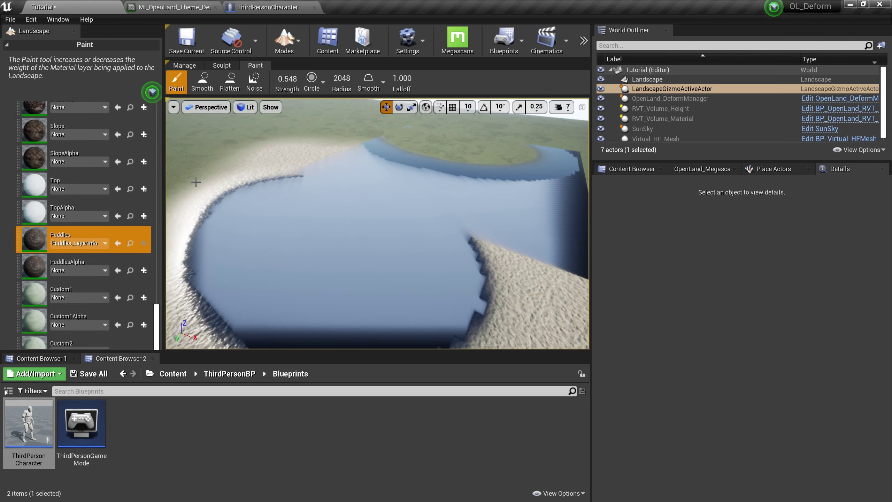
pyautogui.click(186, 39)
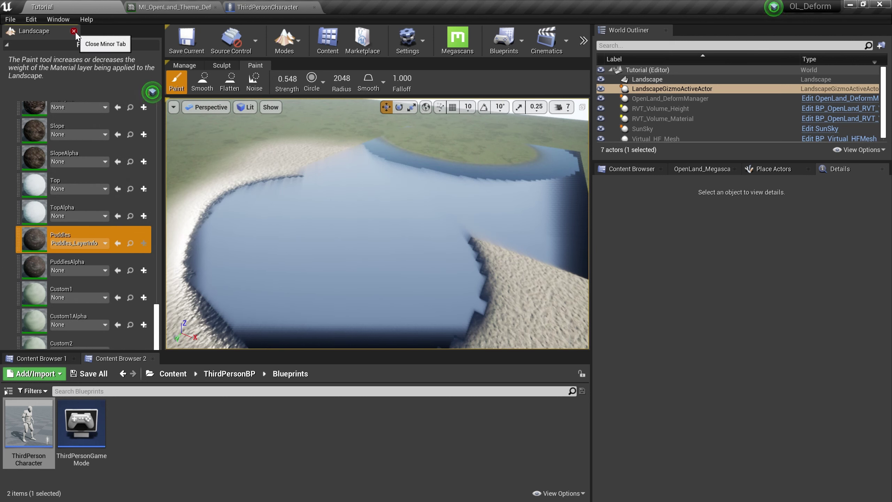
# Step: Reload the Tutorial level from the Content folder to refresh the painted puddles
pyautogui.click(631, 169)
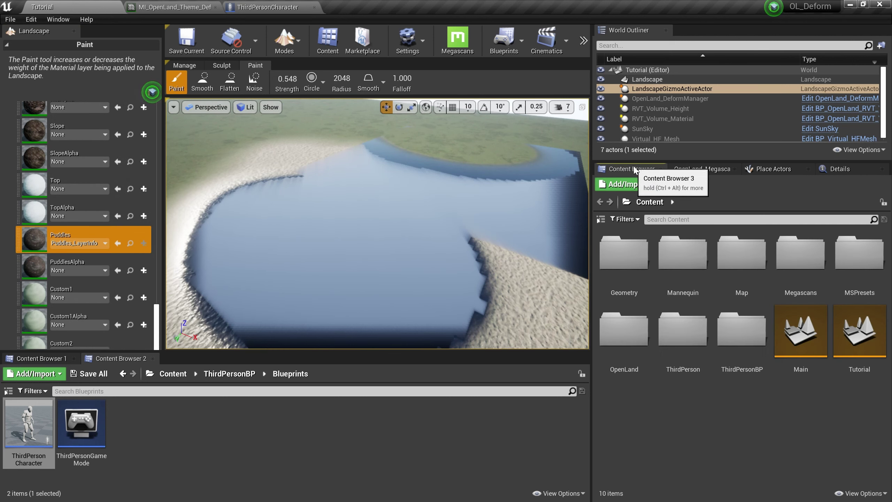
pyautogui.doubleClick(879, 348)
pyautogui.moveTo(365, 267); pyautogui.dragTo(387, 249, button='right')
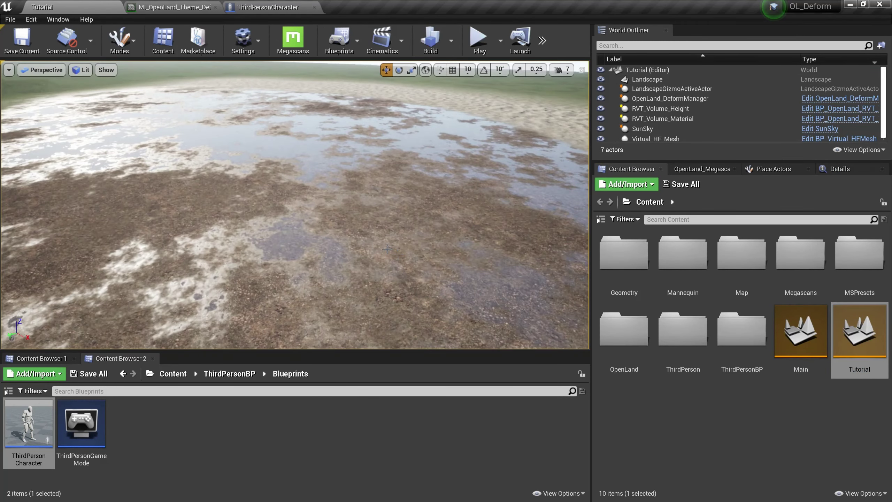
# Step: Play-test the level, running the character over the muddy puddle area to examine the footprints, and end the play session
pyautogui.hotkey('alt', 'p')
pyautogui.press('w')
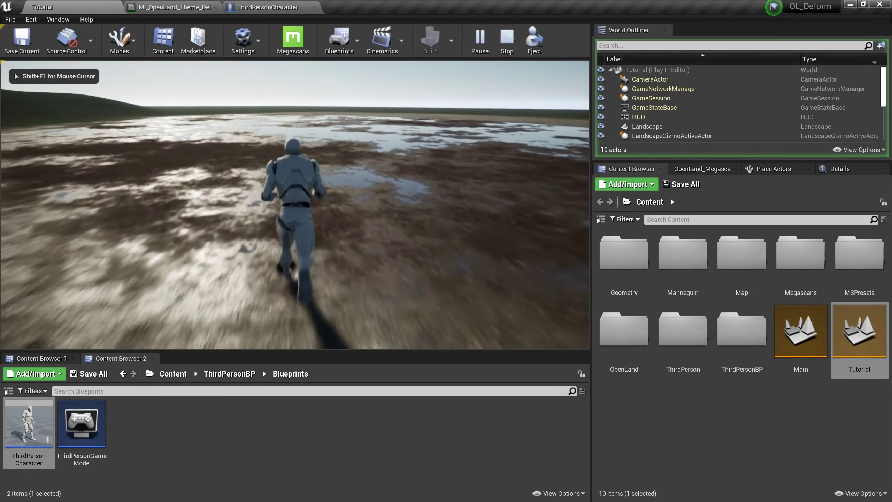
pyautogui.press('s')
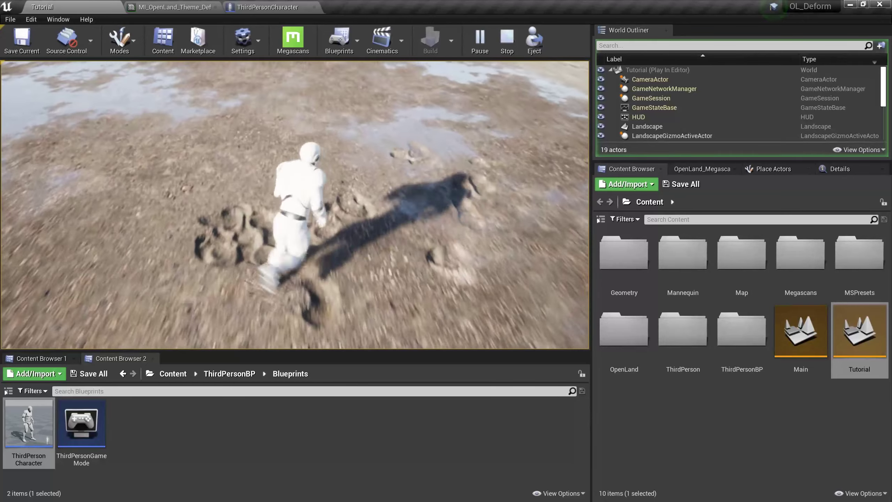
pyautogui.press('s')
pyautogui.press('s')
pyautogui.press('a')
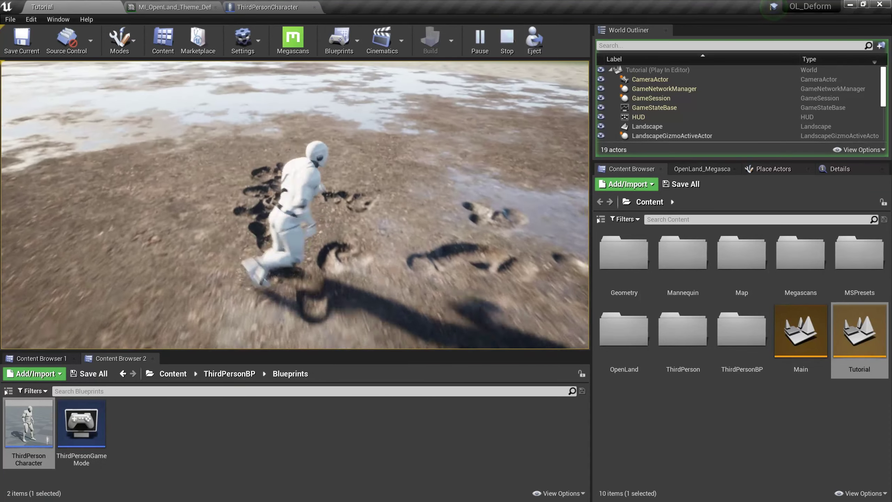
pyautogui.press('w')
pyautogui.press('d')
pyautogui.press('a')
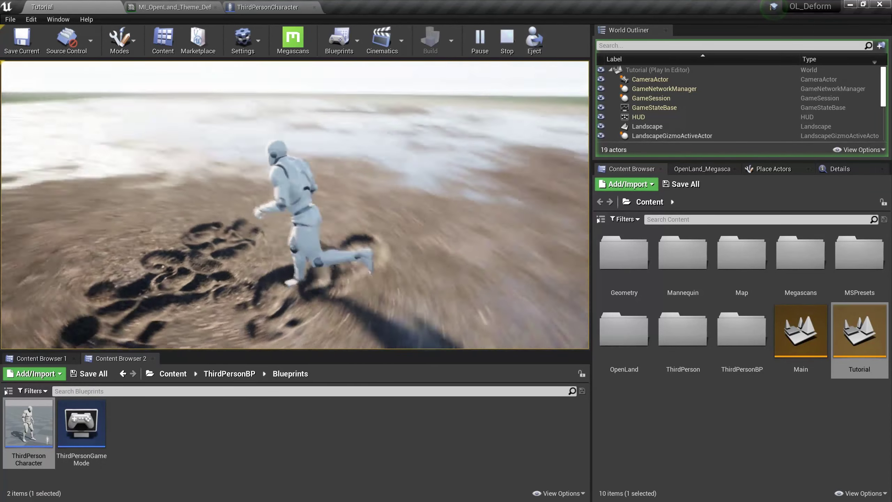
pyautogui.press('s')
pyautogui.press('w')
pyautogui.press('s')
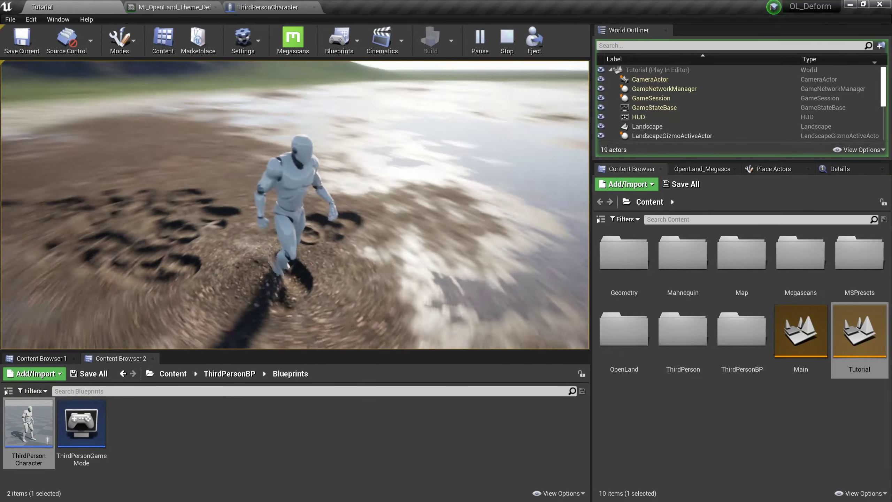
pyautogui.press('a')
pyautogui.press('s')
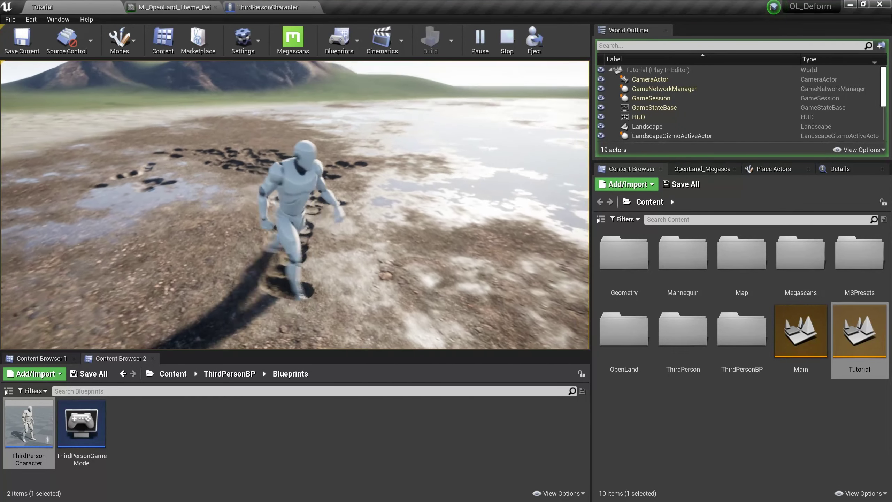
pyautogui.press('w')
pyautogui.press('s')
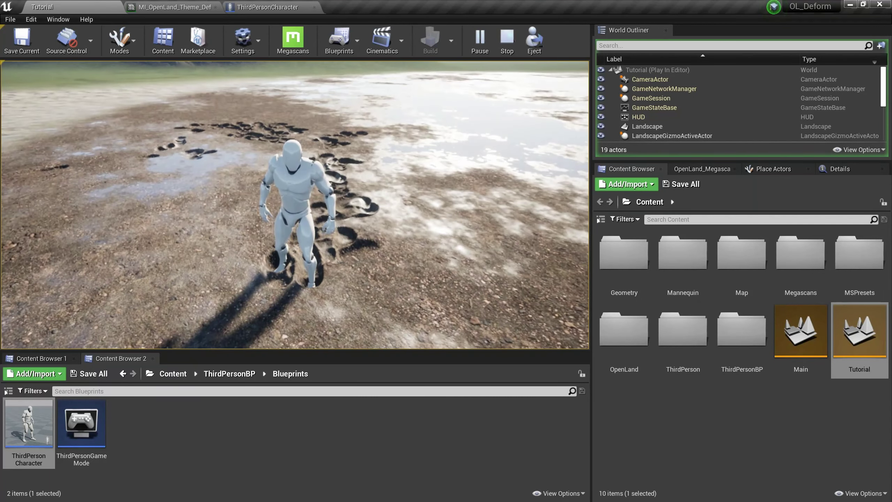
pyautogui.press('Escape')
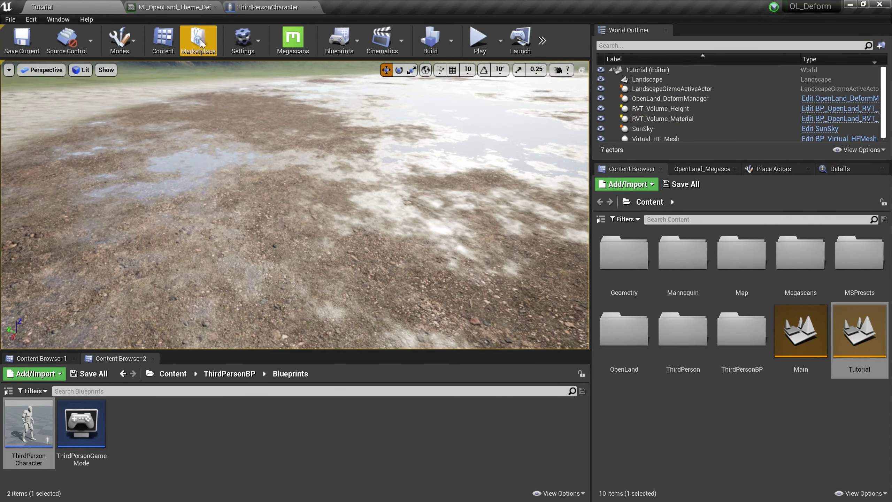
# Step: In the ThirdPersonCharacter blueprint, set the Max Depth of OpenLand_DeformComponent to 2000
pyautogui.click(267, 7)
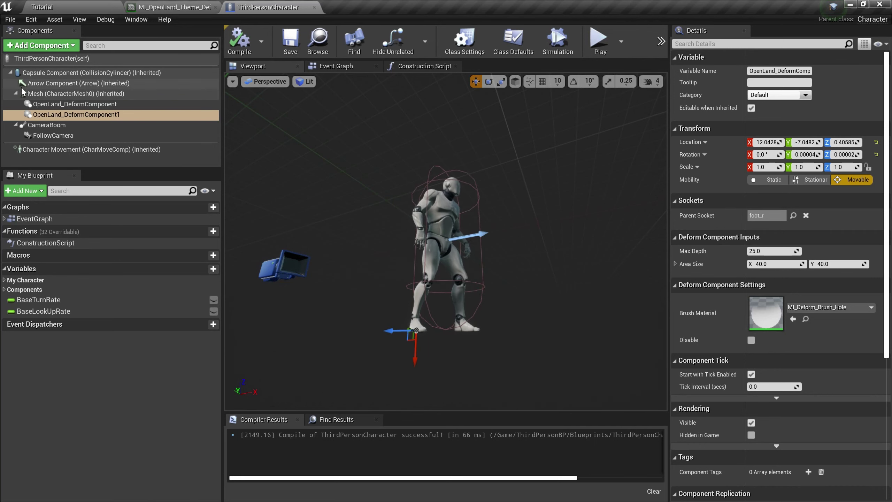
pyautogui.click(77, 115)
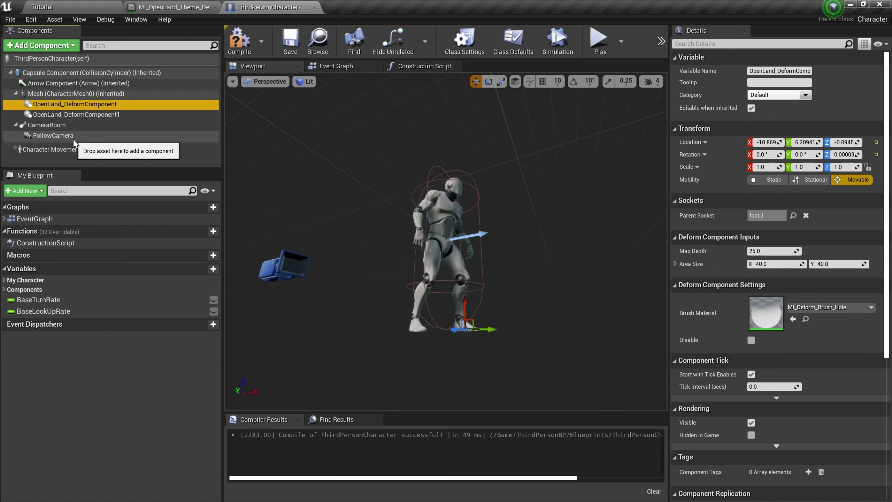
pyautogui.click(780, 251)
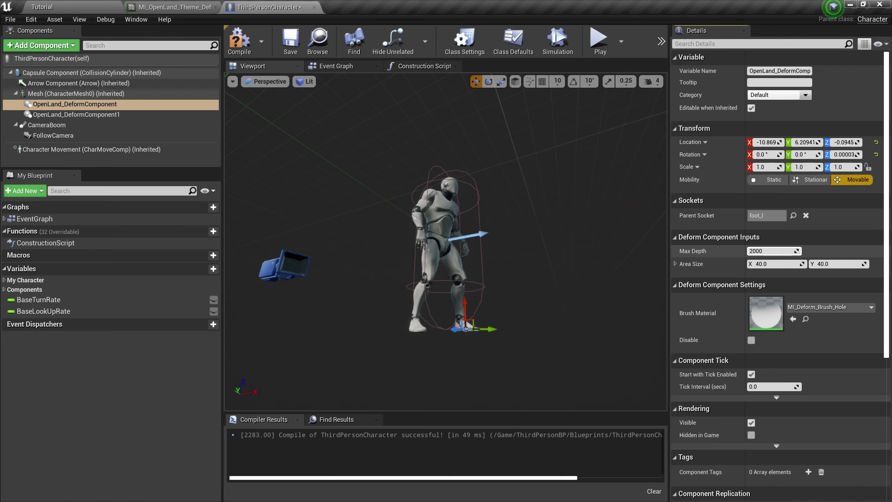
# Step: Play-test the Tutorial level, walking and jumping the character across the mud to examine the new deformation depth, and end the play session
pyautogui.click(61, 12)
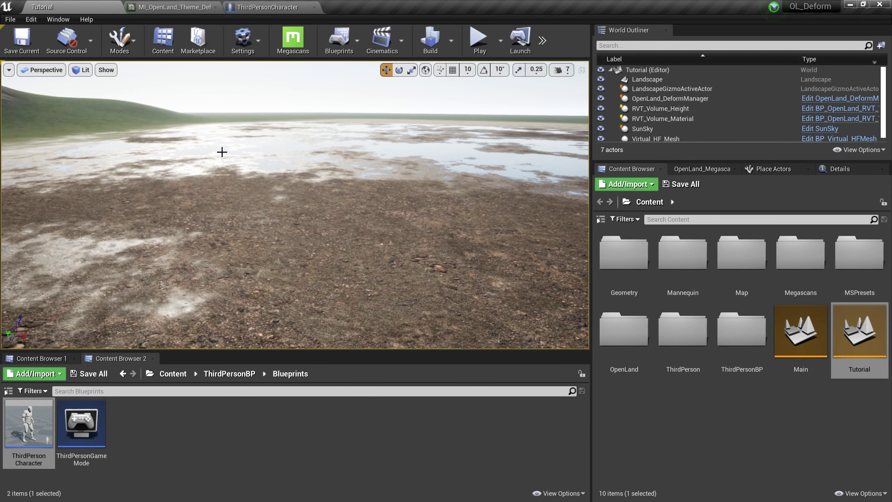
pyautogui.hotkey('alt', 'p')
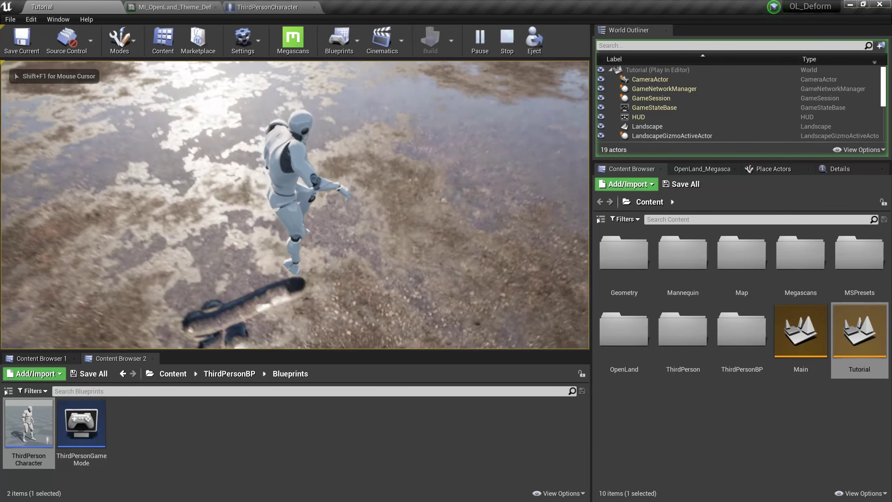
pyautogui.press('w')
pyautogui.press('space')
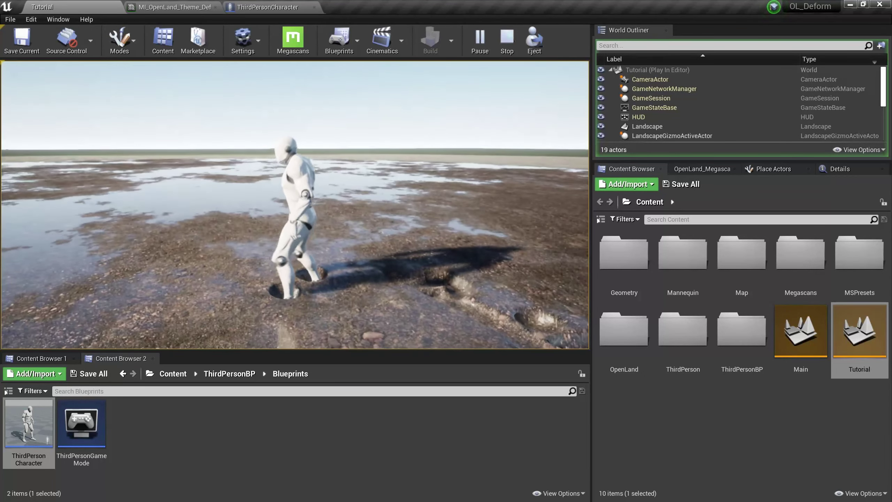
pyautogui.press('w')
pyautogui.press('space')
pyautogui.press('w')
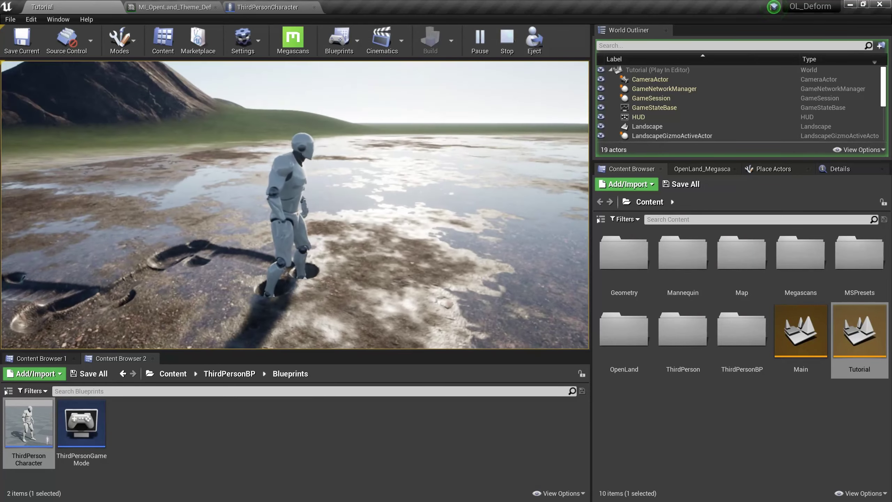
pyautogui.press('space')
pyautogui.press('w')
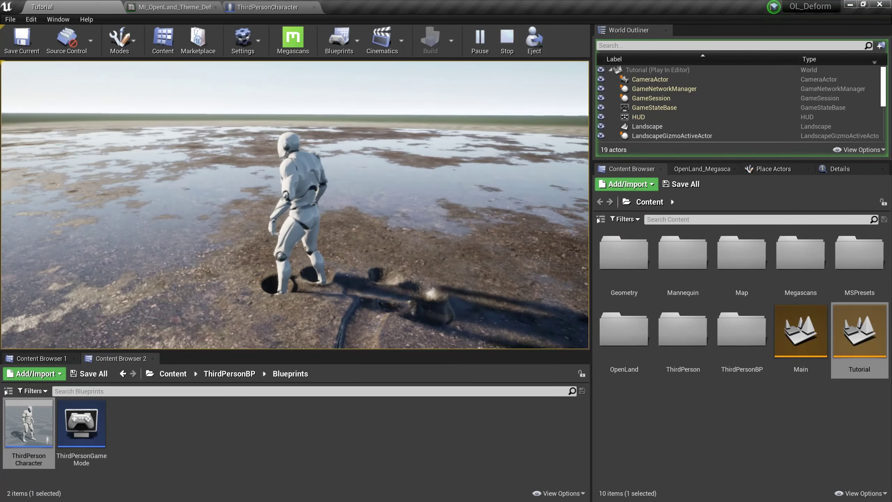
pyautogui.press('Escape')
# Step: Review the settings of both foot deform components in the ThirdPersonCharacter blueprint
pyautogui.click(251, 7)
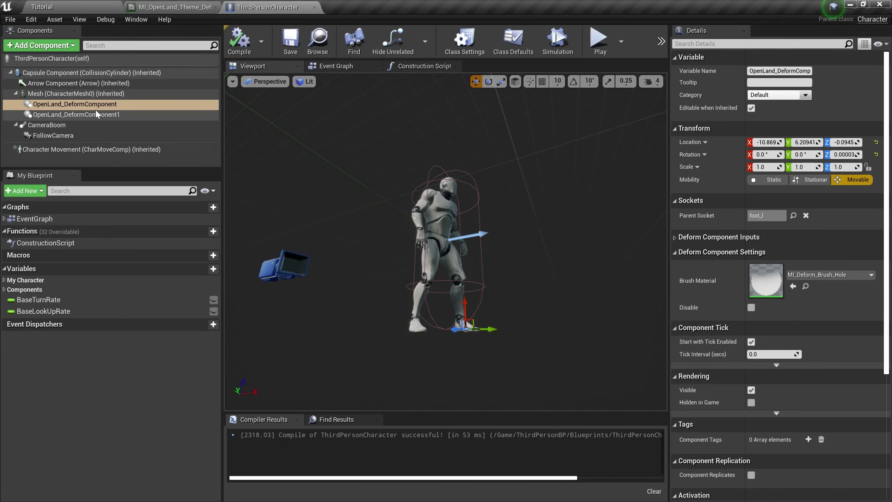
pyautogui.scroll(-4, 483, 374)
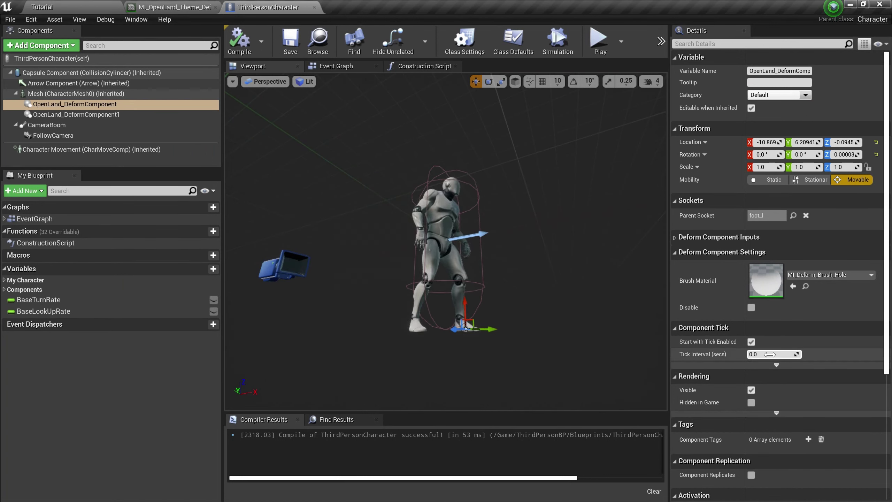
pyautogui.click(107, 112)
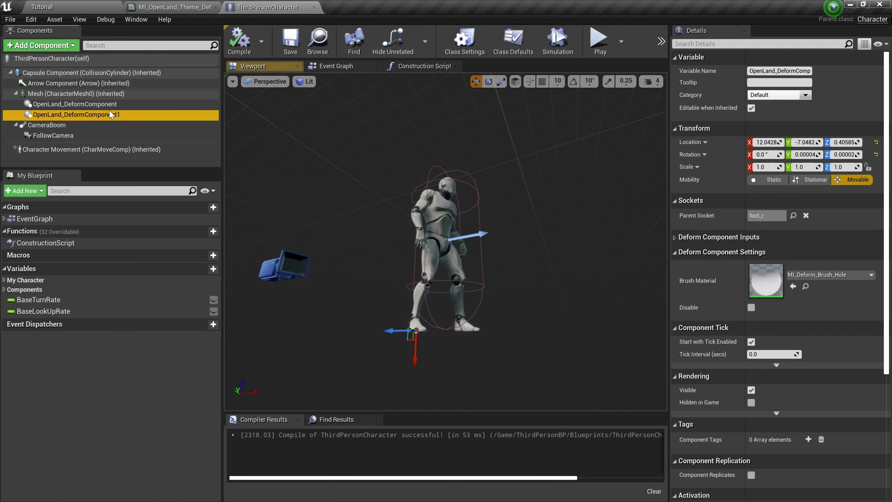
pyautogui.click(105, 105)
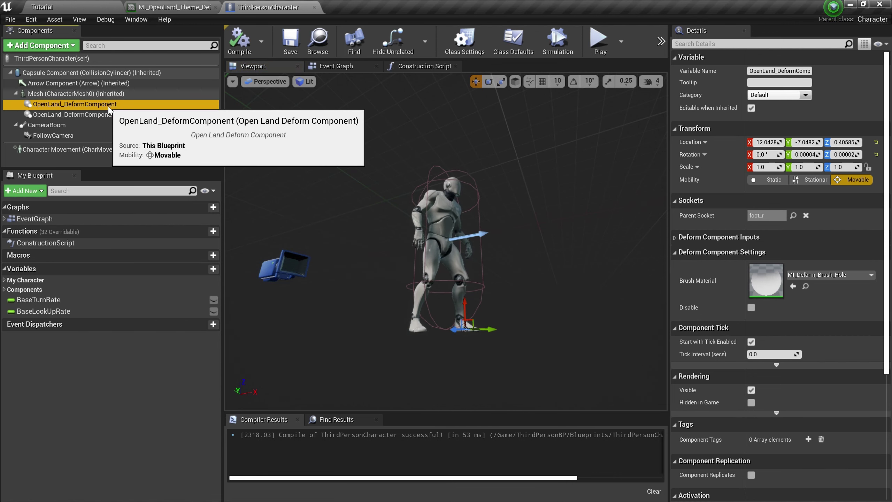
# Step: Set the Area Size of OpenLand_DeformComponent on the foot_l socket to 100 by 100
pyautogui.click(773, 237)
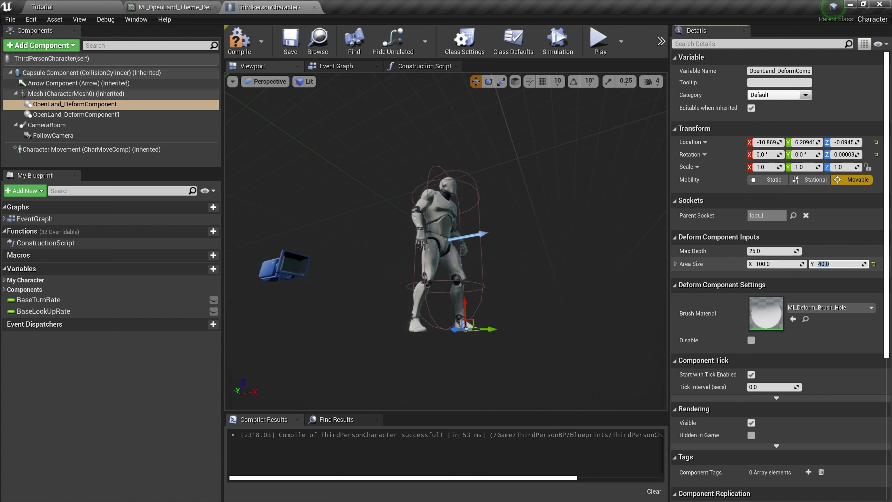
pyautogui.press('Return')
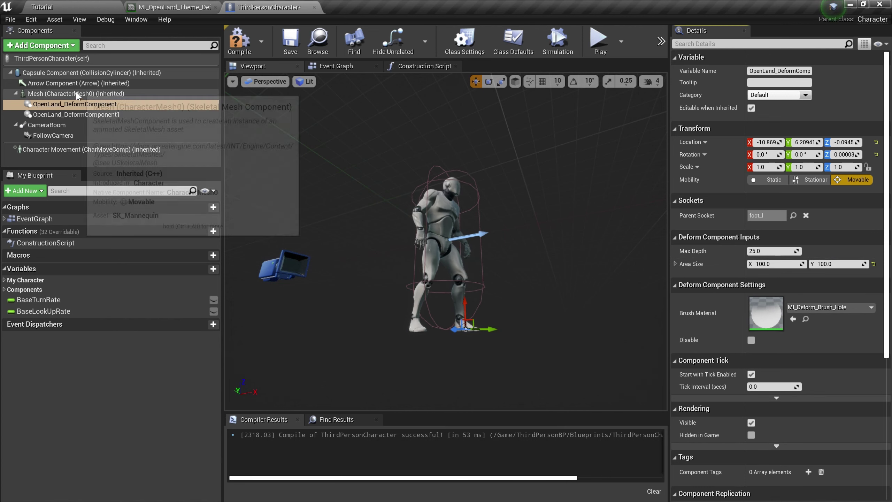
# Step: Play-test the Tutorial level, running the character over the mud to examine the enlarged footprint, and end the play session
pyautogui.click(59, 5)
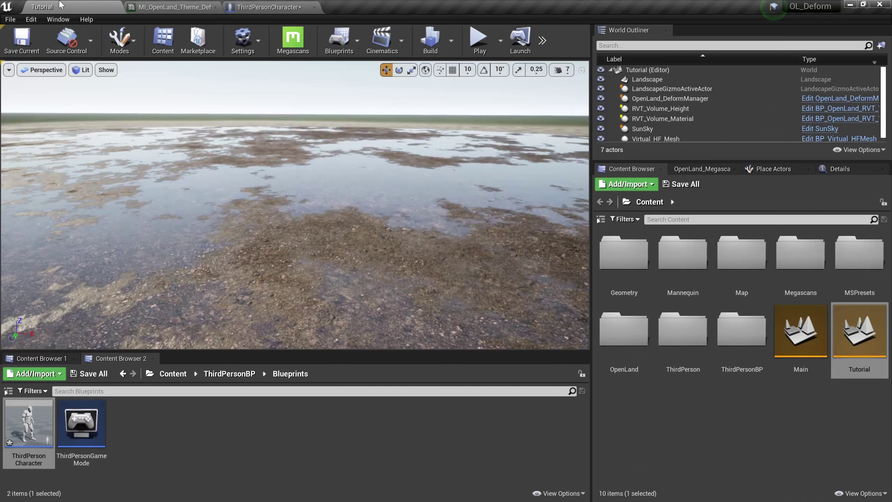
pyautogui.hotkey('alt', 'p')
pyautogui.press('w')
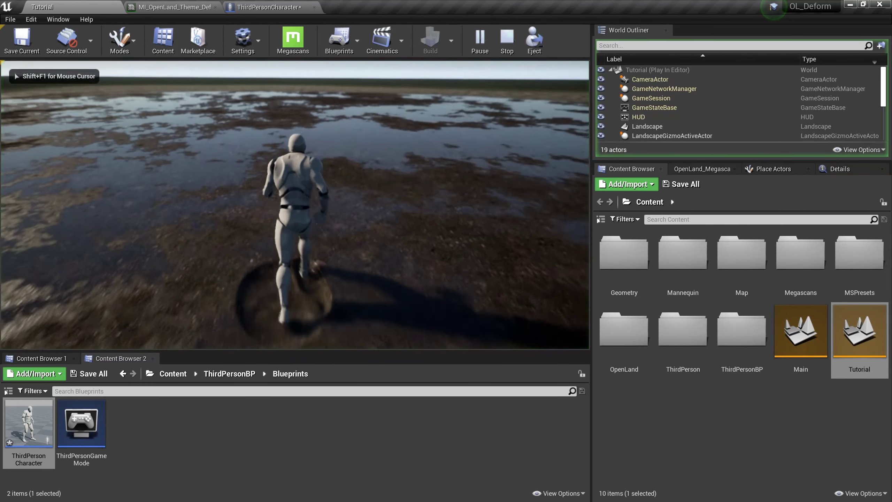
pyautogui.press('a')
pyautogui.press('d')
pyautogui.press('w')
pyautogui.press('d')
pyautogui.press('w')
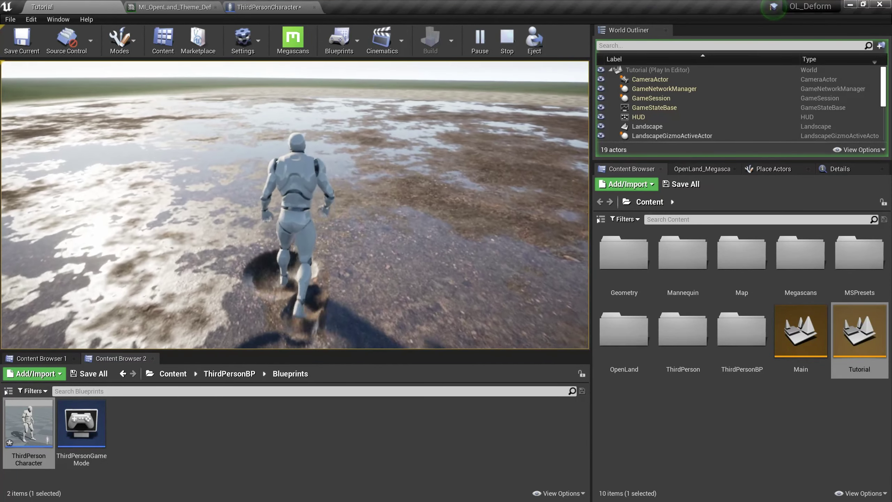
pyautogui.press('Escape')
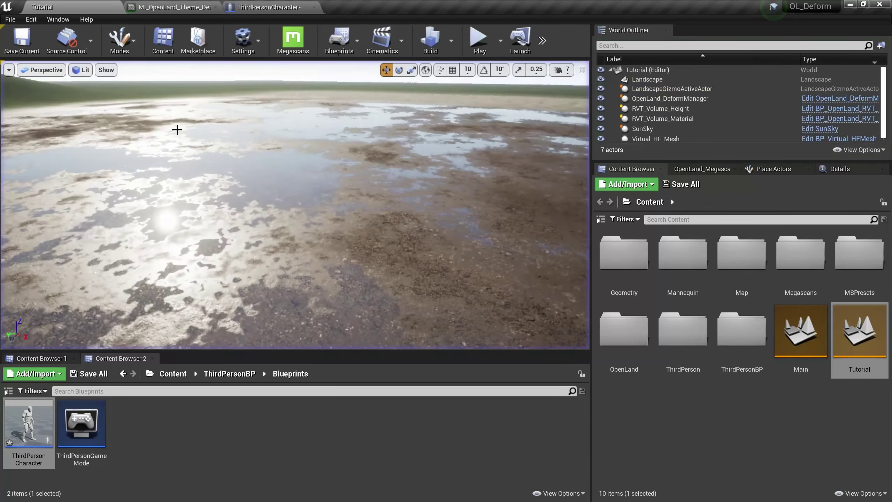
# Step: In the ThirdPersonCharacter blueprint, reset the Area Size of OpenLand_DeformComponent to the default 40 by 40
pyautogui.click(174, 7)
pyautogui.click(287, 6)
pyautogui.click(873, 264)
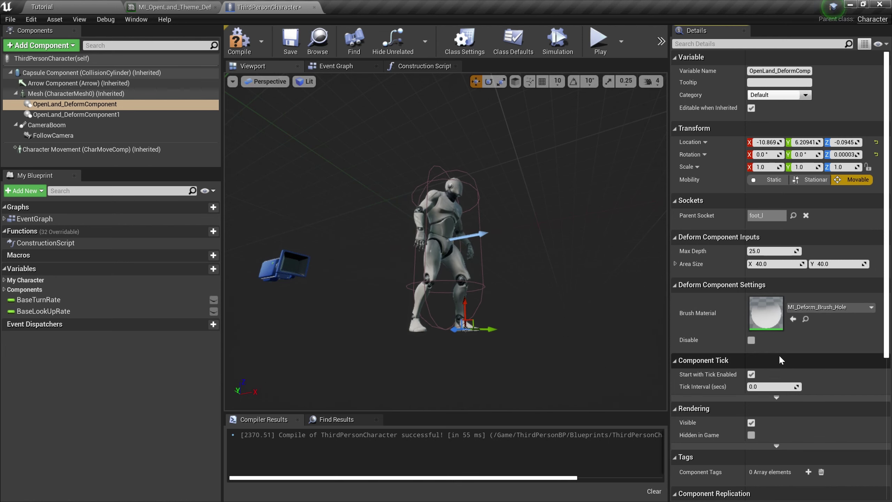
# Step: Open the MI_Deform_Brush_Hole brush material and examine its shape on a cube preview mesh
pyautogui.doubleClick(765, 312)
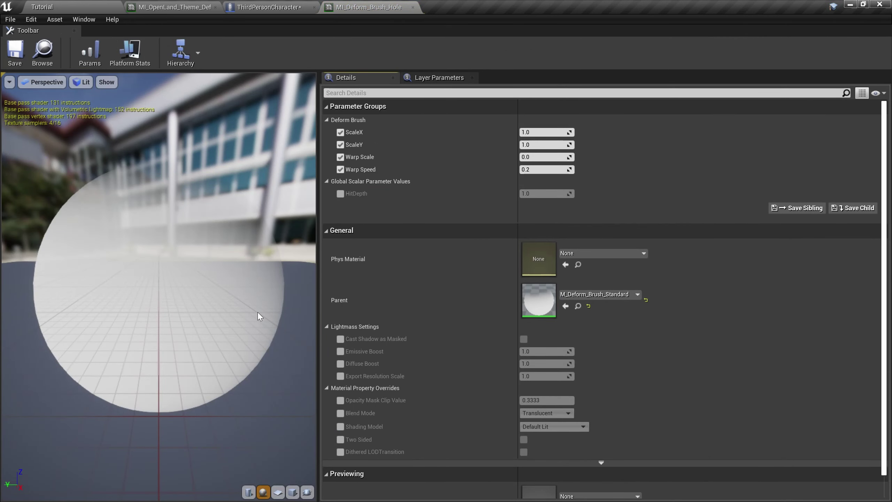
pyautogui.scroll(-5, 259, 310)
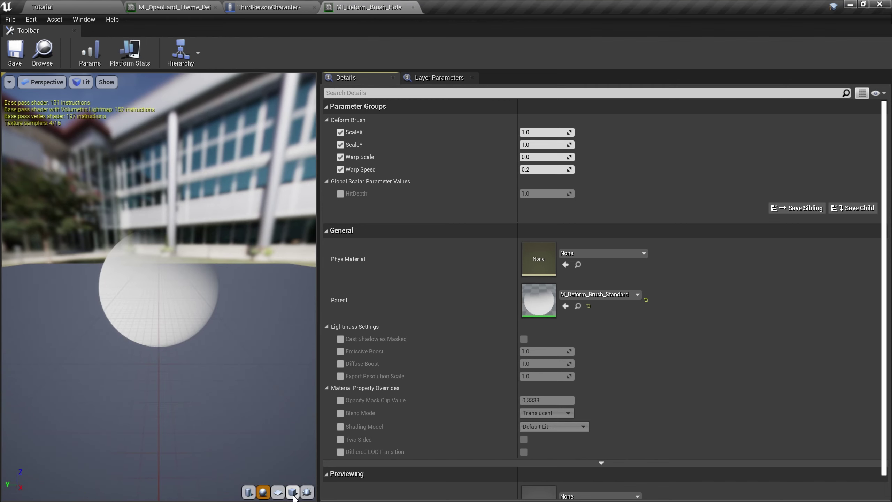
pyautogui.click(293, 497)
pyautogui.moveTo(215, 319); pyautogui.dragTo(190, 325)
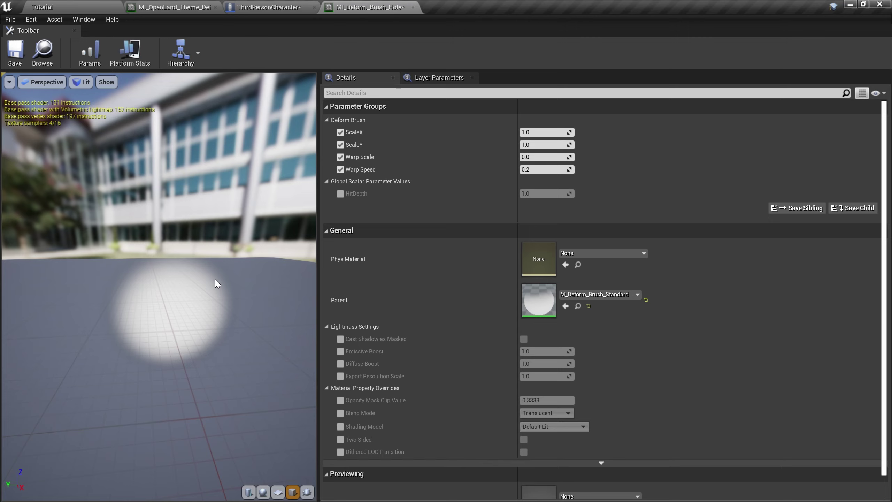
# Step: Locate the assigned MI_Deform_Brush_Hole brush in the content folders and duplicate it as MI_My_Foot
pyautogui.click(267, 7)
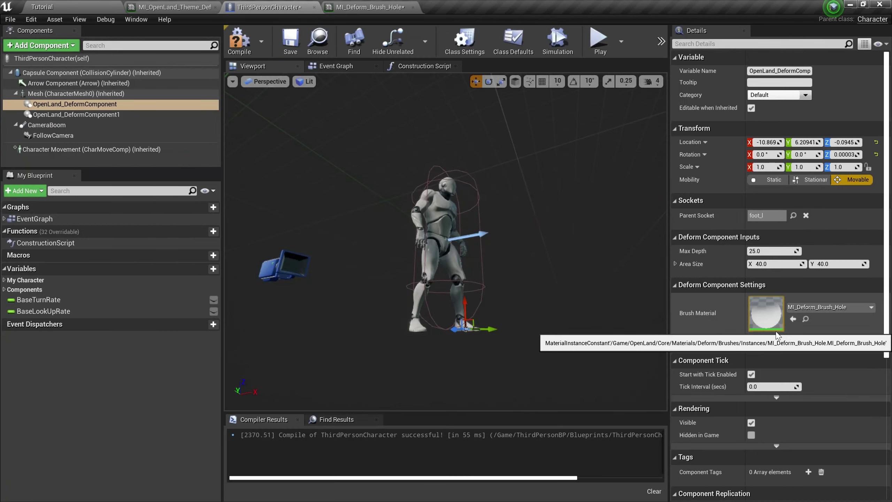
pyautogui.click(806, 319)
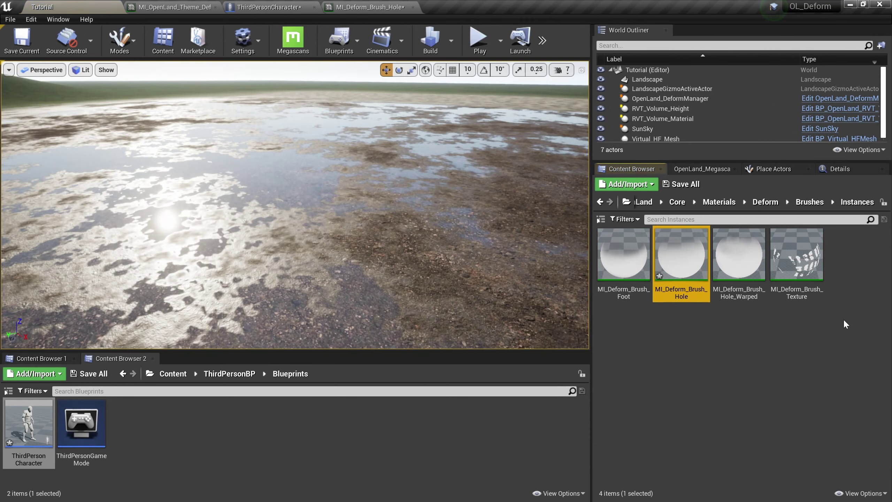
pyautogui.rightClick(694, 297)
pyautogui.click(730, 14)
pyautogui.write('MI_My_Foot')
pyautogui.press('Return')
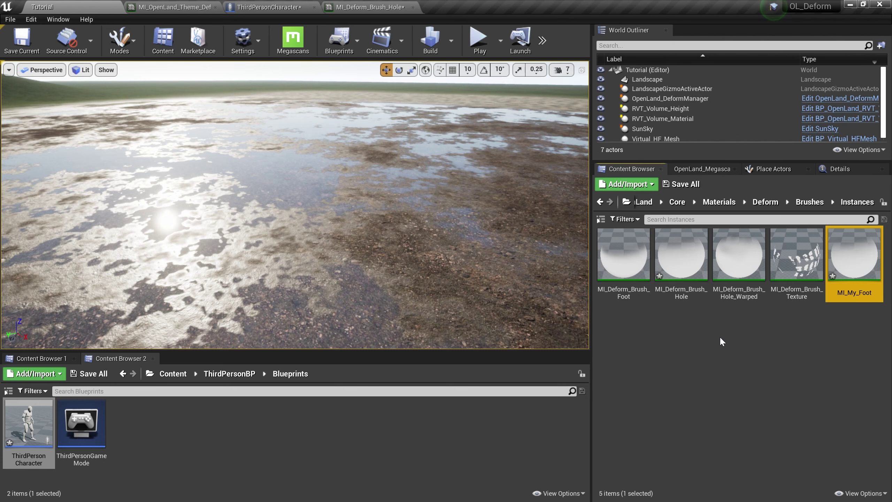
# Step: In MI_My_Foot, previewed on a cube, set ScaleY to 1.708756 and Warp Scale to 4.971829, and save the material instance
pyautogui.press('Return')
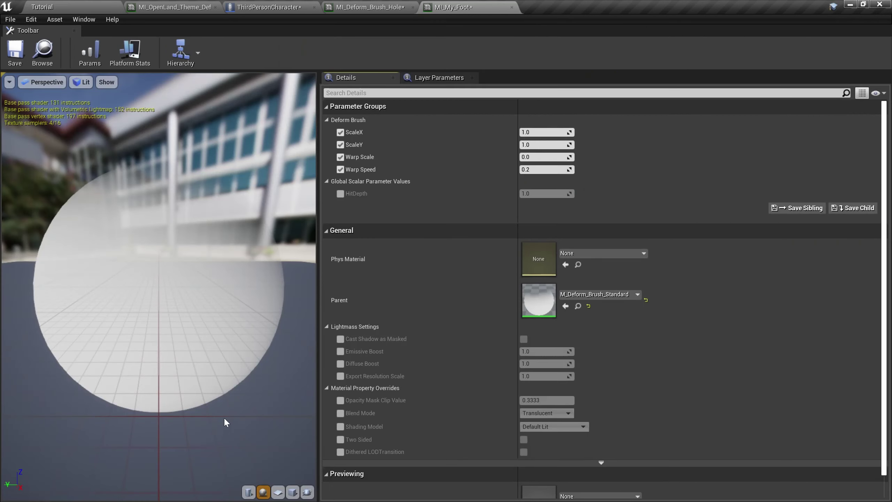
pyautogui.click(293, 493)
pyautogui.scroll(-5, 187, 316)
pyautogui.moveTo(182, 312); pyautogui.dragTo(159, 302)
pyautogui.click(9, 82)
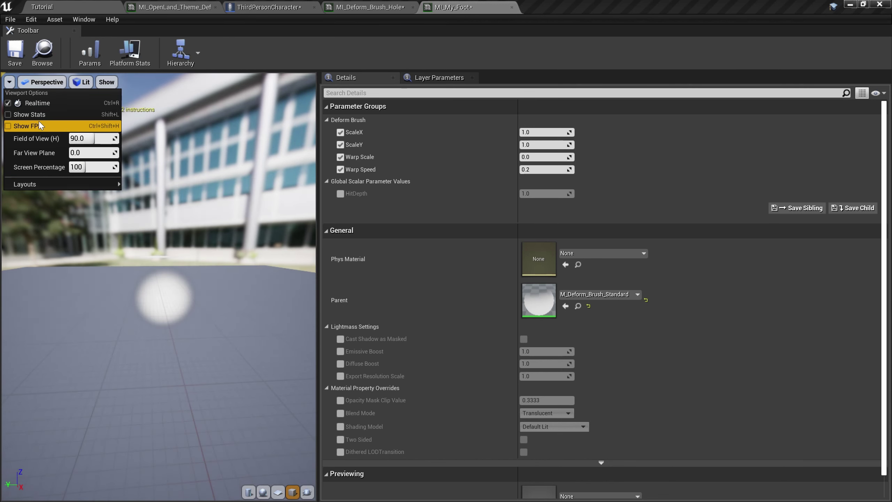
pyautogui.click(30, 114)
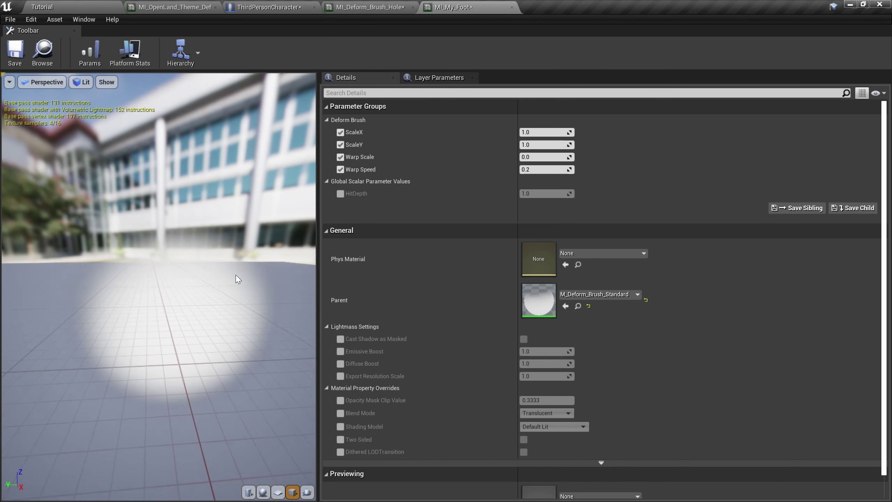
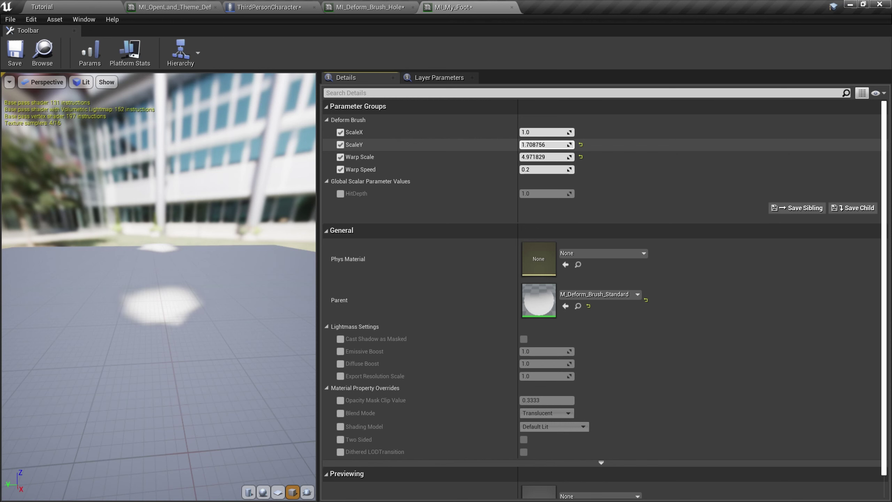
pyautogui.moveTo(202, 221)
pyautogui.mouseDown()
pyautogui.moveTo(186, 220)
pyautogui.moveTo(202, 222)
pyautogui.mouseUp()
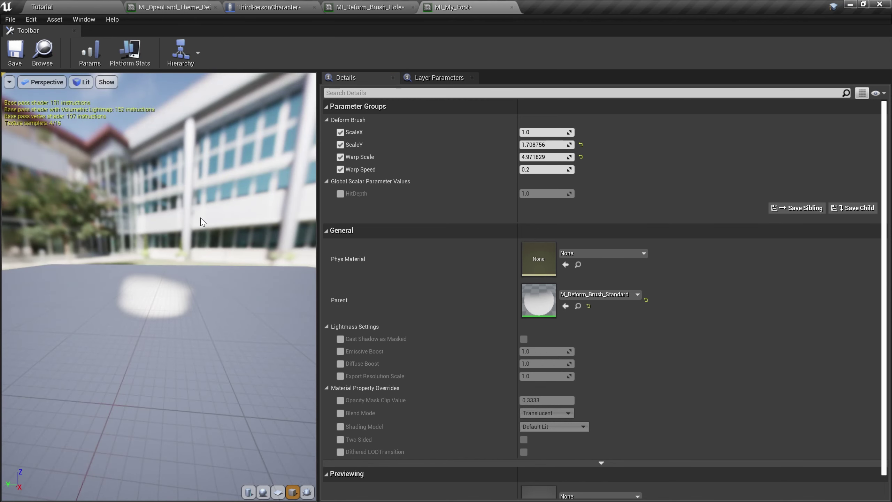
pyautogui.click(15, 51)
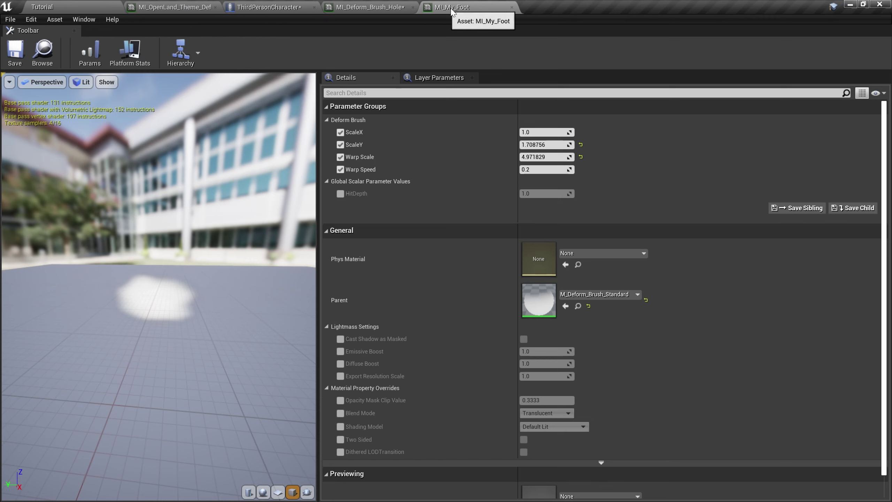
# Step: Assign MI_My_Foot as the Brush Material of both foot deform components in ThirdPersonCharacter, and compile and save the blueprint
pyautogui.click(114, 5)
pyautogui.click(280, 7)
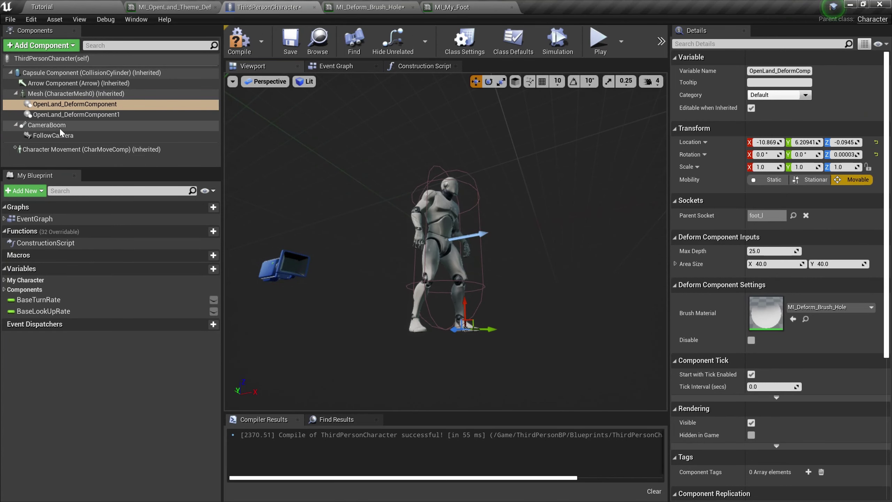
pyautogui.click(104, 105)
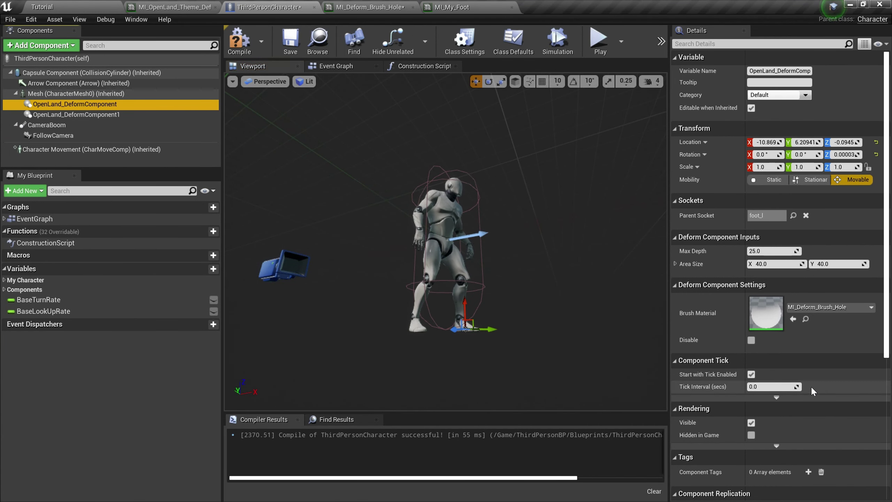
pyautogui.click(794, 320)
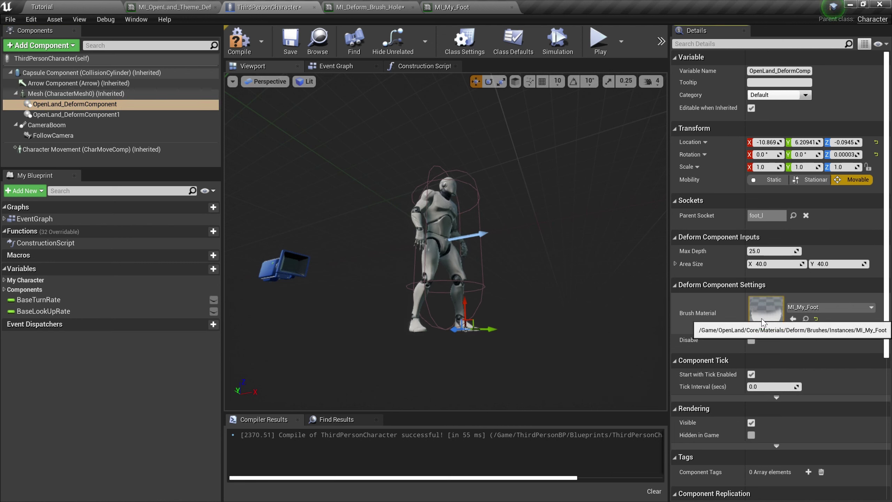
pyautogui.click(105, 115)
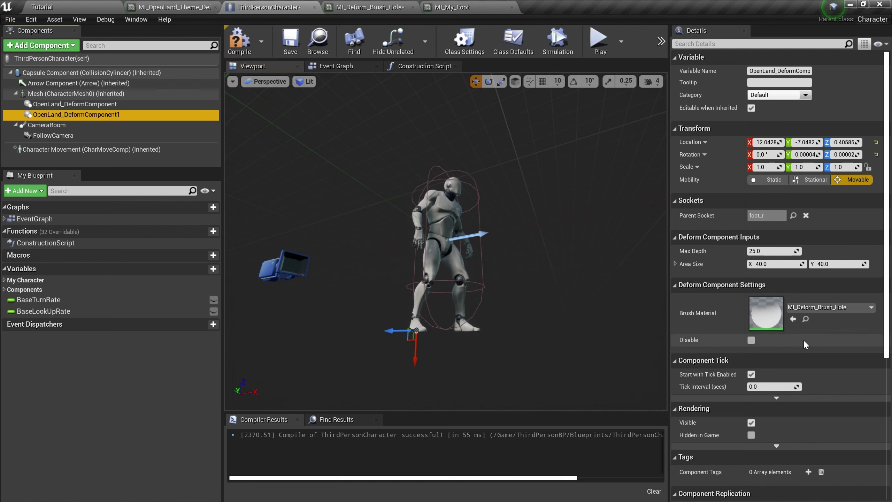
pyautogui.click(793, 319)
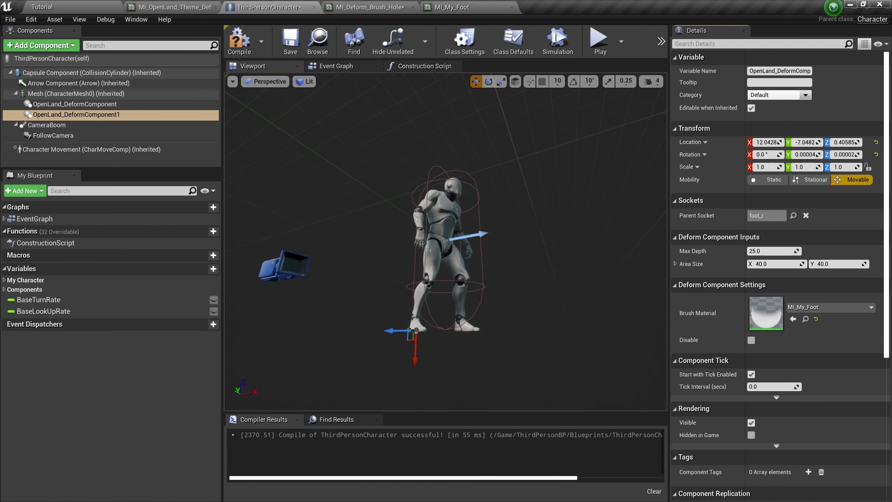
pyautogui.click(234, 52)
pyautogui.click(292, 51)
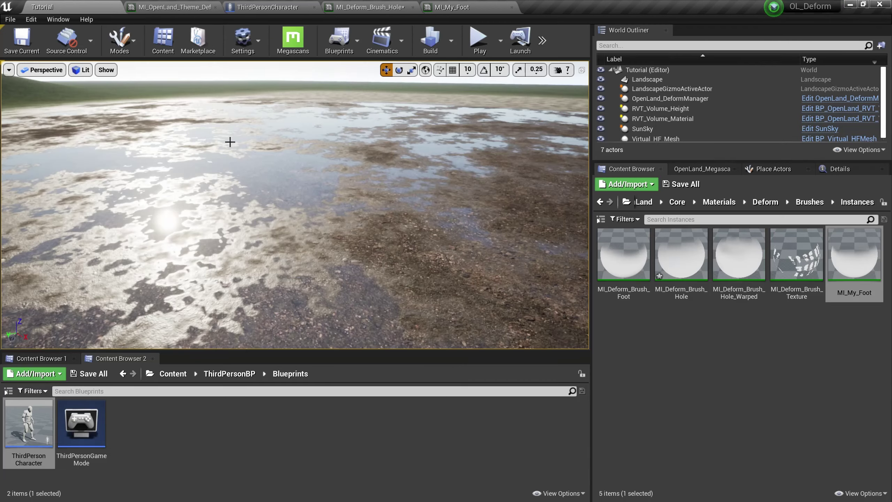
# Step: Play-test the Tutorial level, running the character around the mud to examine the prints made by the MI_My_Foot brush
pyautogui.hotkey('alt', 'p')
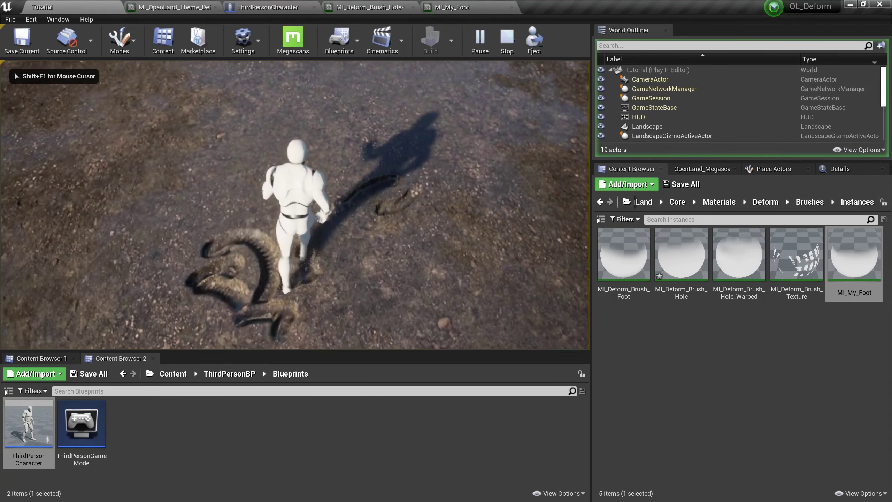
pyautogui.press('s')
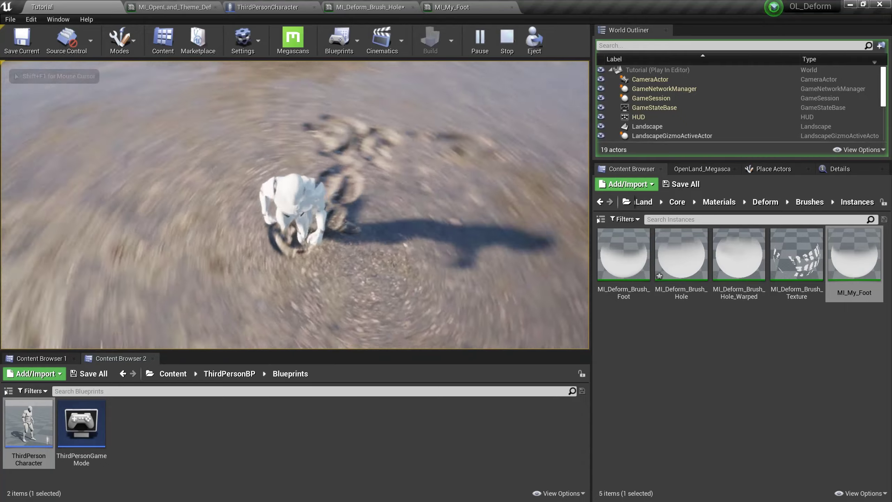
pyautogui.press('w')
pyautogui.press('s')
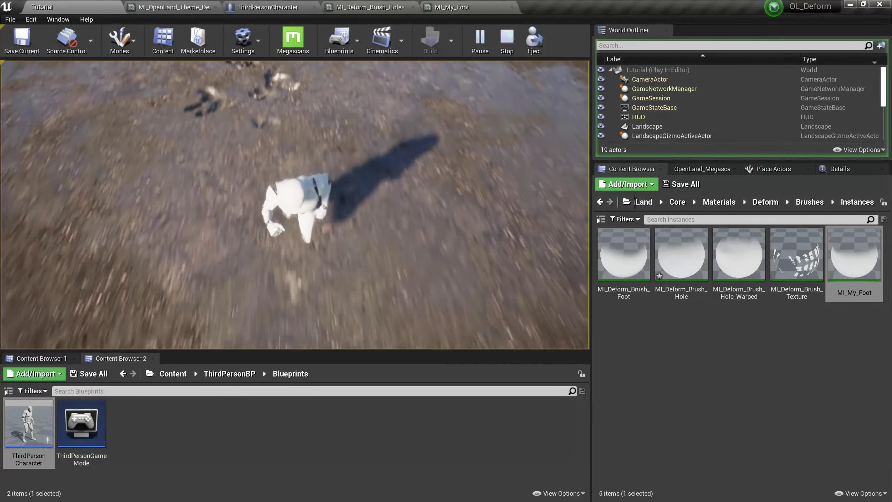
pyautogui.press('a')
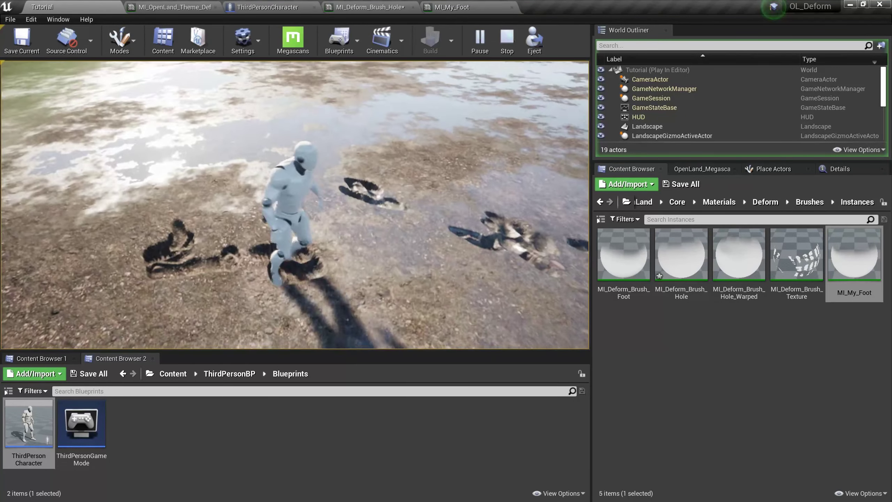
pyautogui.press('w')
pyautogui.press('s')
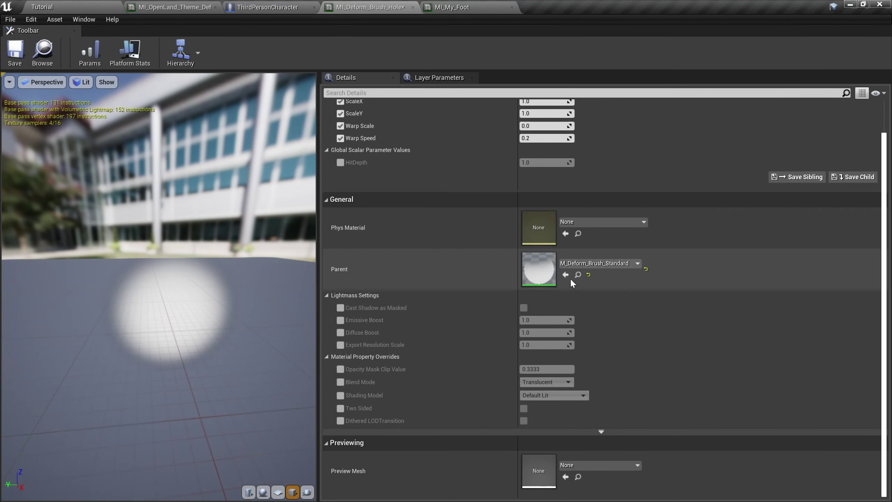
# Step: Open the parent material M_Deform_Brush_Standard from MI_Deform_Brush_Hole and examine its UVs, Noise and Shape Generator node groups
pyautogui.doubleClick(544, 274)
pyautogui.scroll(-10, 305, 233)
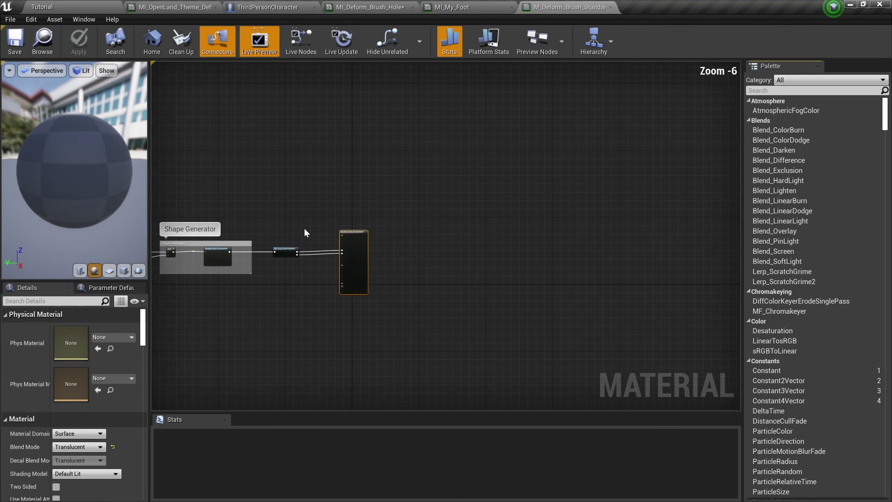
pyautogui.scroll(3, 357, 192)
pyautogui.moveTo(194, 174)
pyautogui.mouseDown(button='right')
pyautogui.moveTo(379, 165)
pyautogui.moveTo(198, 167)
pyautogui.mouseUp(button='right')
pyautogui.scroll(-4, 325, 213)
pyautogui.scroll(3, 325, 212)
pyautogui.moveTo(258, 204); pyautogui.dragTo(384, 187, button='right')
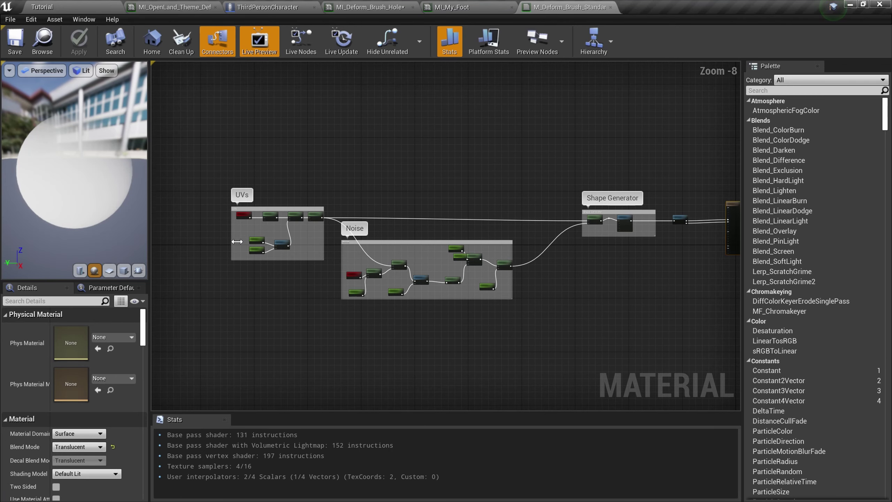
pyautogui.scroll(5, 239, 238)
pyautogui.scroll(-5, 262, 239)
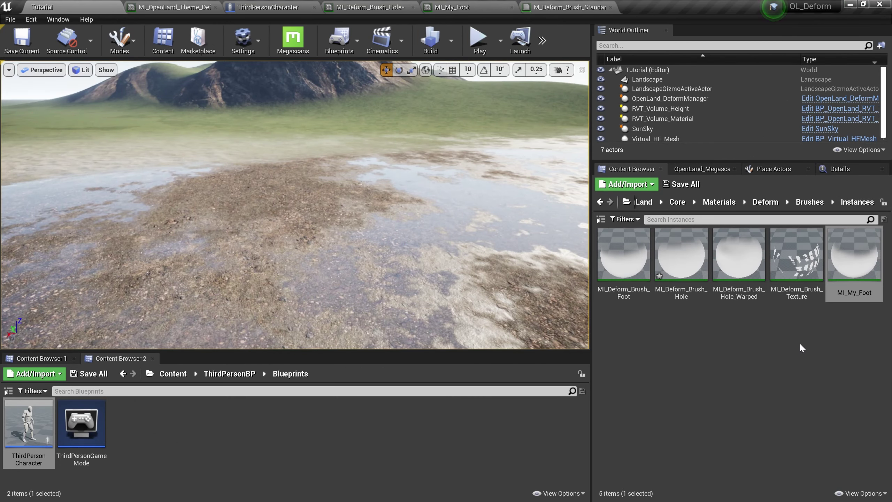
# Step: Open the MI_Deform_Brush_Texture brush instance from the Instances folder and try adjusting its Scale X
pyautogui.doubleClick(797, 267)
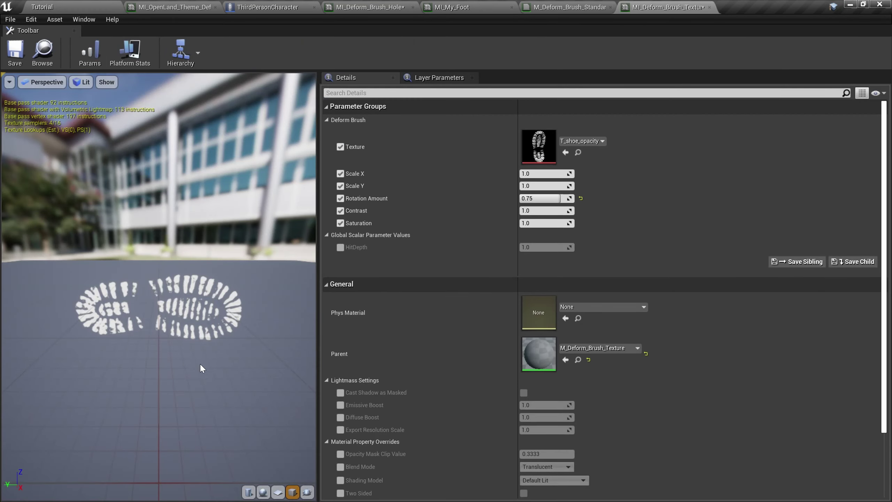
pyautogui.moveTo(548, 174); pyautogui.dragTo(564, 186)
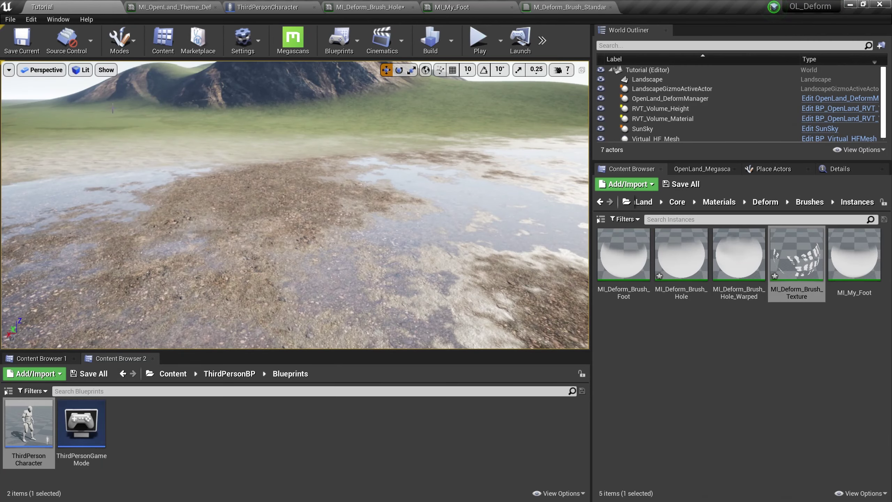
# Step: Play-test the Tutorial level, running the character across the mud and puddles to examine the deformation trail
pyautogui.scroll(-4, 125, 122)
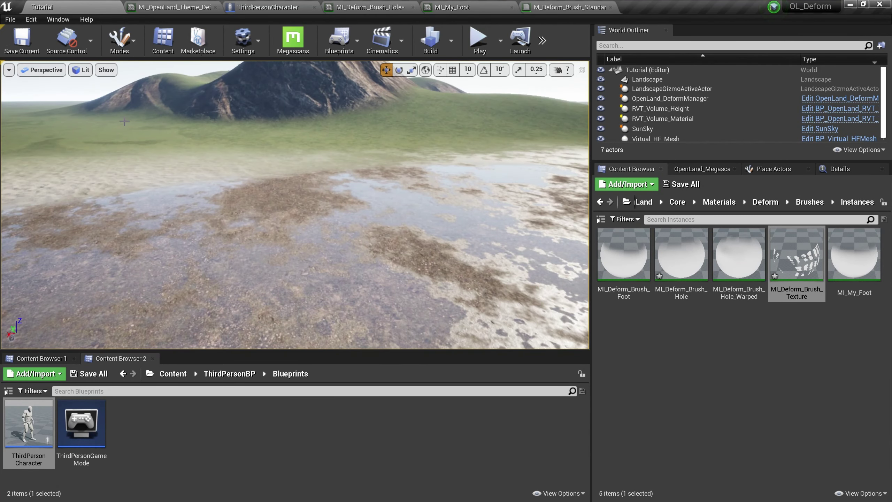
pyautogui.moveTo(241, 165); pyautogui.dragTo(344, 144, button='right')
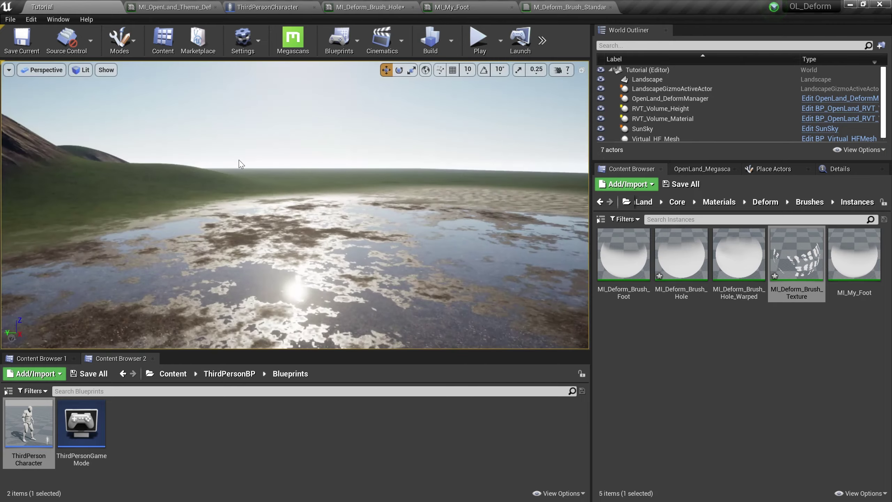
pyautogui.hotkey('alt', 'p')
pyautogui.press('w')
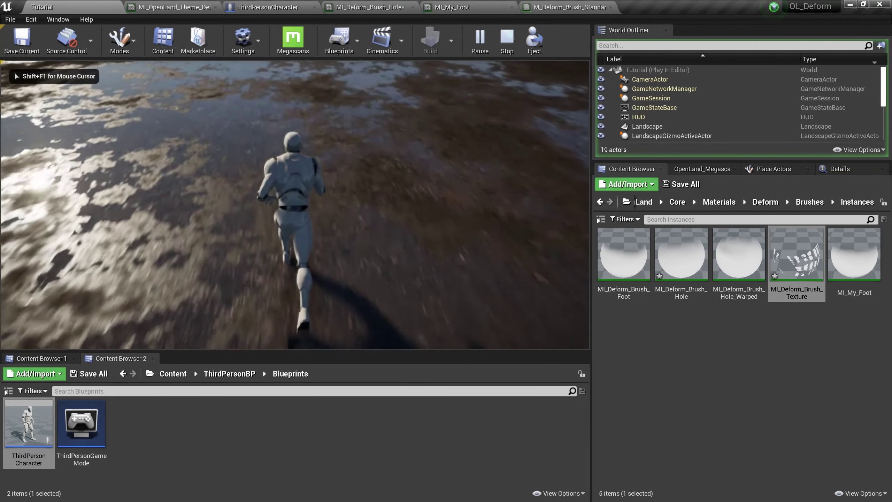
pyautogui.press('d')
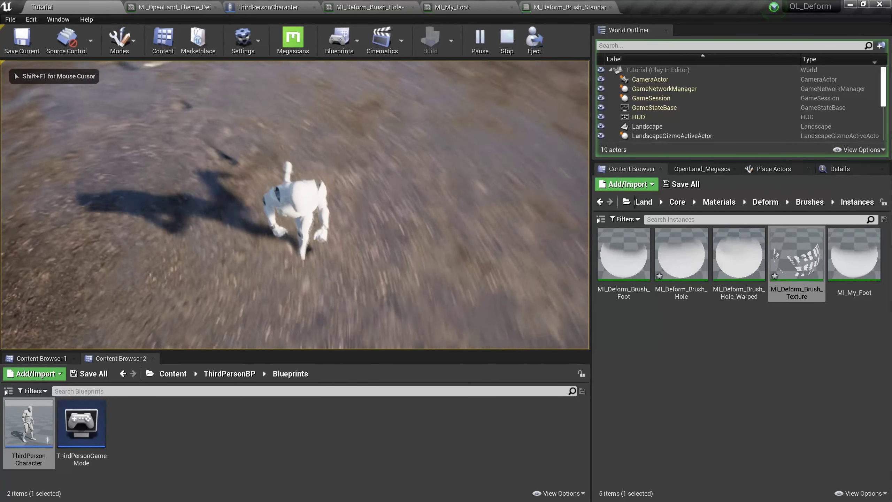
pyautogui.press('Escape')
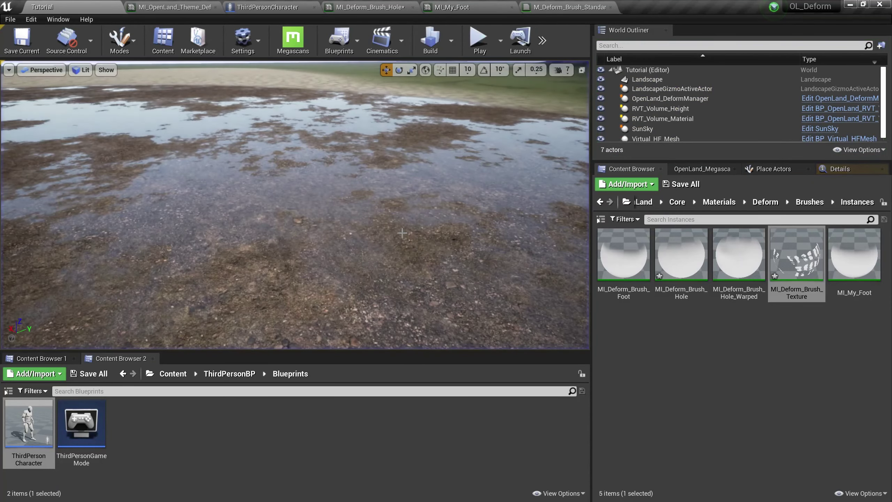
# Step: Examine the OpenLand_DeformManager actor's Follow Player Character input and play-test how the deformation area tracks the running character
pyautogui.click(660, 99)
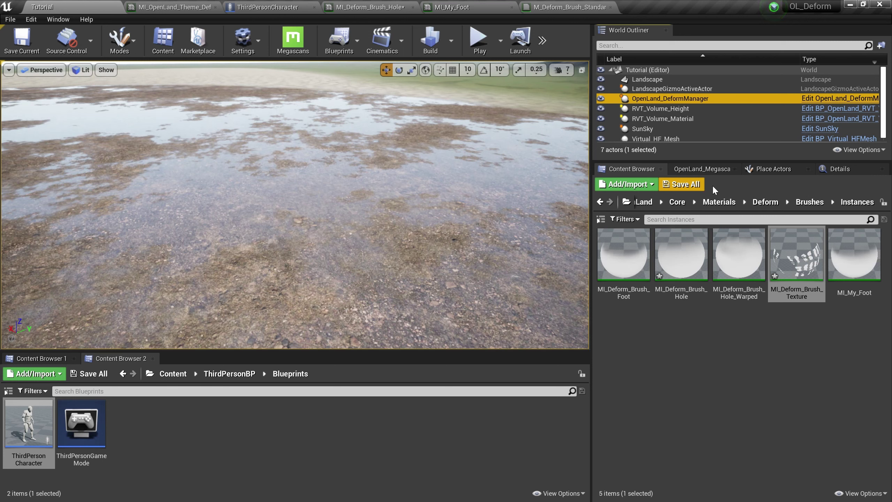
pyautogui.click(852, 169)
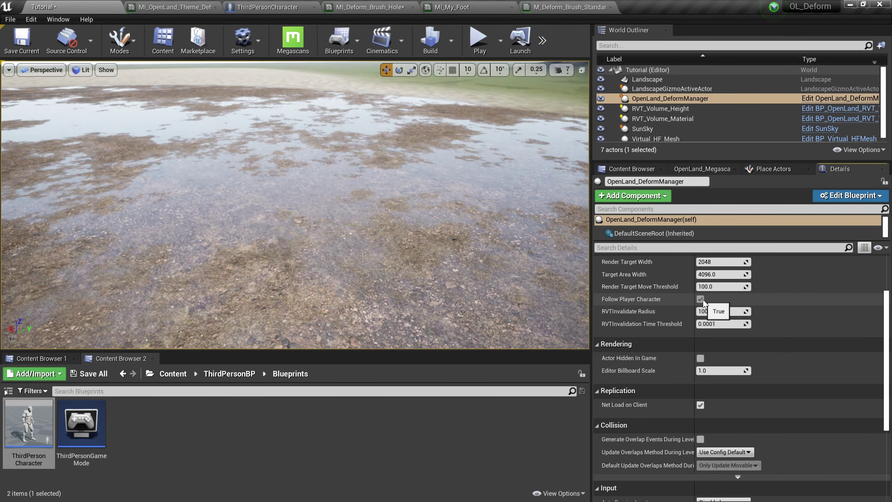
pyautogui.hotkey('alt', 'p')
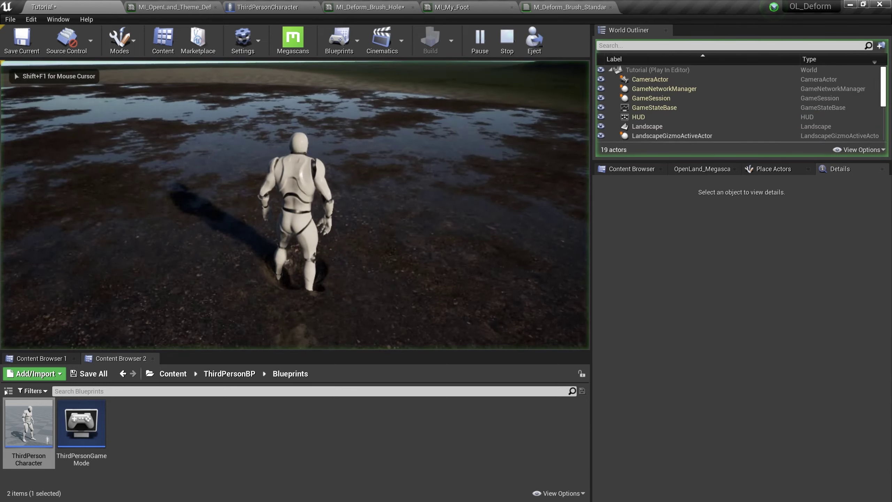
pyautogui.press('w')
pyautogui.press('w')
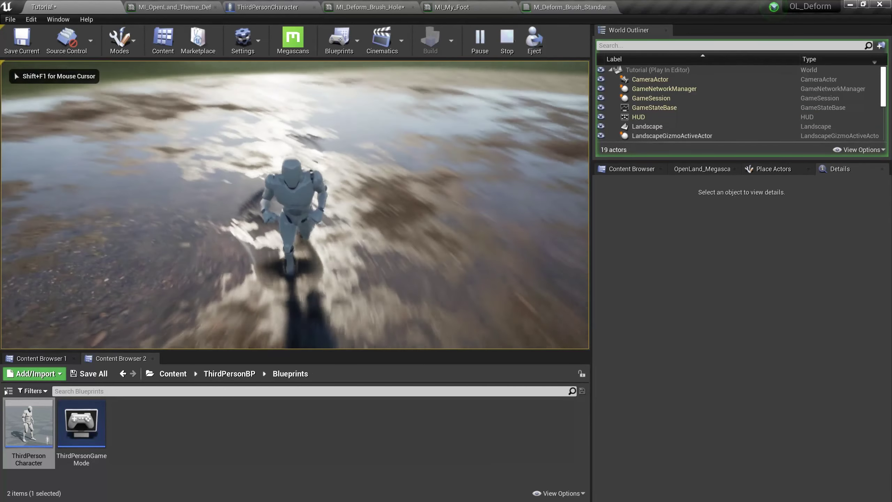
pyautogui.press('Escape')
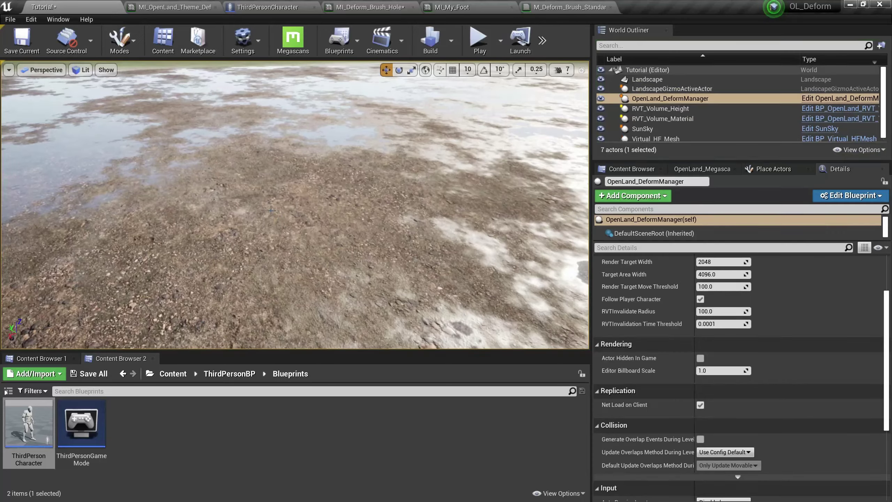
pyautogui.moveTo(295, 204); pyautogui.dragTo(281, 215, button='right')
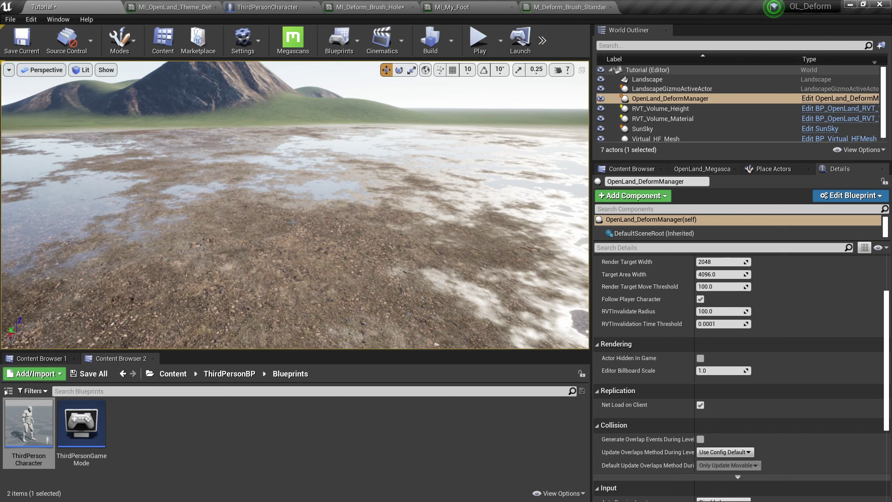
# Step: Set the deform manager's Render Target Width to 1024 and its Target Area Width to 1024
pyautogui.scroll(1, 687, 295)
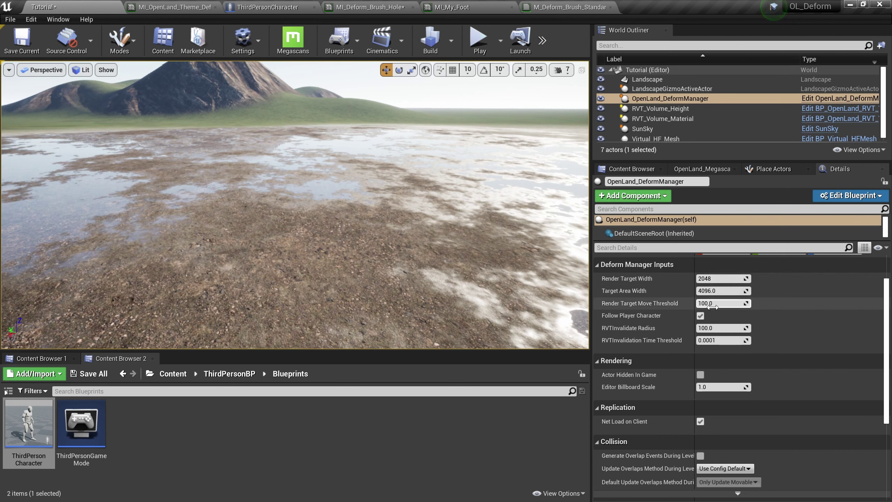
pyautogui.click(700, 316)
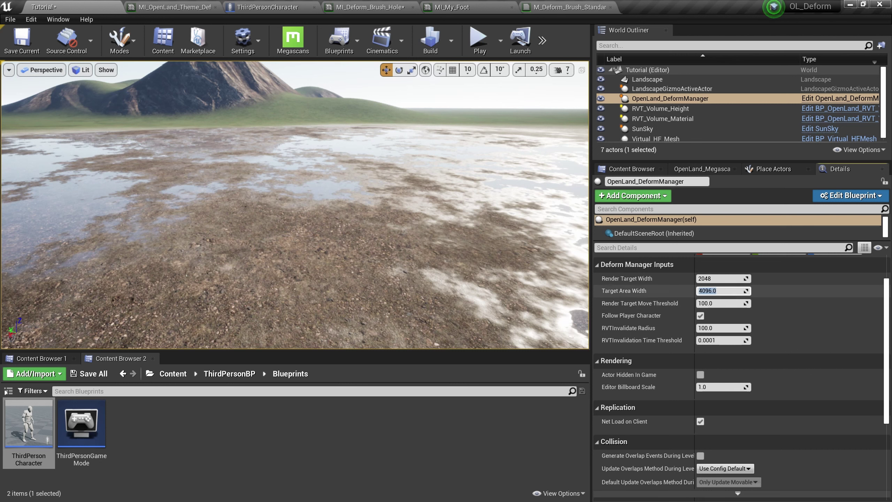
pyautogui.hotkey('shift', 'Tab')
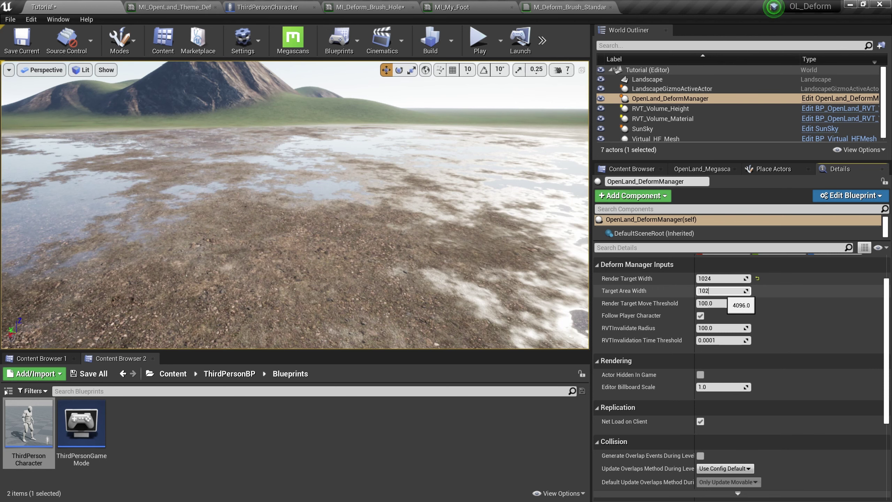
pyautogui.press('Return')
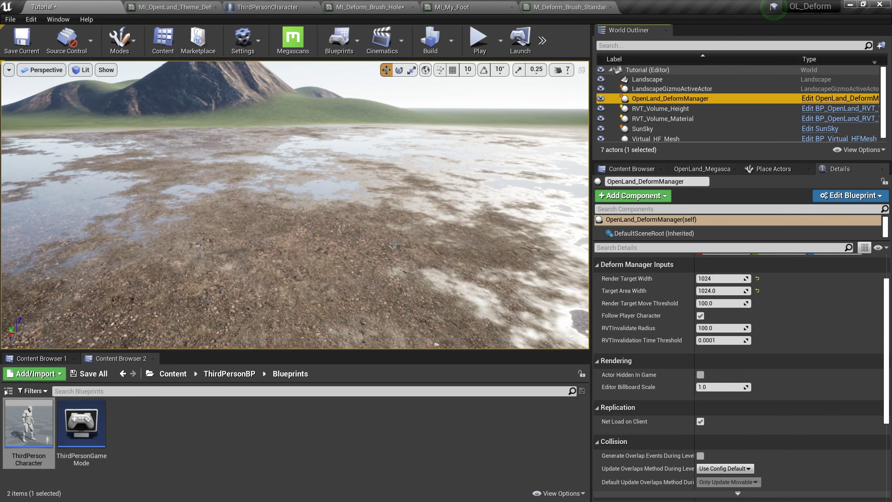
# Step: Play-test the level with the 1024 Target Area Width, running back and forth to examine footprint detail and how far the trail persists
pyautogui.hotkey('alt', 'p')
pyautogui.click(412, 270)
pyautogui.press('w')
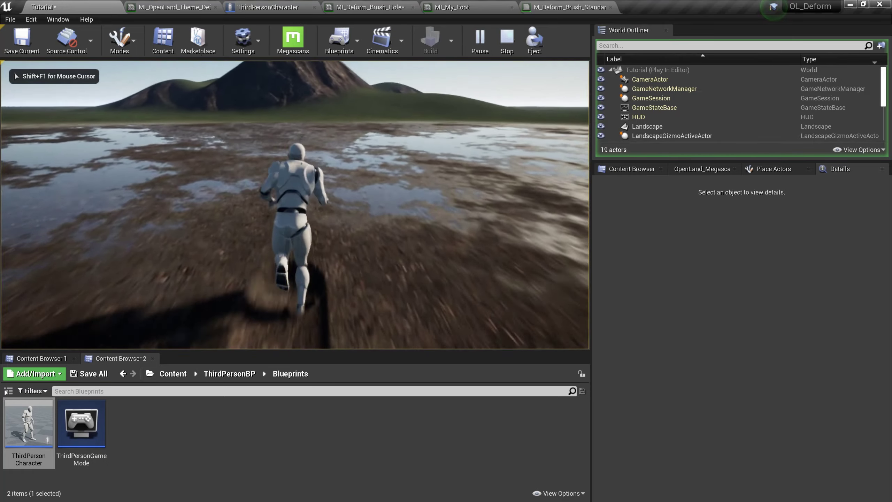
pyautogui.press('s')
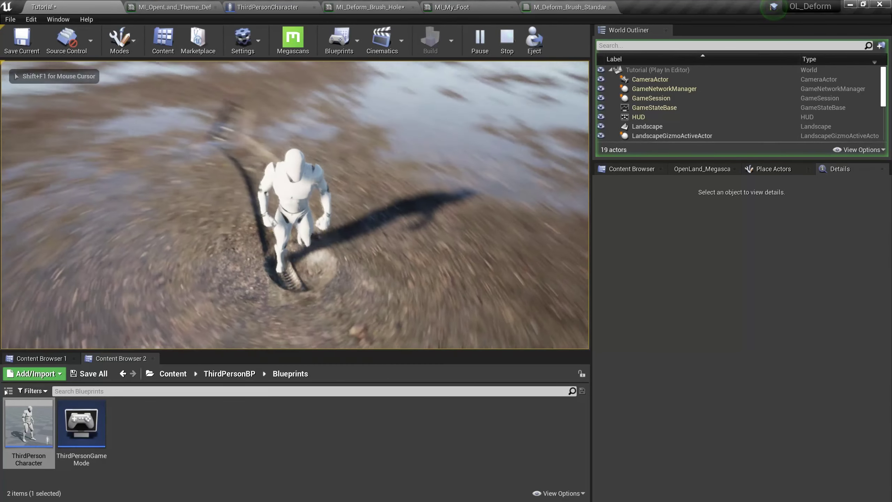
pyautogui.press('d')
pyautogui.press('s')
pyautogui.press('d')
pyautogui.press('s')
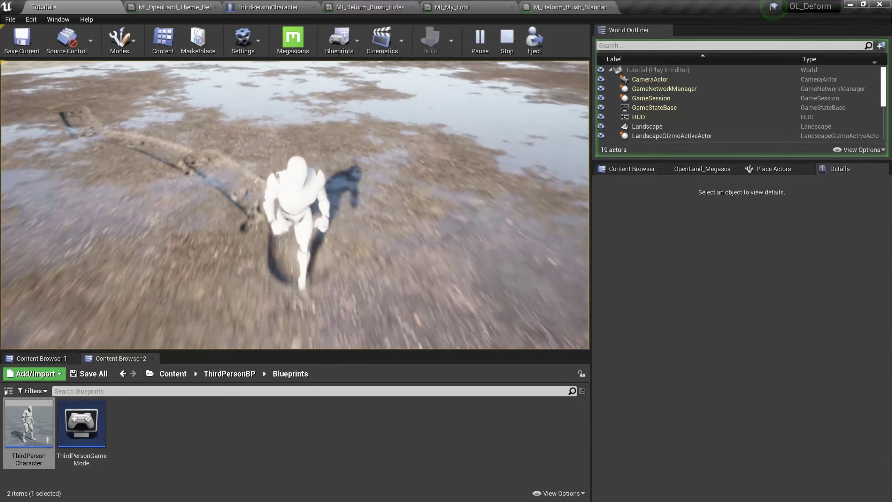
pyautogui.press('w')
pyautogui.press('s')
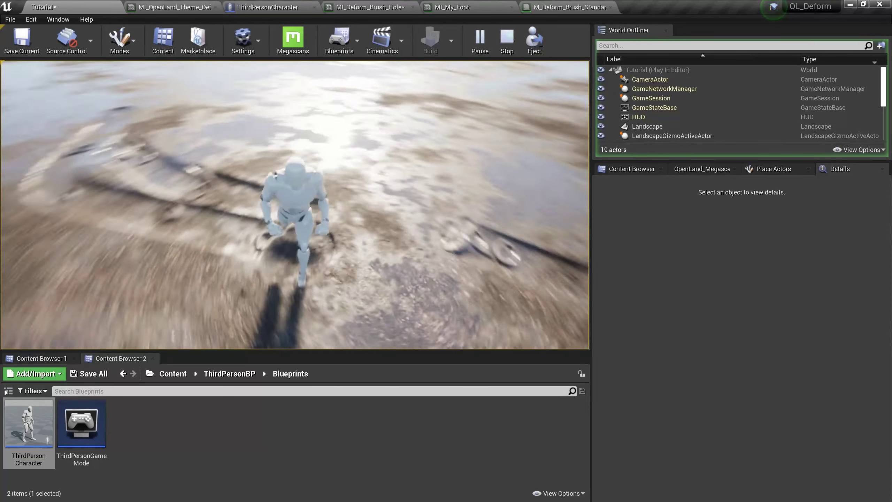
pyautogui.press('w')
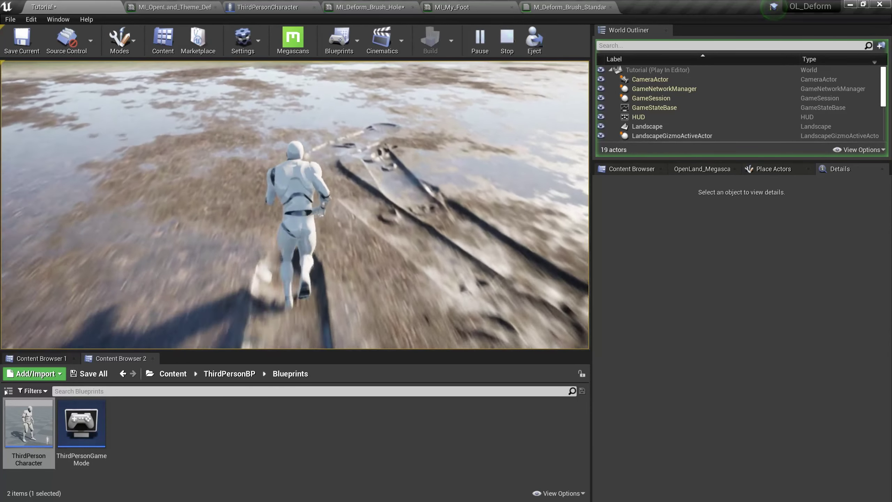
pyautogui.press('s')
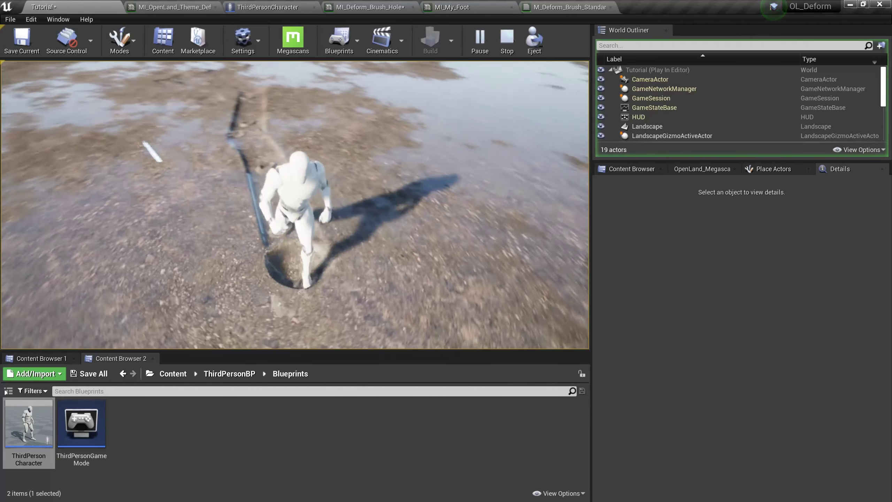
pyautogui.press('w')
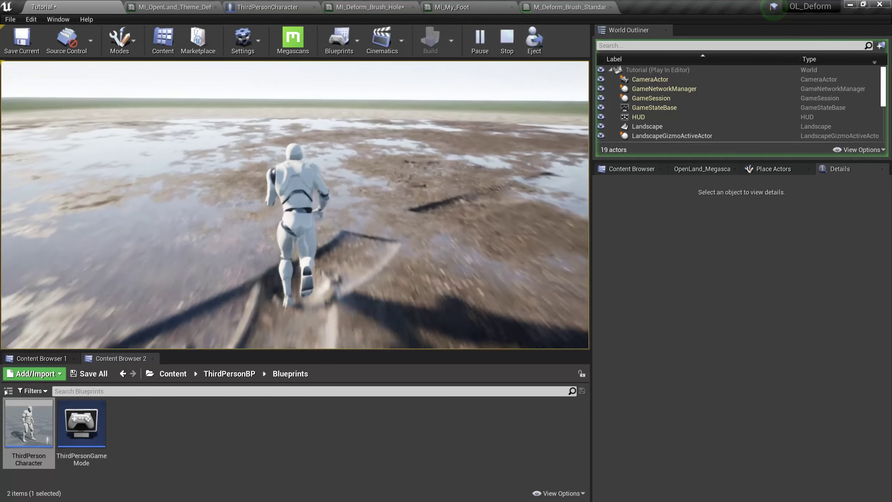
pyautogui.press('Escape')
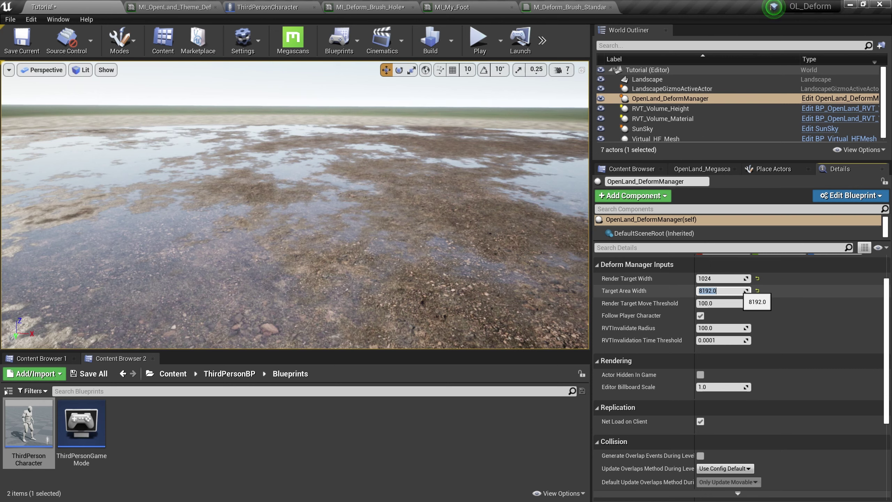
# Step: Play-test the level with the 8192 Target Area Width, running back and forth through the mud to compare the prints' detail and range
pyautogui.hotkey('alt', 'p')
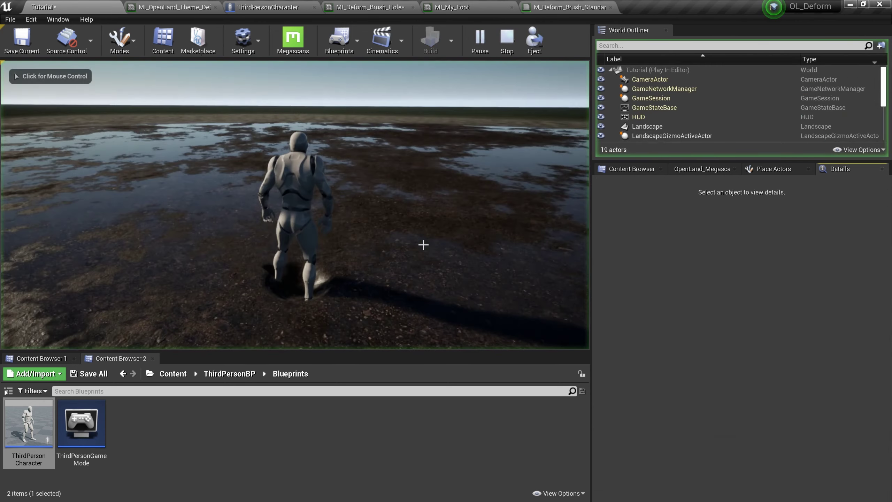
pyautogui.click(423, 246)
pyautogui.press('w')
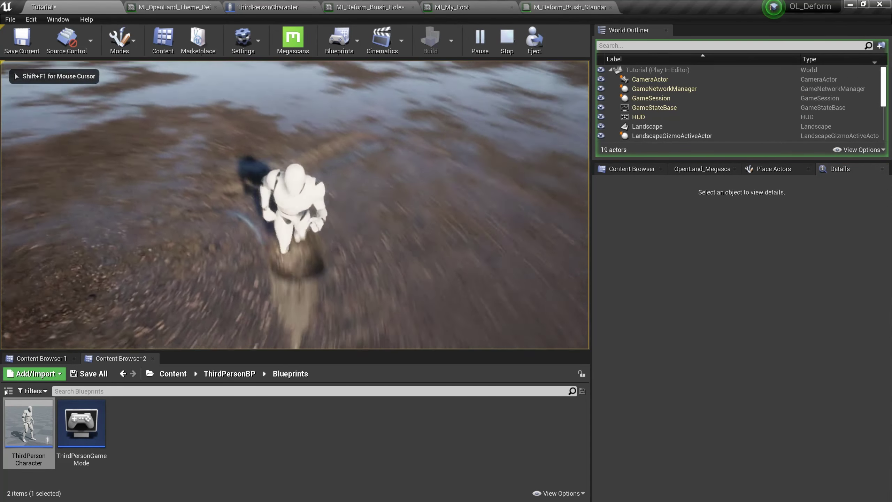
pyautogui.press('a')
pyautogui.press('s')
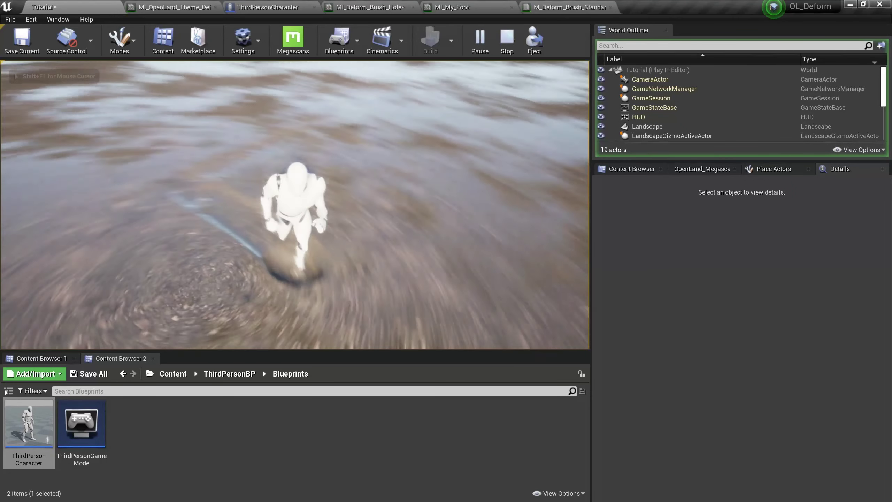
pyautogui.press('w')
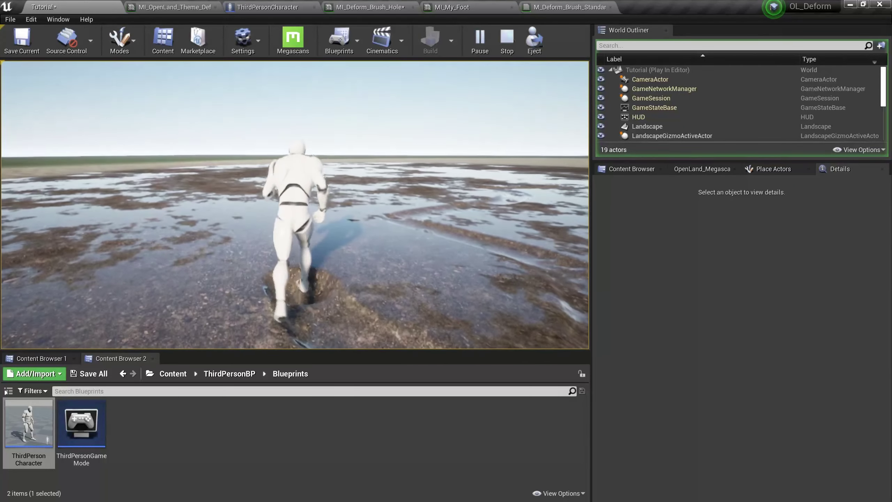
pyautogui.press('s')
pyautogui.press('w')
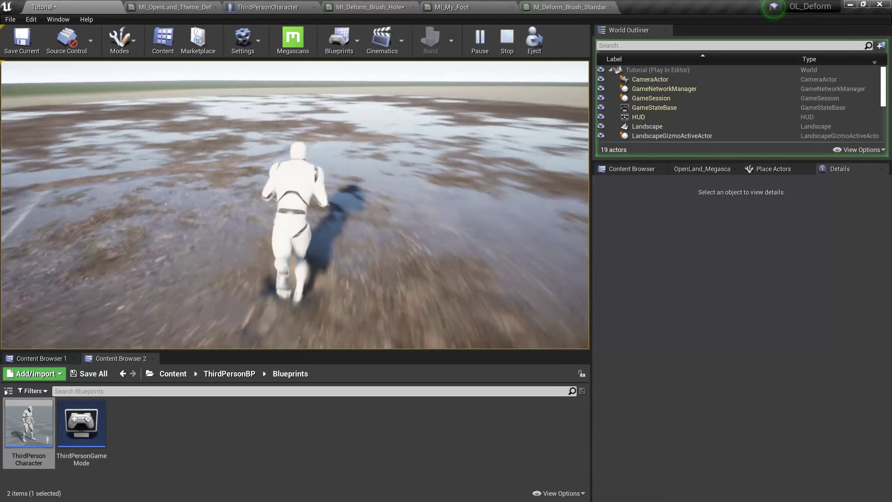
pyautogui.press('s')
pyautogui.press('w')
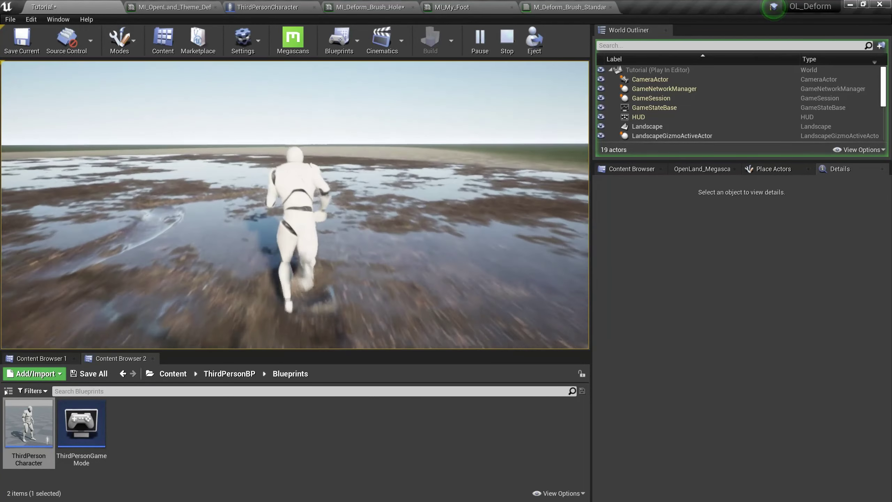
pyautogui.press('s')
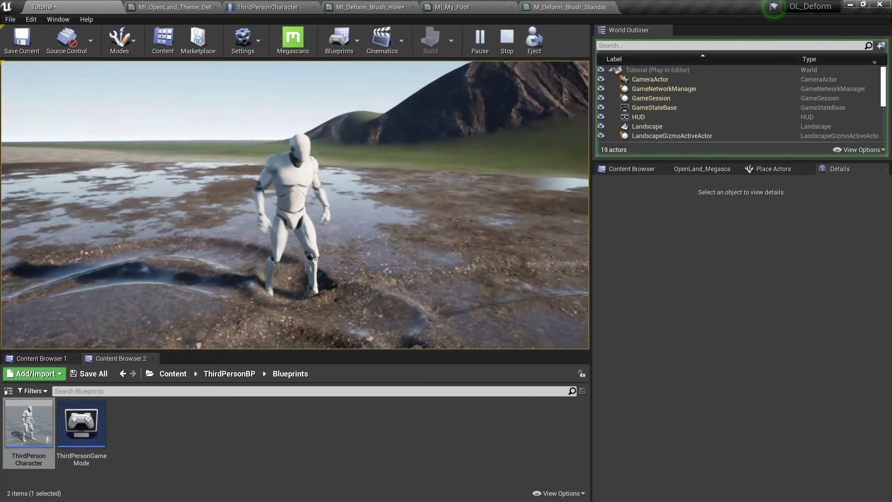
pyautogui.press('w')
pyautogui.press('s')
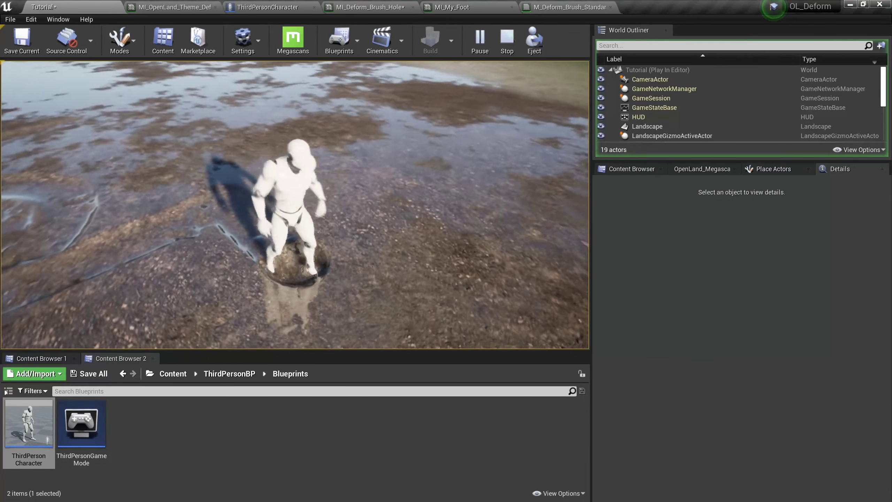
pyautogui.press('w')
pyautogui.press('Escape')
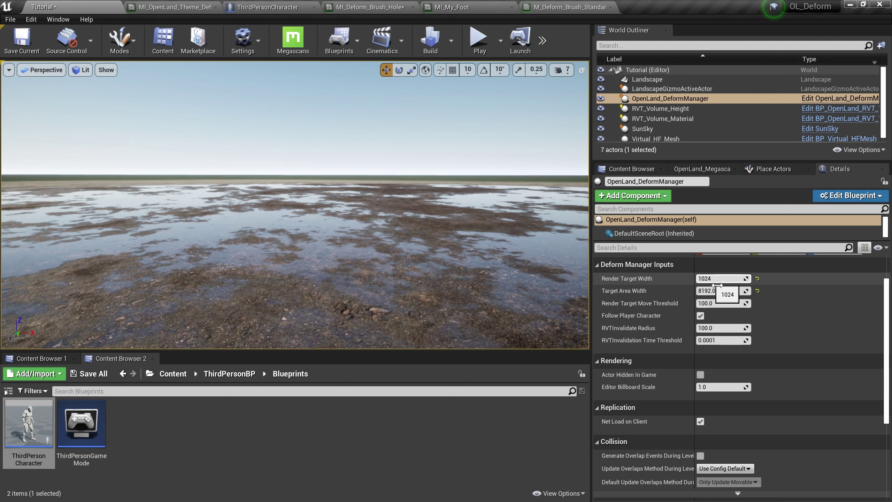
# Step: Reset Render Target Width to 2048 and Target Area Width to 4096 on the deform manager, and play-test the footprints again
pyautogui.click(758, 279)
pyautogui.click(757, 291)
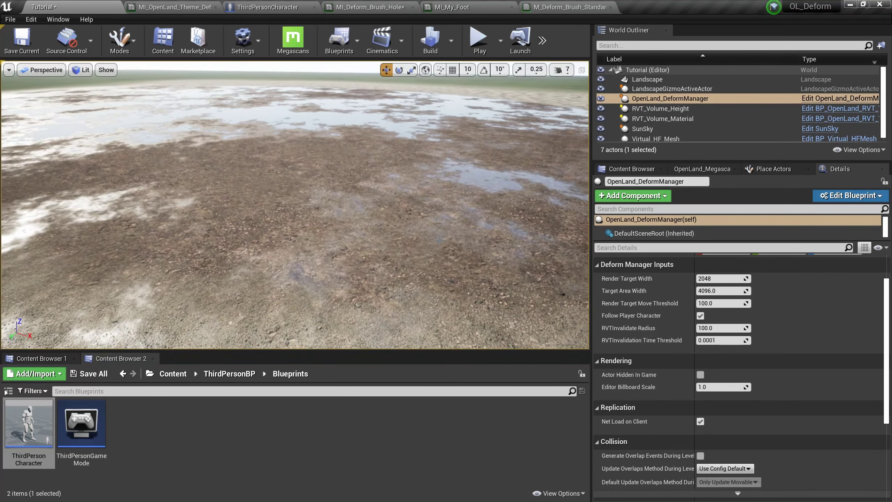
pyautogui.hotkey('alt', 'p')
pyautogui.press('w')
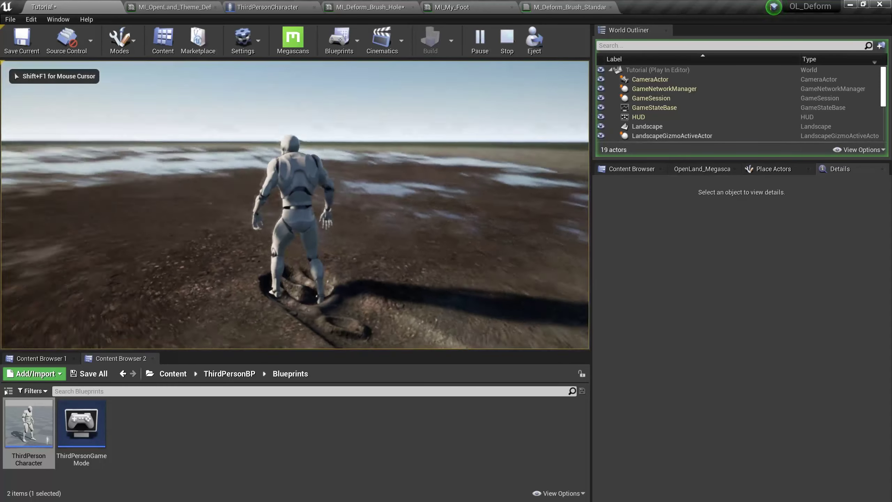
pyautogui.press('s')
pyautogui.press('Escape')
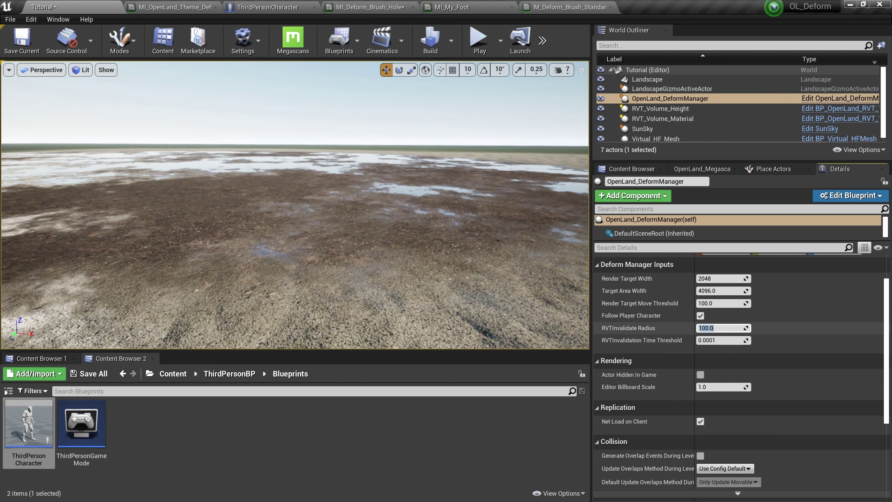
# Step: Set the deform manager's RVTInvalidate Radius to 1.0 and play-test the level, running across the sand and mud to examine the footprints
pyautogui.hotkey('alt', 'p')
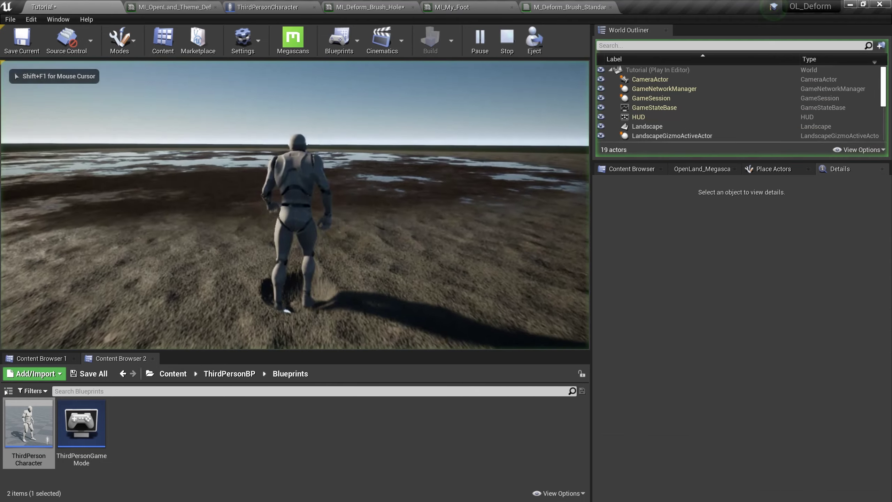
pyautogui.press('s')
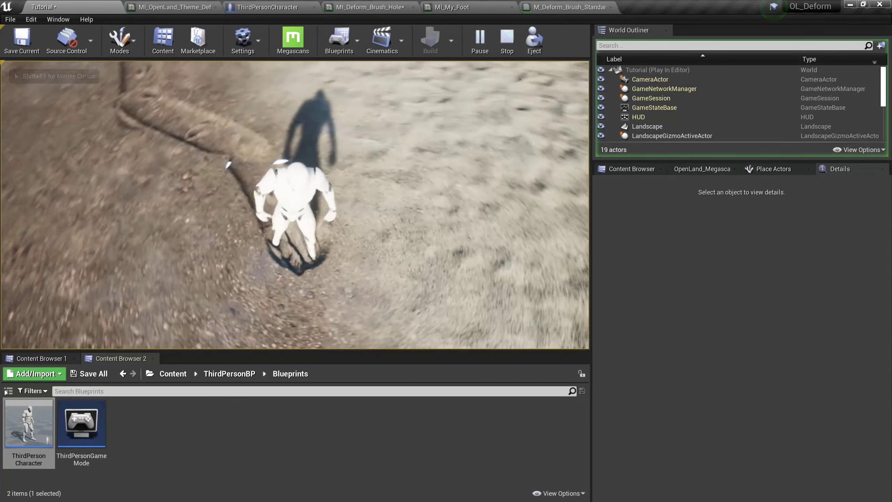
pyautogui.press('a')
pyautogui.press('s')
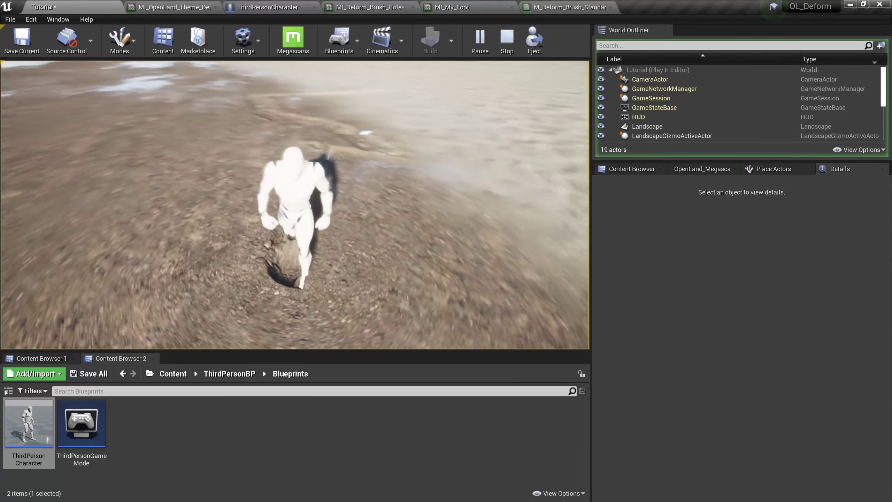
pyautogui.press('s')
pyautogui.press('d')
pyautogui.press('w')
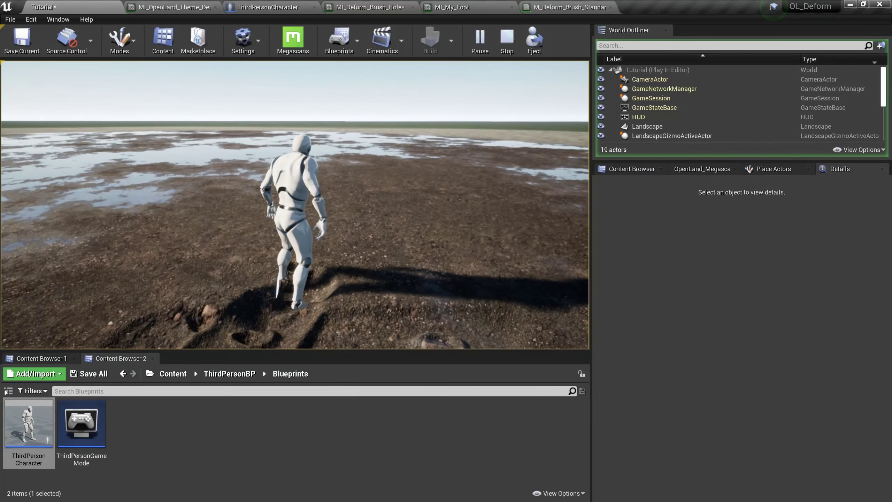
pyautogui.press('Escape')
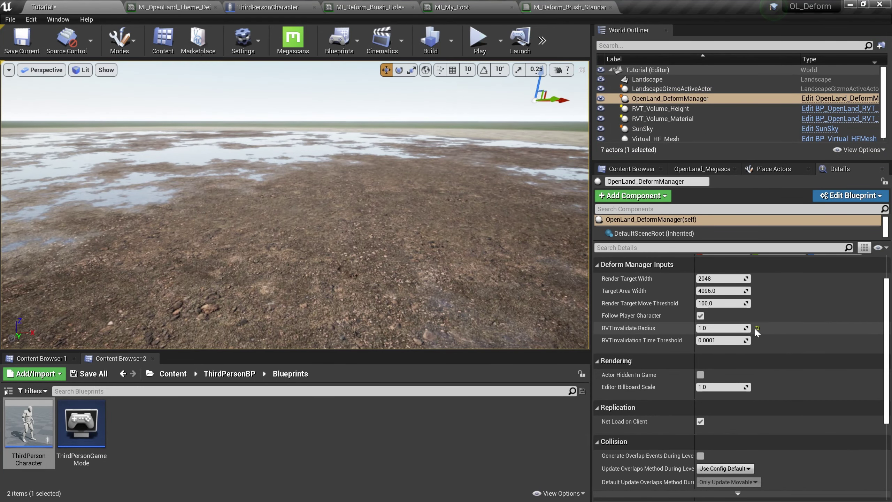
# Step: Reset RVTInvalidate Radius to 100.0 on the deform manager and briefly play-test the footprints in the mud and puddles
pyautogui.click(756, 328)
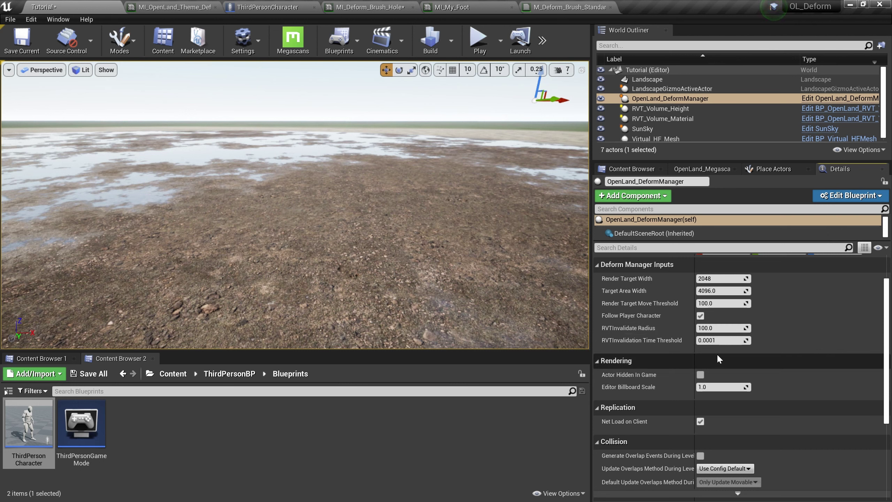
pyautogui.hotkey('alt', 'p')
pyautogui.press('s')
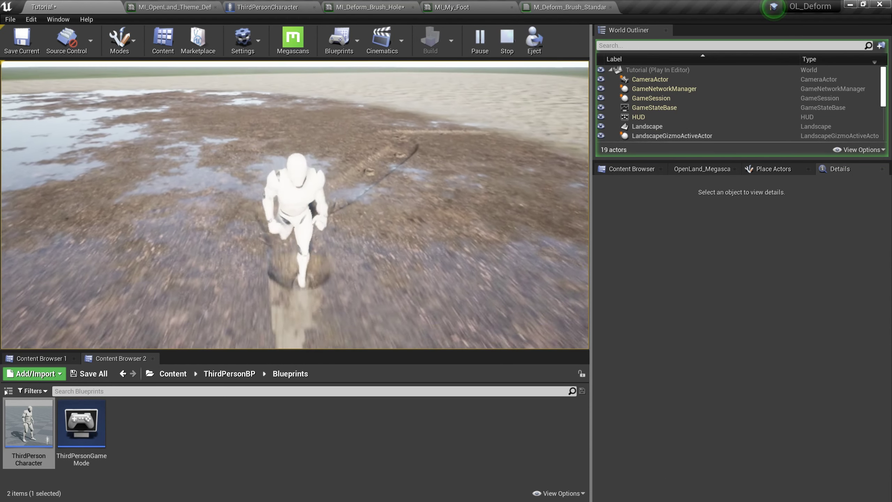
pyautogui.press('Escape')
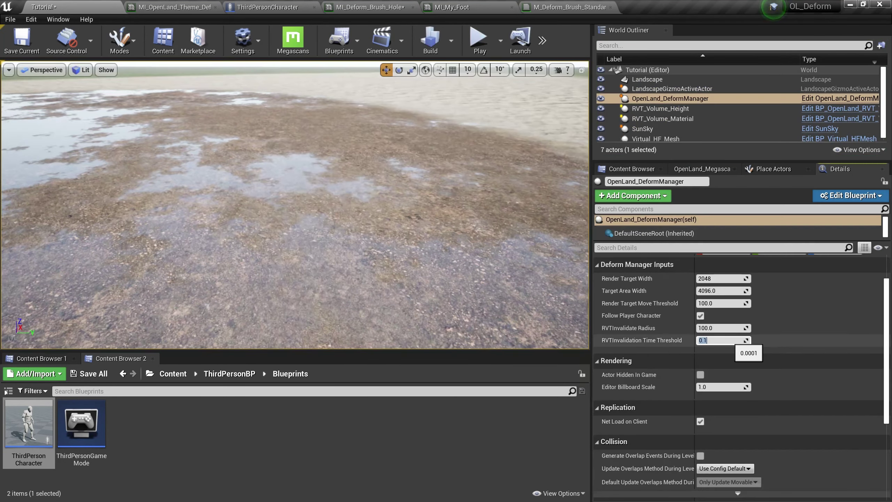
# Step: Set the deform manager's RVTInvalidation Time Threshold to 1.0 and play-test how quickly the ground deforms behind the running character
pyautogui.write('1')
pyautogui.press('Return')
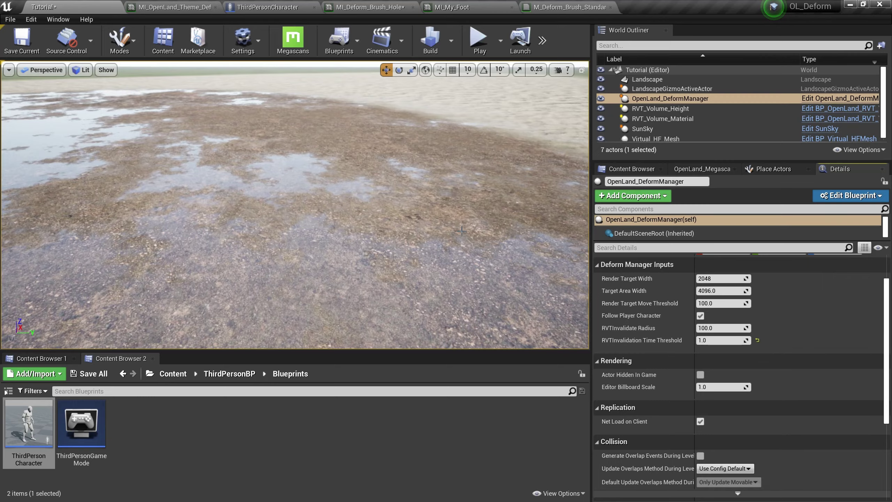
pyautogui.hotkey('alt', 'p')
pyautogui.press('w')
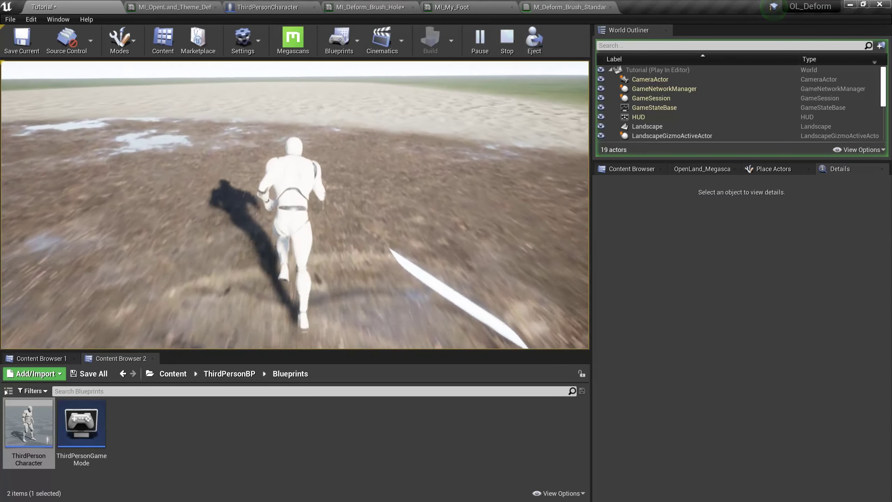
pyautogui.press('Escape')
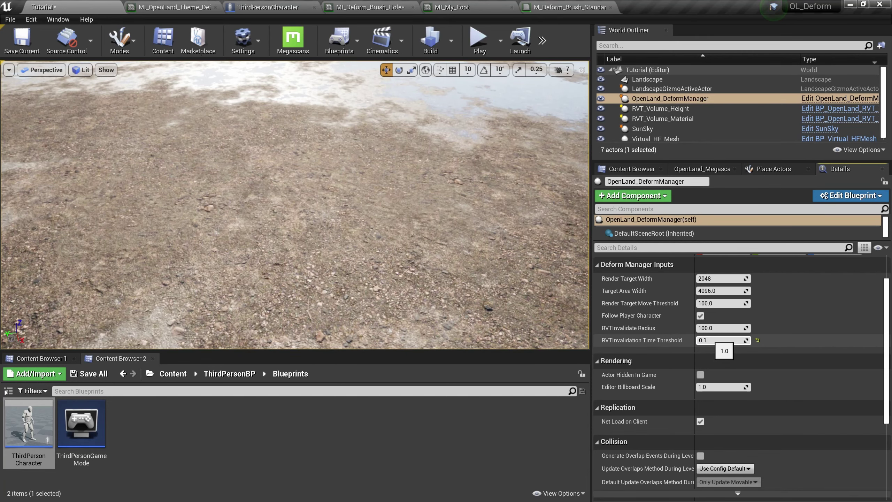
# Step: Set RVTInvalidation Time Threshold to 0.1 and play-test the level, running back and forth through the mud and puddles to examine the trail
pyautogui.click(493, 232)
pyautogui.hotkey('alt', 'p')
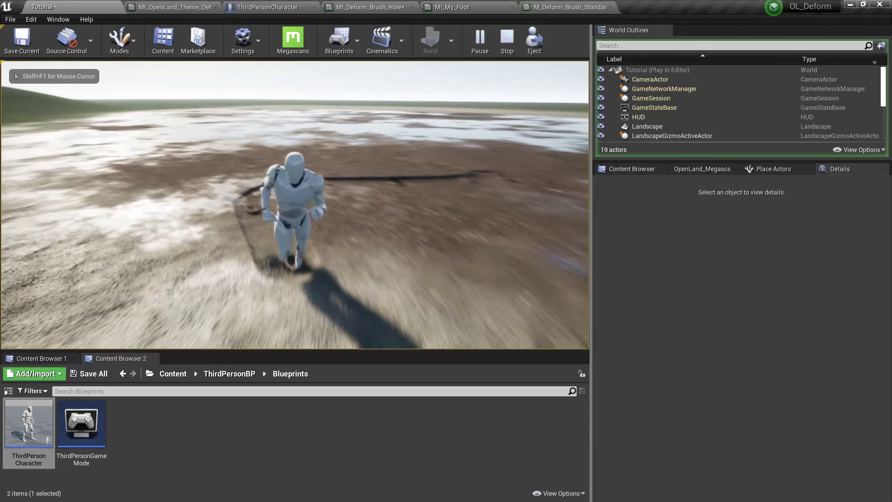
pyautogui.press('w')
pyautogui.press('w')
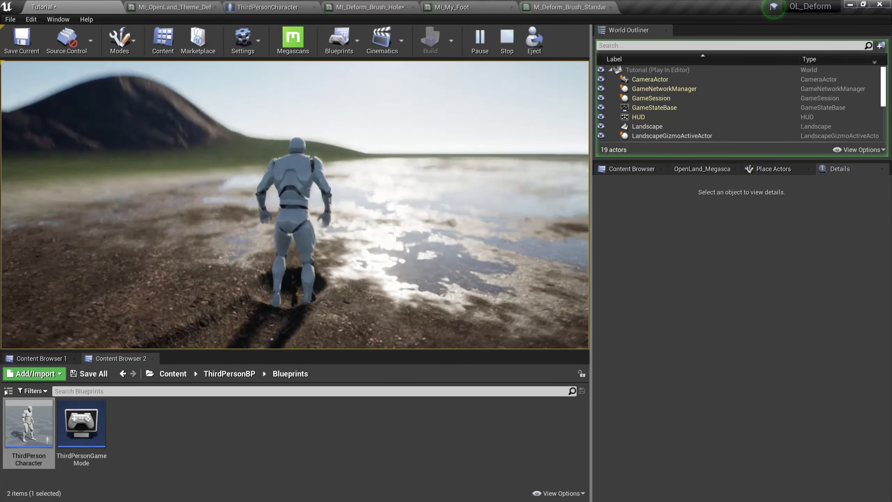
pyautogui.press('w')
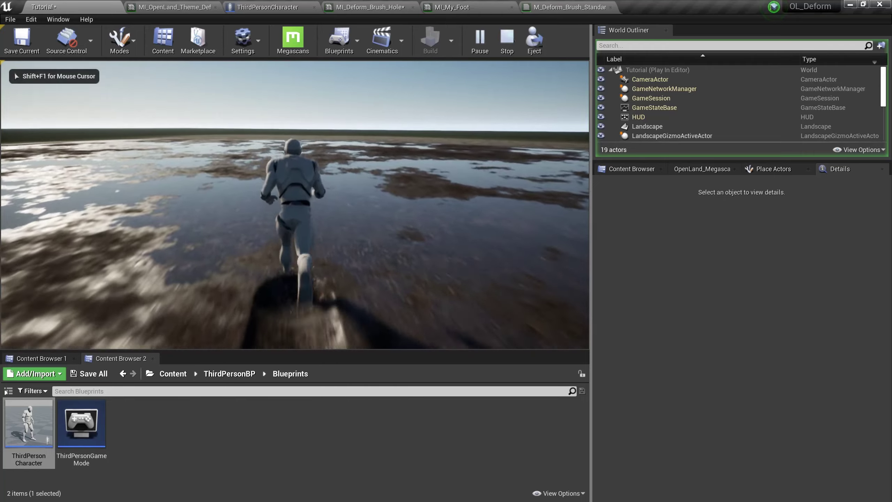
pyautogui.press('s')
pyautogui.press('s')
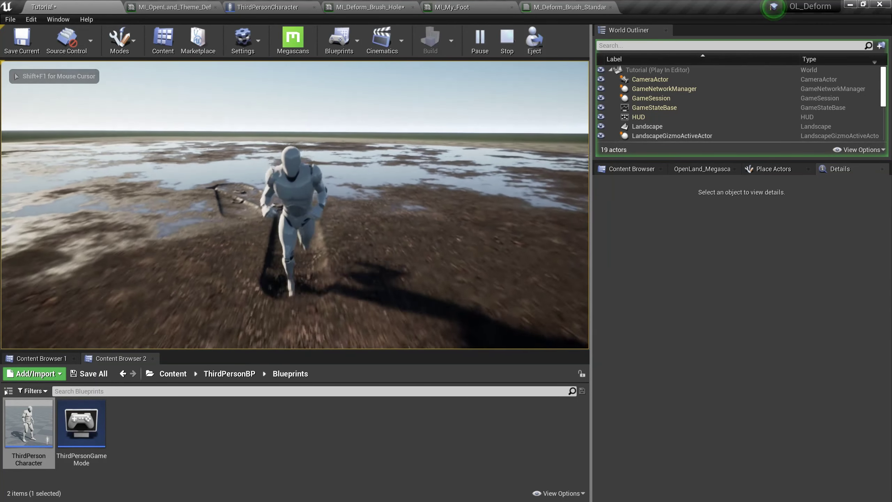
pyautogui.press('w')
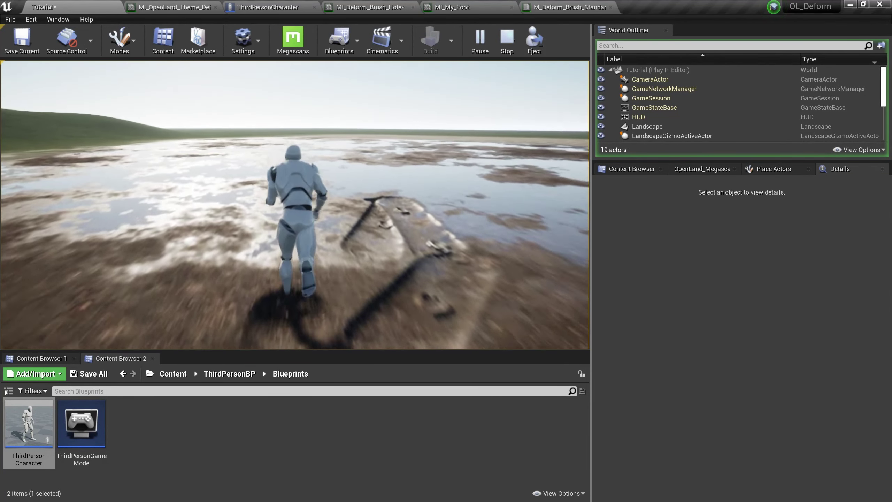
pyautogui.press('w')
pyautogui.press('w')
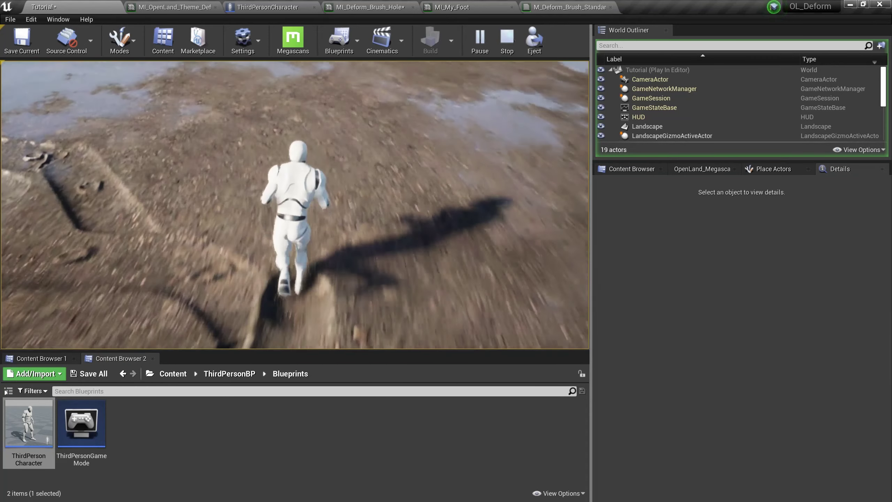
pyautogui.press('Escape')
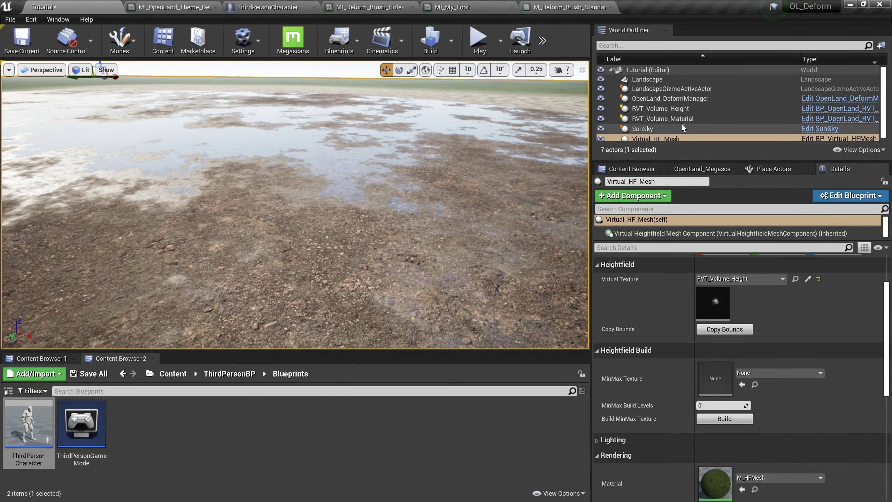
# Step: Reset the OpenLand_DeformManager's RVTInvalidation Time Threshold to 0.0001 and play-test the footprints once more
pyautogui.click(677, 99)
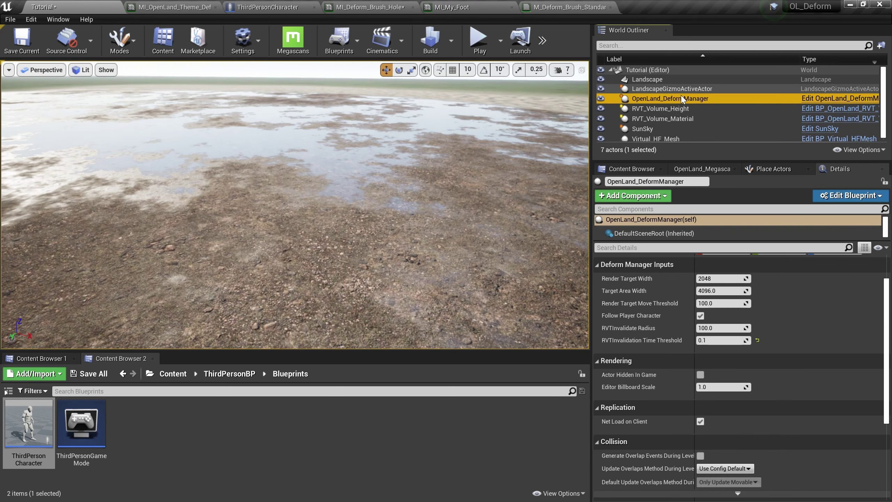
pyautogui.click(758, 340)
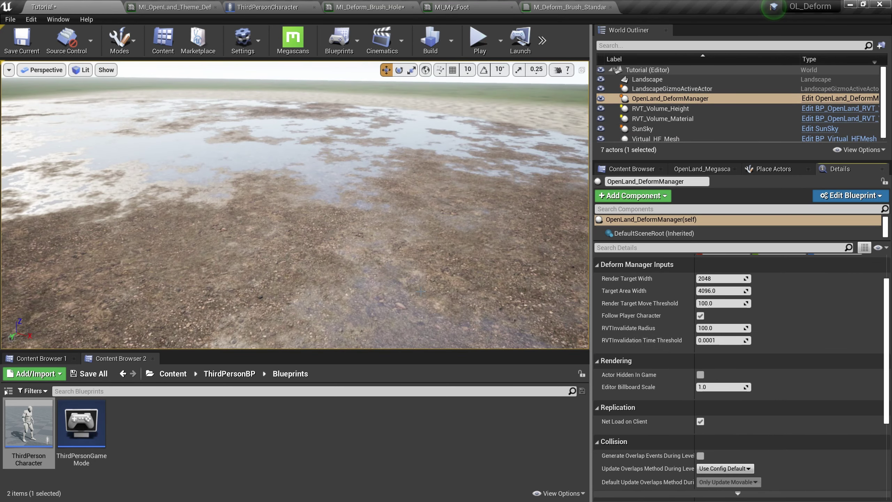
pyautogui.hotkey('alt', 'p')
pyautogui.press('w')
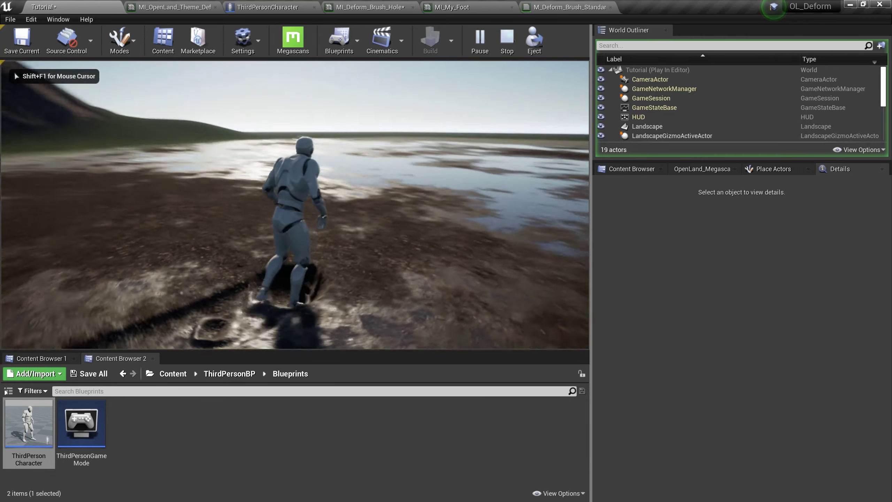
pyautogui.press('s')
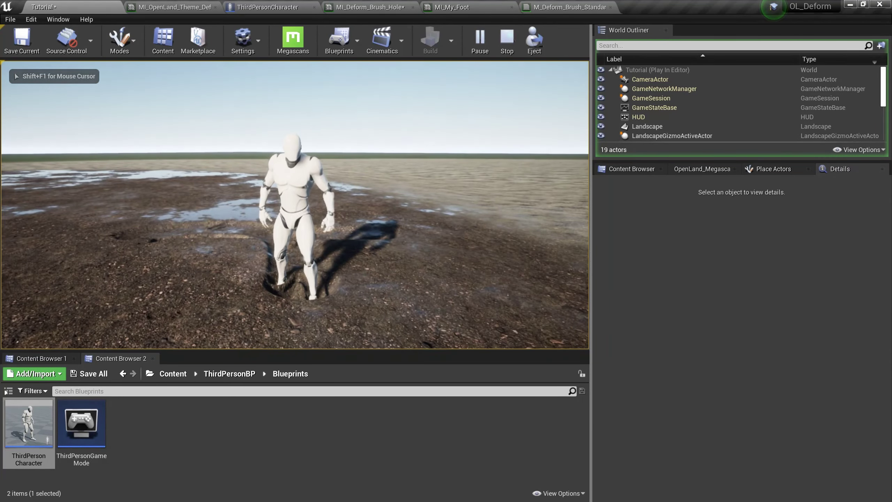
pyautogui.press('Escape')
# Step: Inspect the OpenLand_DeformComponent on the third-person character, and open its blueprint from the OpenLand/Blueprints/Deform folder
pyautogui.click(268, 8)
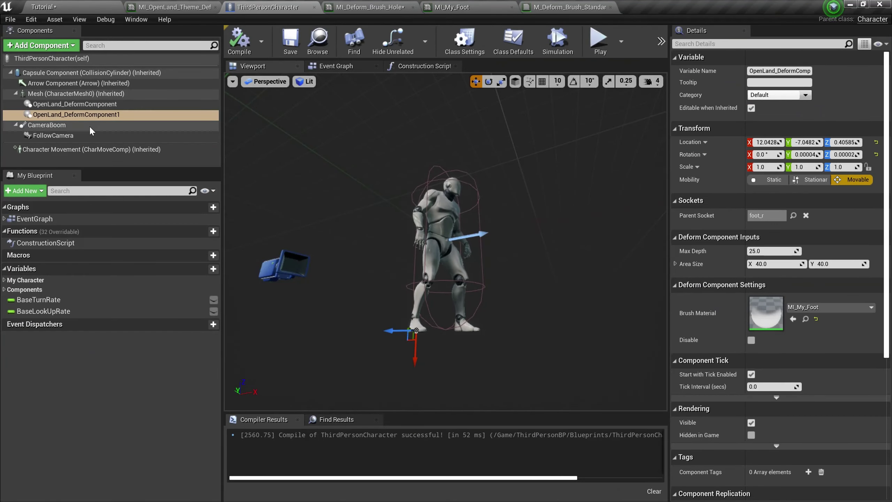
pyautogui.click(77, 105)
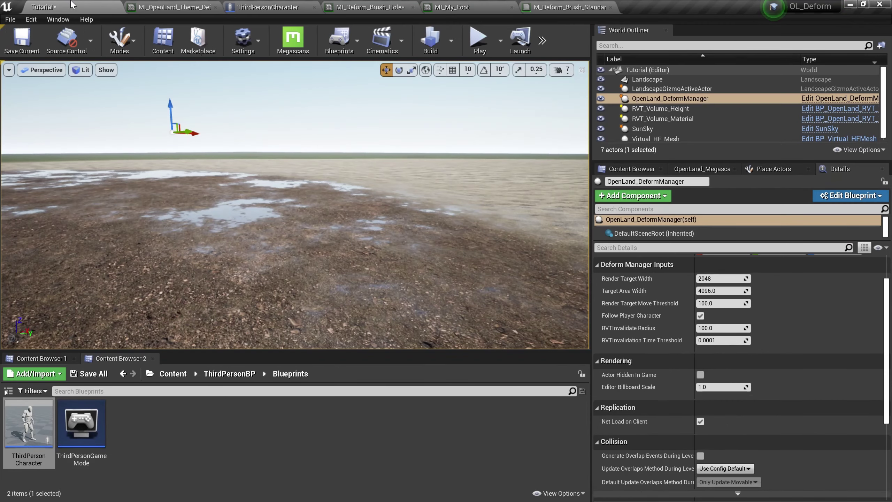
pyautogui.click(168, 374)
pyautogui.doubleClick(292, 422)
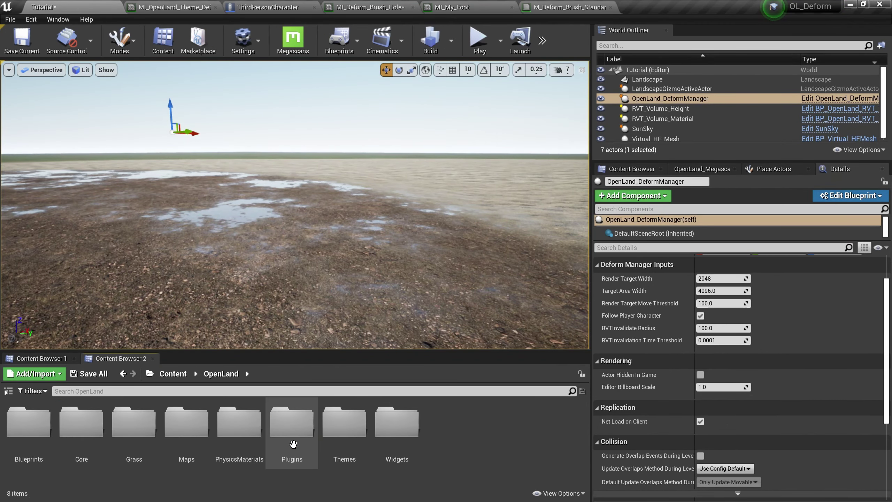
pyautogui.click(31, 433)
pyautogui.doubleClick(32, 433)
pyautogui.doubleClick(31, 427)
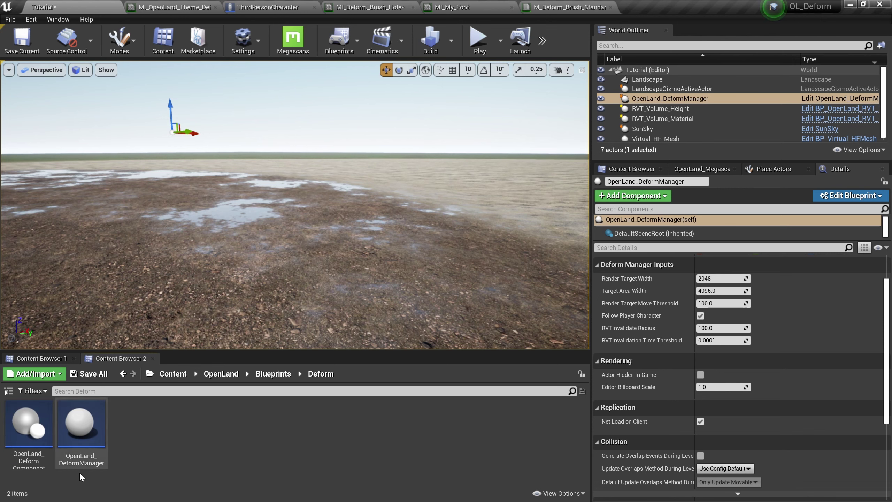
pyautogui.doubleClick(35, 454)
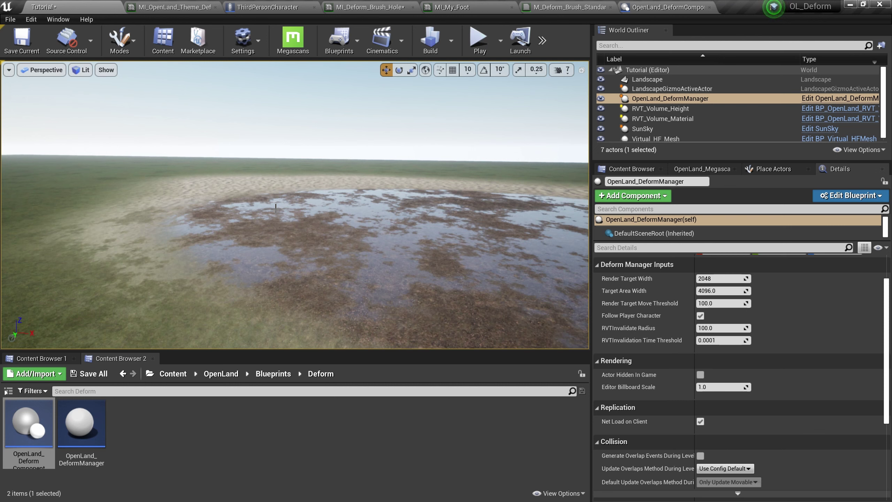
# Step: Create a new level from the Empty Level template, saving the Tutorial level's changes, and save the new level as Tutorial2 in Content
pyautogui.press('Escape')
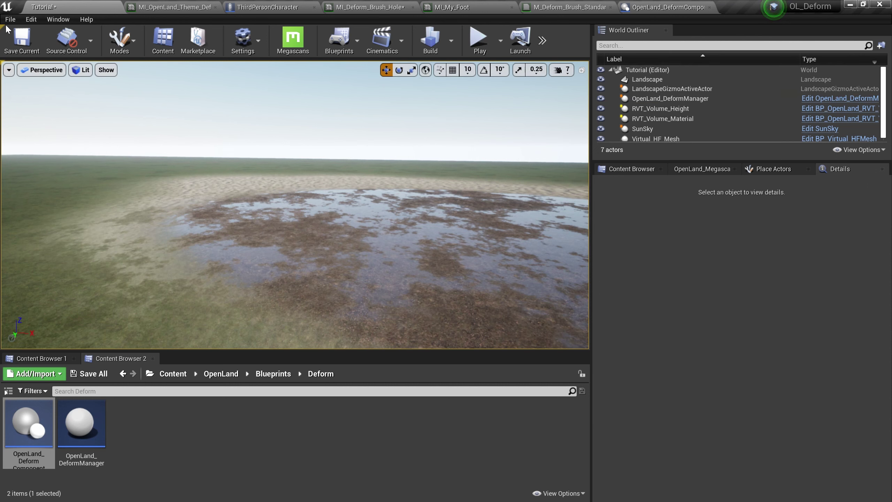
pyautogui.click(10, 20)
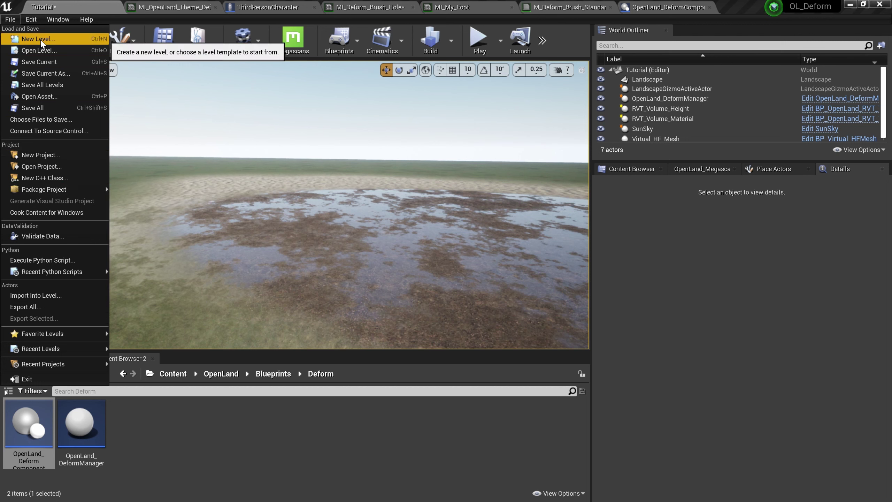
pyautogui.click(26, 35)
pyautogui.click(361, 289)
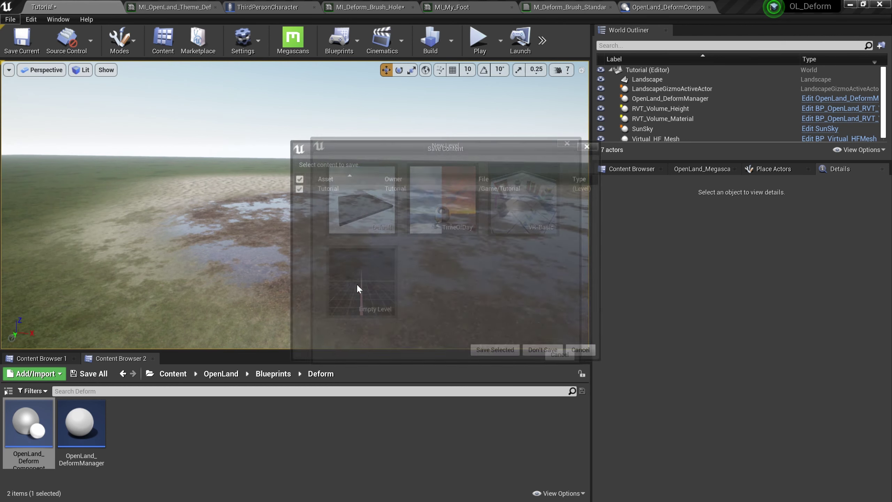
pyautogui.click(496, 357)
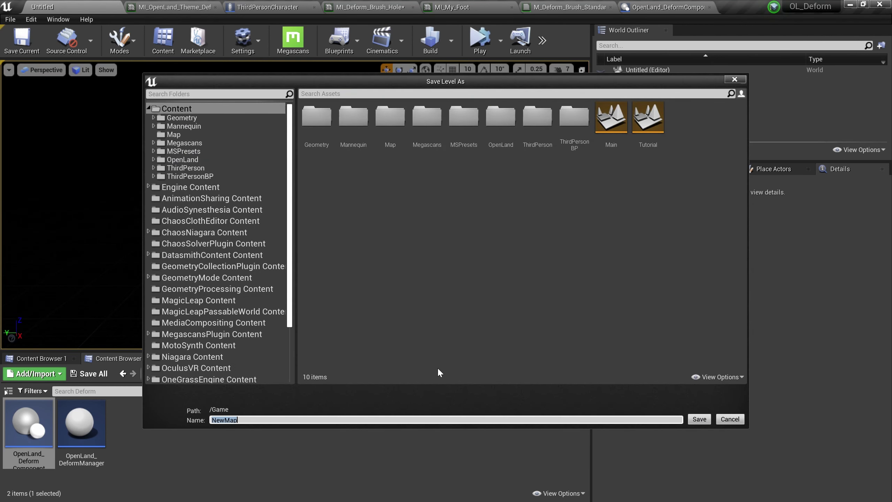
pyautogui.click(648, 118)
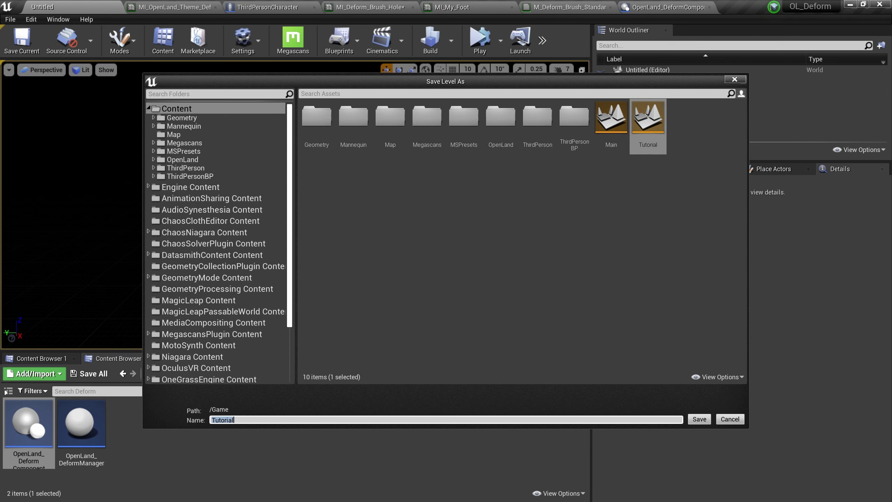
pyautogui.press('Return')
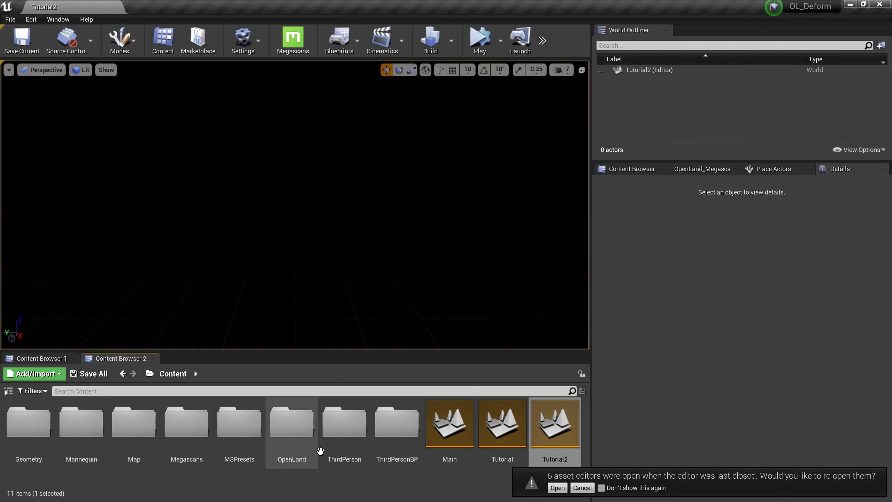
# Step: Place the SunSky blueprint from the OpenLand/Blueprints folder into the empty level
pyautogui.doubleClick(299, 425)
pyautogui.doubleClick(21, 431)
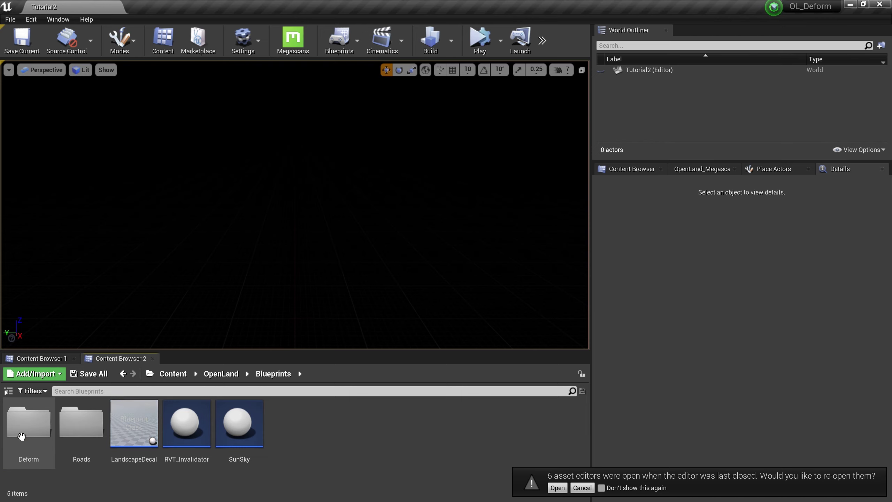
pyautogui.moveTo(257, 458); pyautogui.dragTo(250, 211)
pyautogui.scroll(-3, 263, 263)
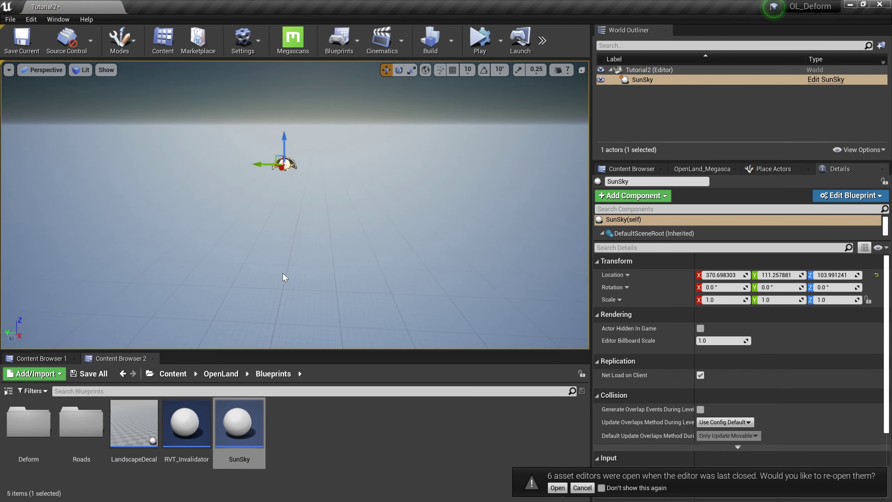
# Step: Look over the sky in the viewport and search the Project Settings for "vir" to check the virtual texture options
pyautogui.moveTo(324, 282); pyautogui.dragTo(325, 279, button='right')
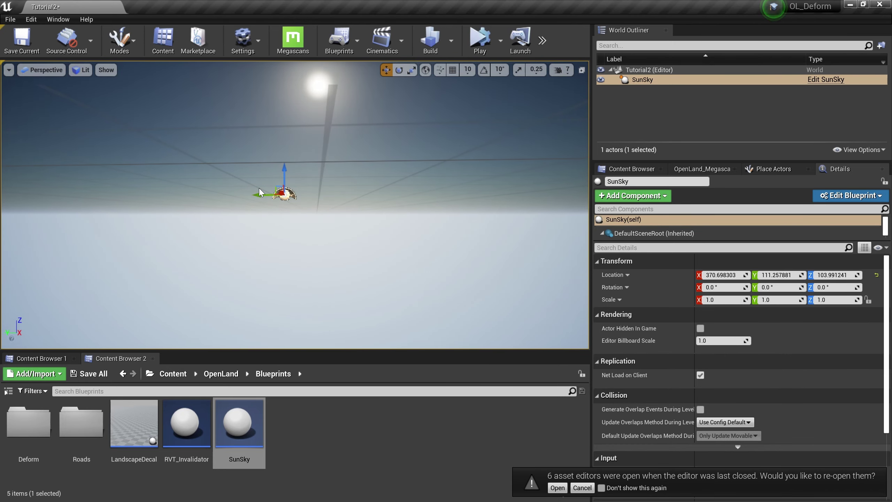
pyautogui.moveTo(259, 188); pyautogui.dragTo(299, 189, button='right')
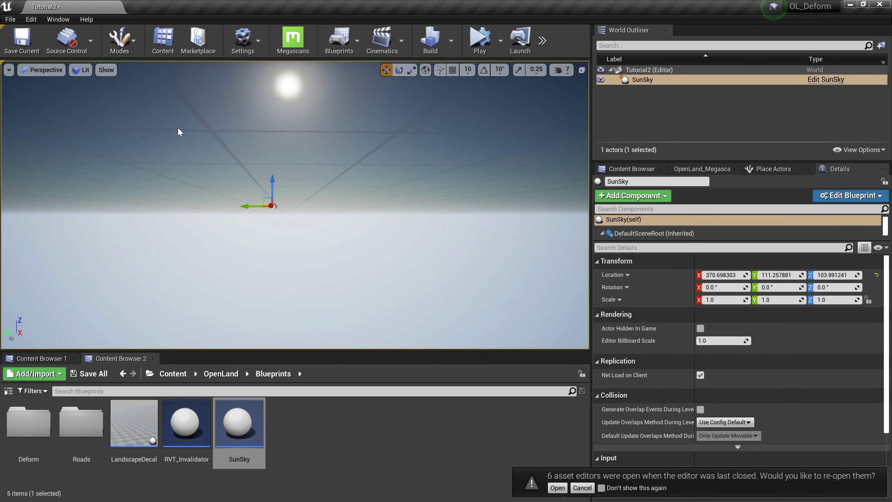
pyautogui.click(29, 21)
pyautogui.click(68, 167)
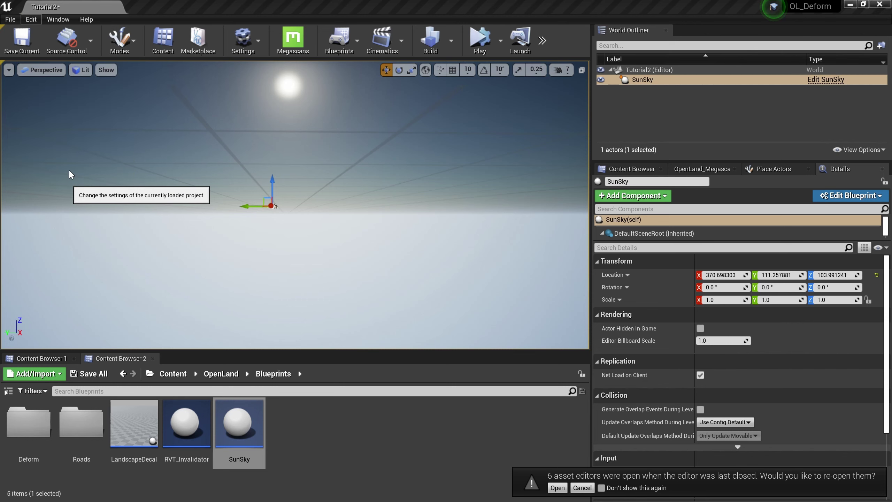
pyautogui.write('vir')
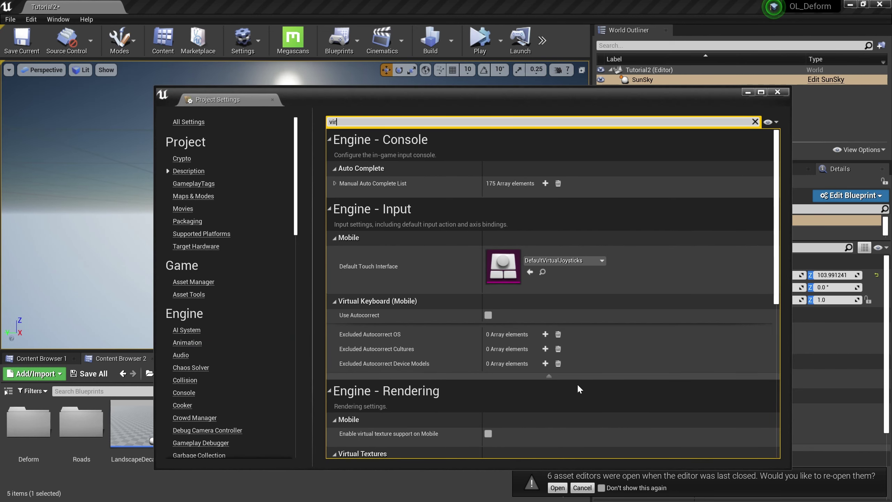
pyautogui.click(777, 93)
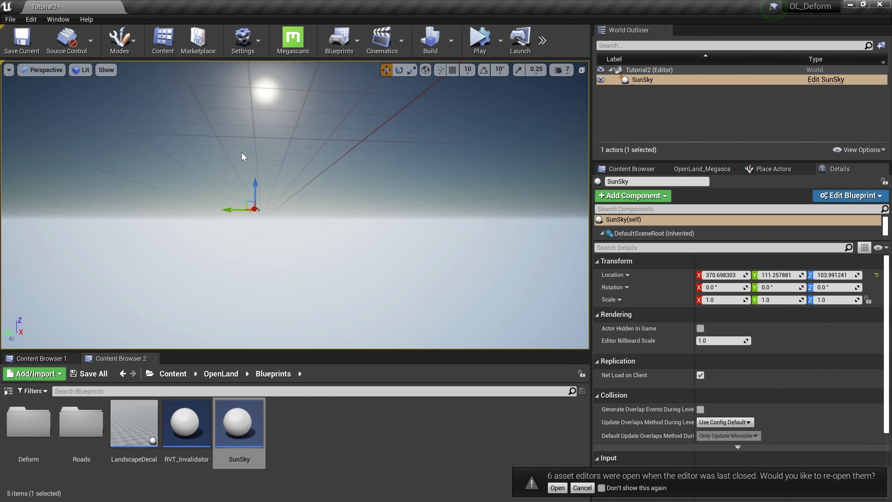
# Step: Create a new landscape with a 63×63 quads section size, 1×1 section per component and 8 × 8 components
pyautogui.click(125, 45)
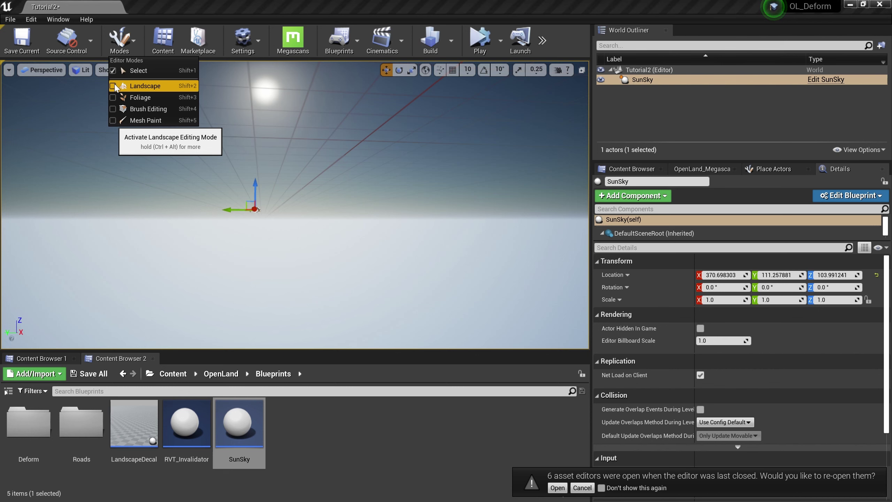
pyautogui.click(116, 86)
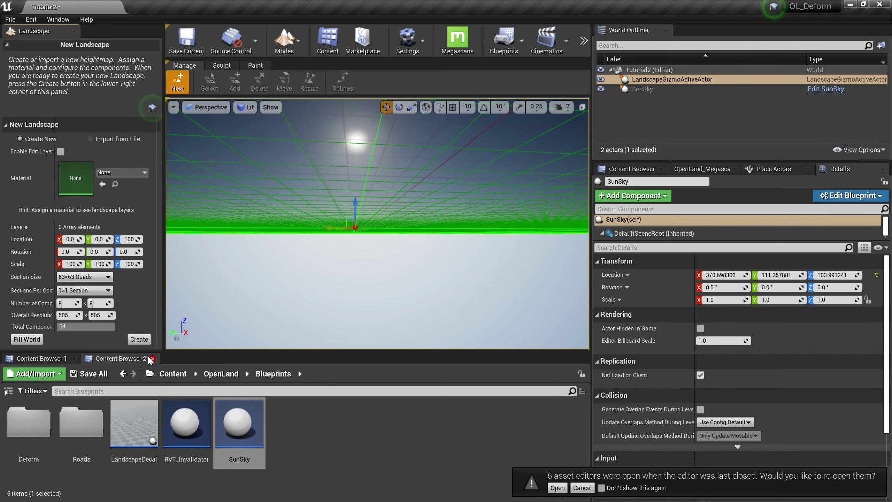
pyautogui.click(139, 339)
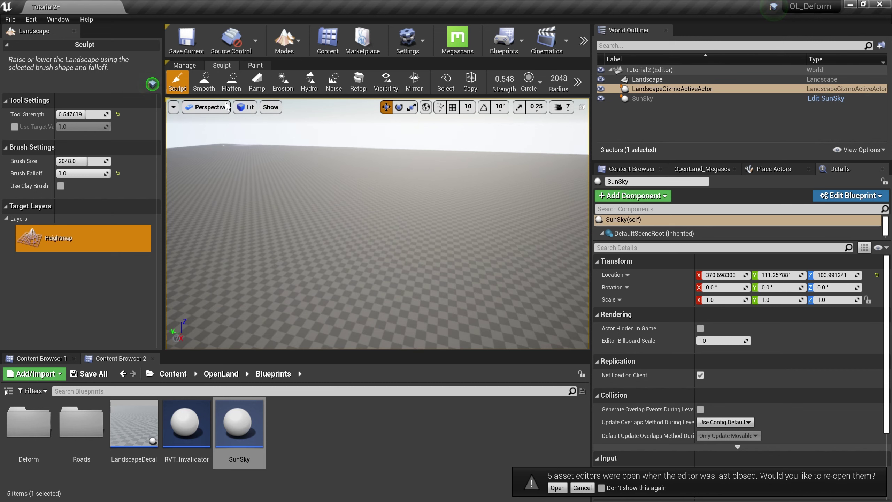
# Step: Sculpt a group of hills on the new landscape with the 2048 brush and return to selection mode
pyautogui.moveTo(349, 253)
pyautogui.mouseDown()
pyautogui.moveTo(275, 253)
pyautogui.moveTo(370, 248)
pyautogui.moveTo(359, 261)
pyautogui.mouseUp()
pyautogui.moveTo(436, 242)
pyautogui.mouseDown()
pyautogui.moveTo(434, 232)
pyautogui.moveTo(424, 248)
pyautogui.mouseUp()
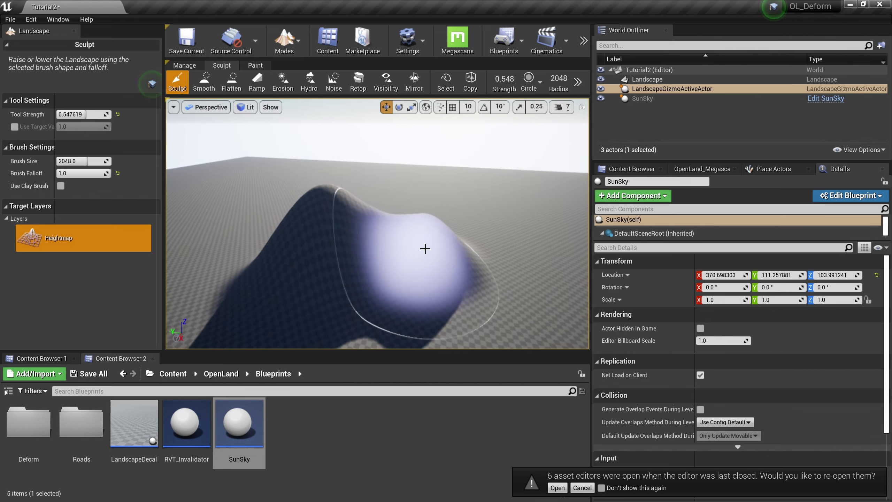
pyautogui.moveTo(424, 249); pyautogui.dragTo(391, 285, button='right')
pyautogui.moveTo(319, 235)
pyautogui.mouseDown()
pyautogui.moveTo(287, 192)
pyautogui.moveTo(318, 199)
pyautogui.moveTo(407, 255)
pyautogui.moveTo(447, 246)
pyautogui.mouseUp()
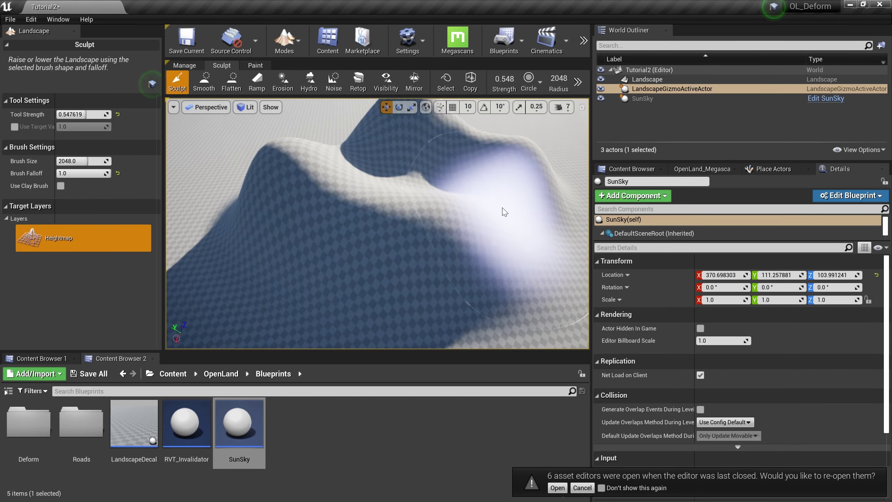
pyautogui.moveTo(450, 211)
pyautogui.mouseDown(button='right')
pyautogui.moveTo(445, 239)
pyautogui.moveTo(430, 236)
pyautogui.mouseUp(button='right')
pyautogui.hotkey('shift', '1')
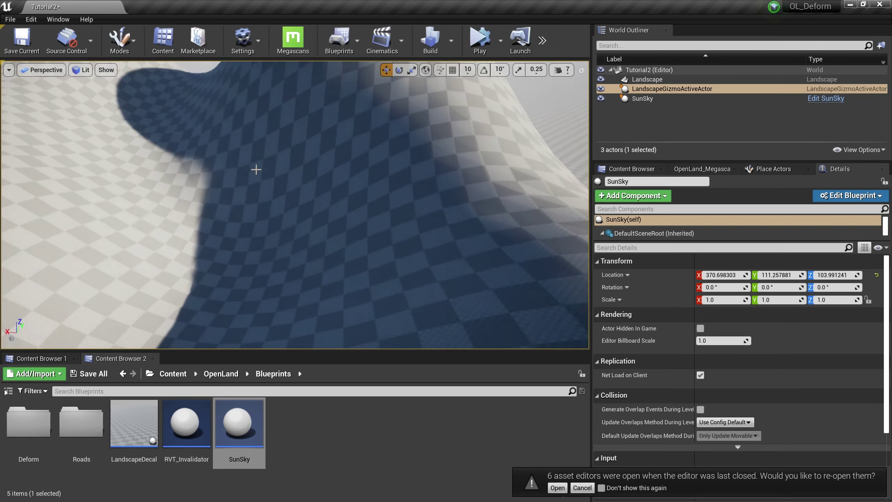
# Step: Create a new folder named Maps in the Content folder
pyautogui.moveTo(255, 169)
pyautogui.mouseDown(button='right')
pyautogui.moveTo(262, 140)
pyautogui.moveTo(249, 152)
pyautogui.moveTo(211, 153)
pyautogui.moveTo(274, 150)
pyautogui.moveTo(258, 154)
pyautogui.mouseUp(button='right')
pyautogui.click(173, 374)
pyautogui.rightClick(303, 468)
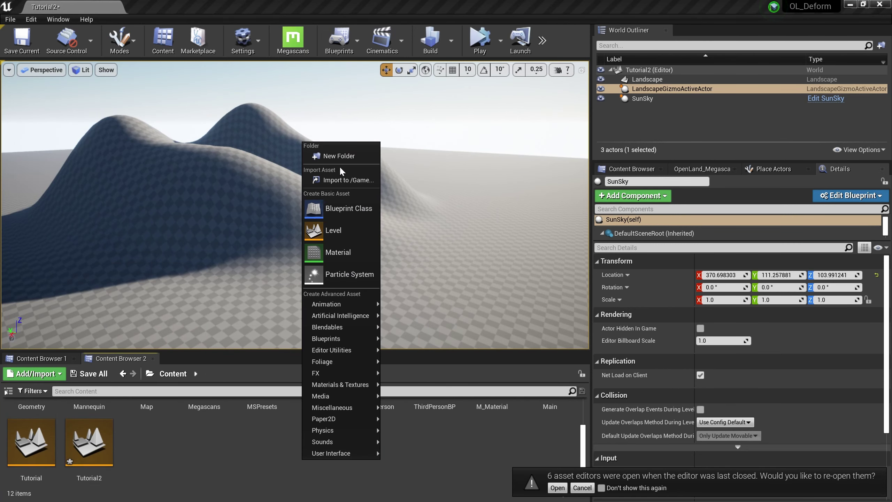
pyautogui.click(342, 158)
pyautogui.write('Ma')
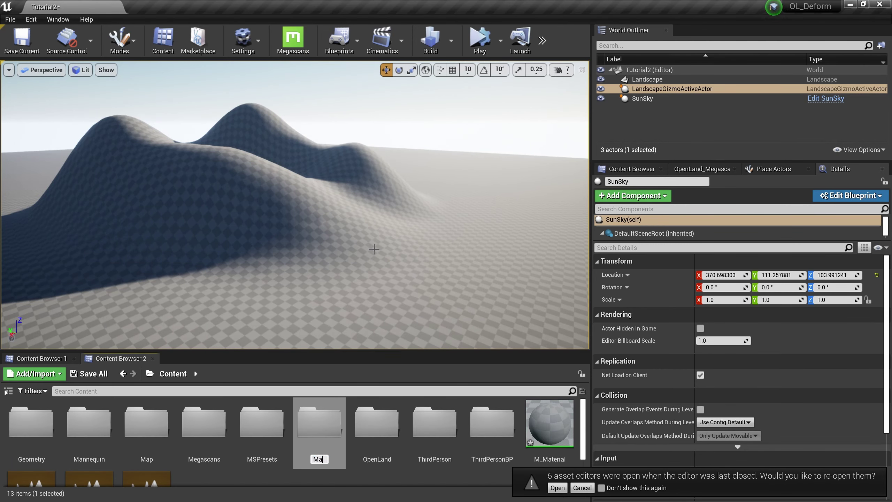
pyautogui.write('ps')
pyautogui.press('Return')
# Step: Create a new material named M_Landscape in the Maps folder
pyautogui.doubleClick(204, 420)
pyautogui.rightClick(192, 424)
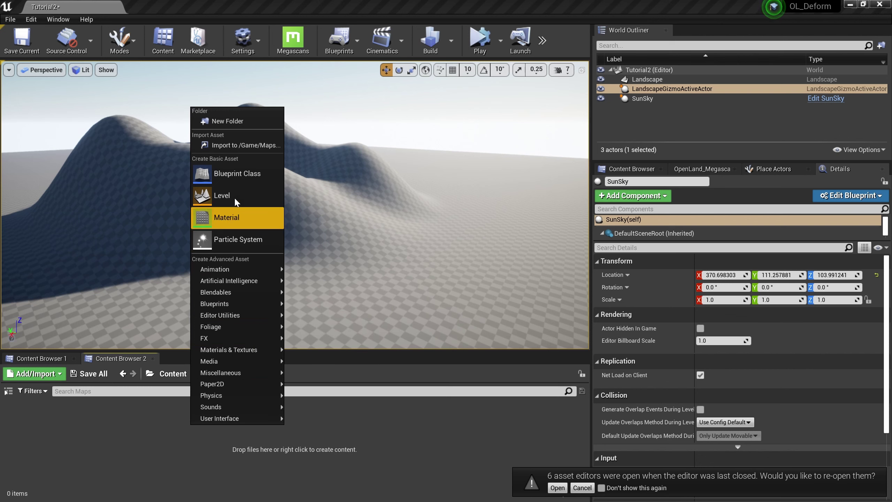
pyautogui.click(232, 217)
pyautogui.write('M_Lan')
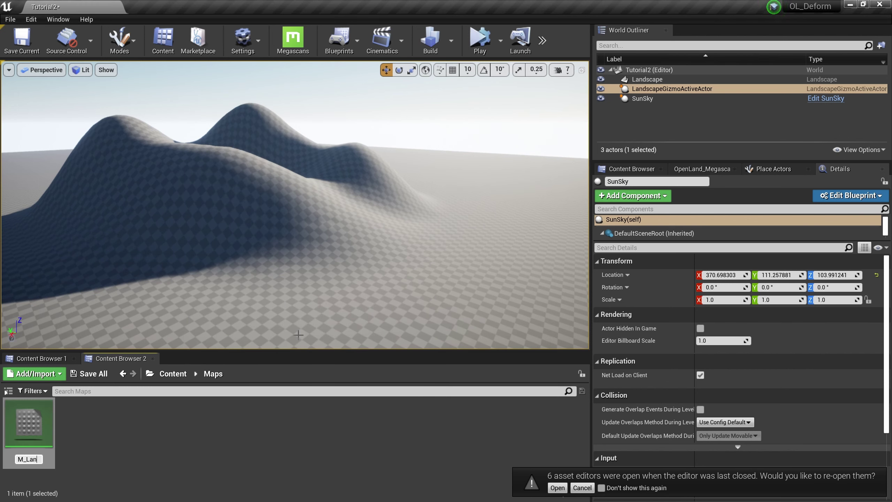
pyautogui.write('dscape')
pyautogui.press('Return')
# Step: Create a material instance of M_Landscape and name it MI_Landscape
pyautogui.rightClick(49, 435)
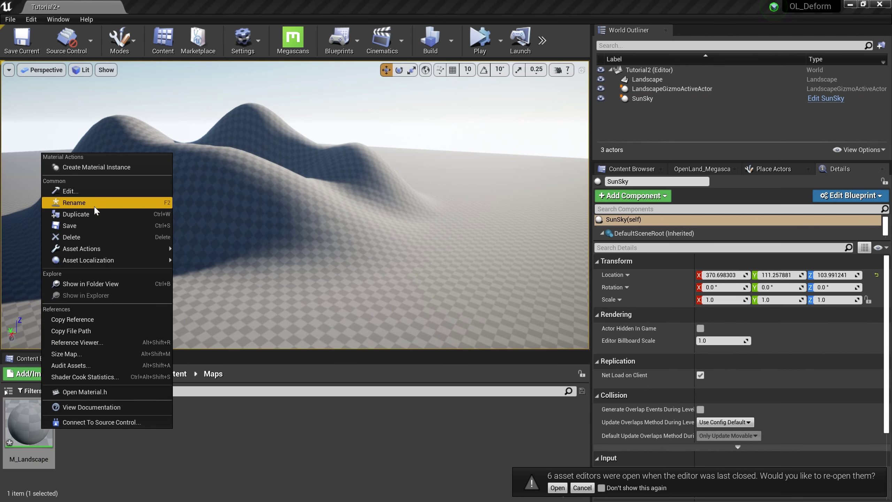
pyautogui.click(98, 167)
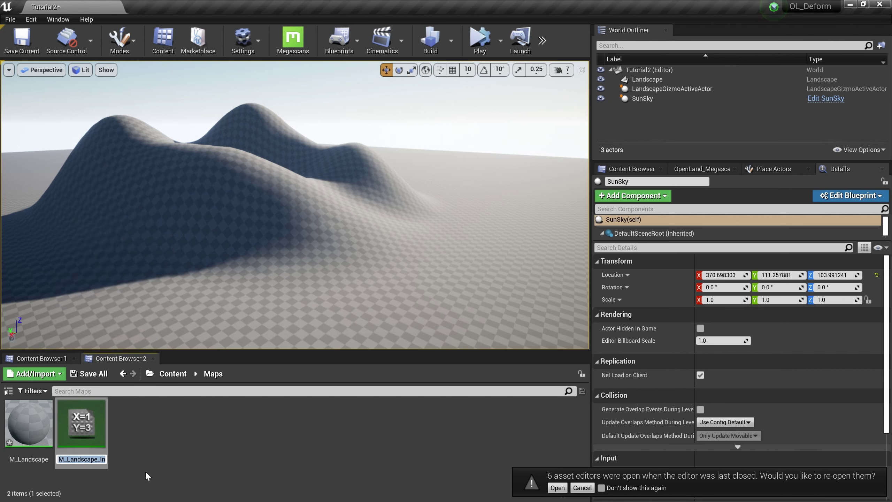
pyautogui.write('MI_Lands')
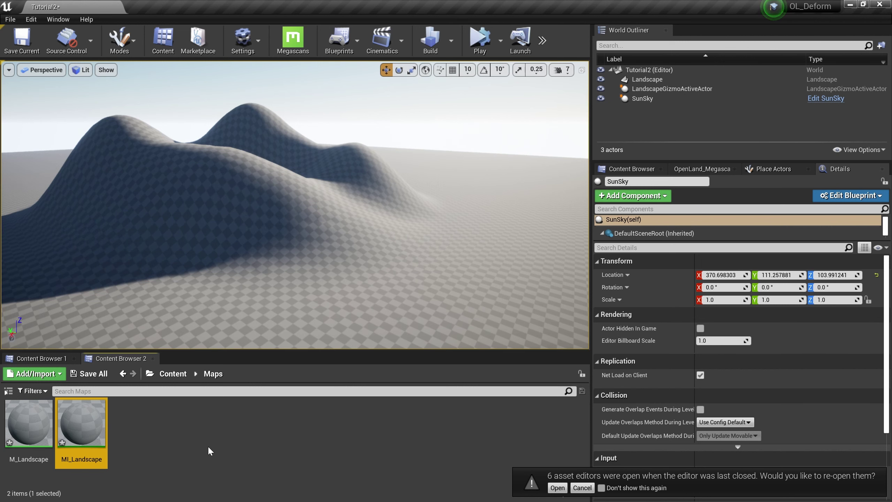
# Step: Assign MI_Landscape as the landscape's Landscape Material and save the level and all new assets
pyautogui.click(102, 433)
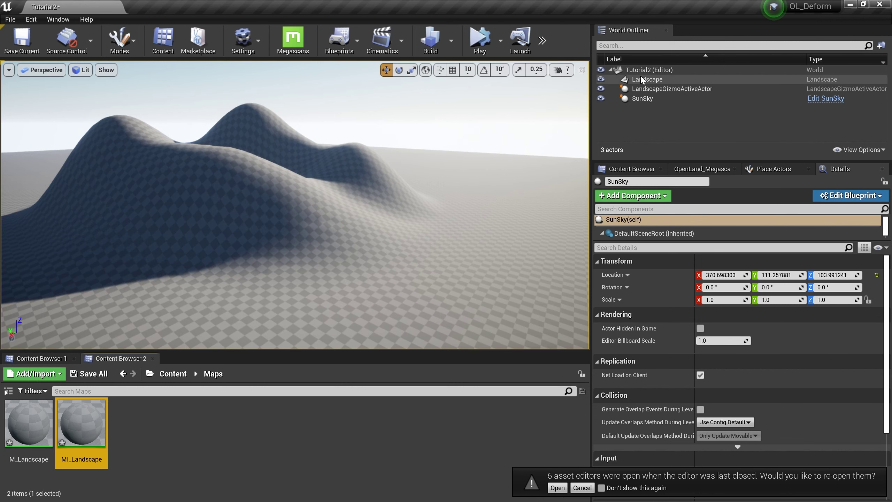
pyautogui.click(654, 81)
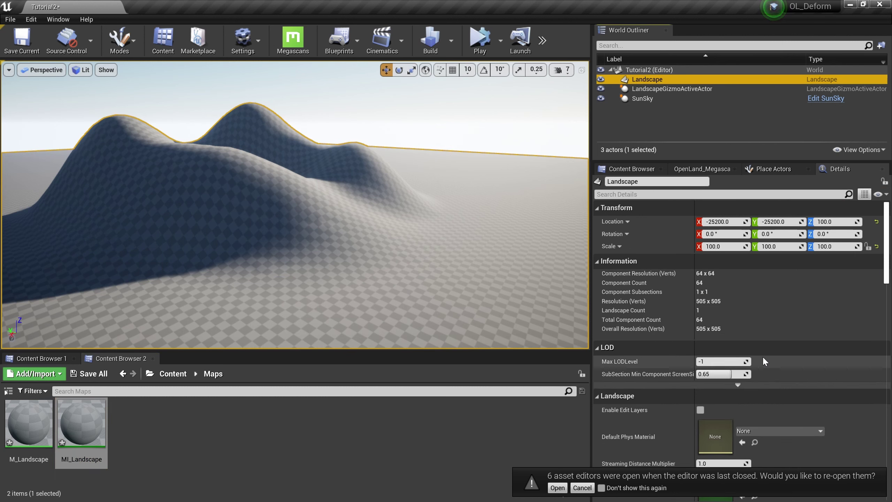
pyautogui.scroll(-5, 762, 358)
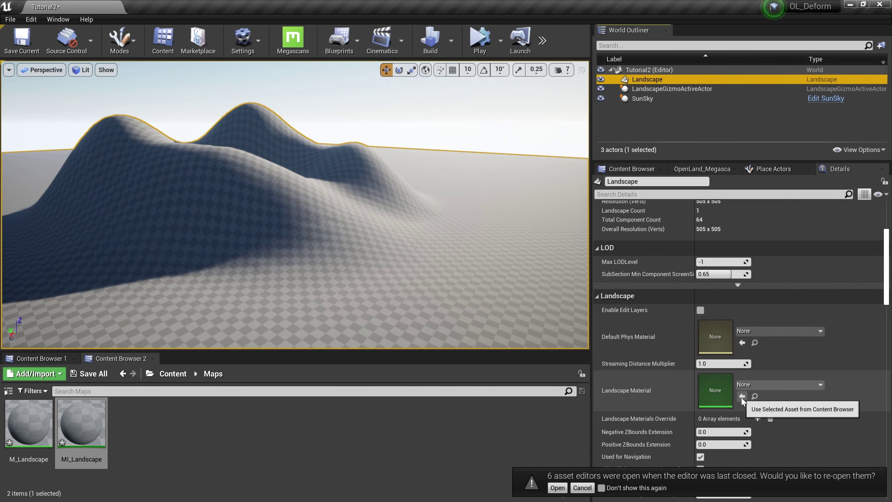
pyautogui.click(742, 396)
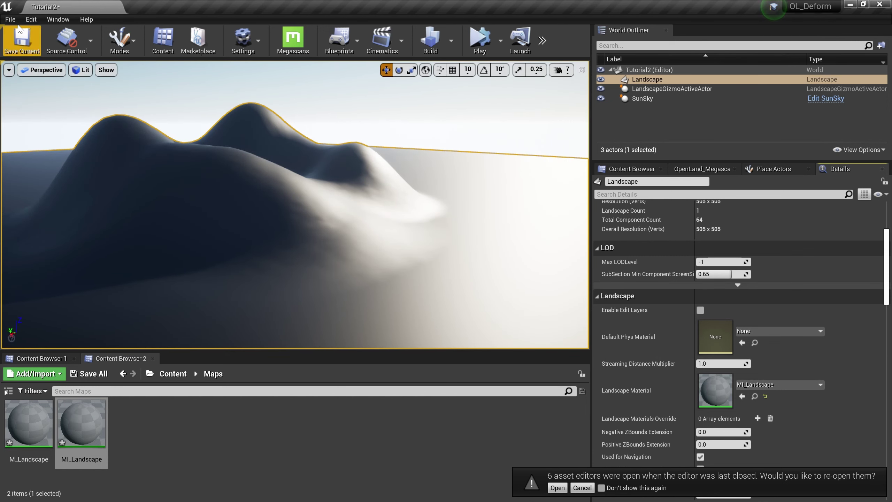
pyautogui.click(11, 19)
pyautogui.click(33, 114)
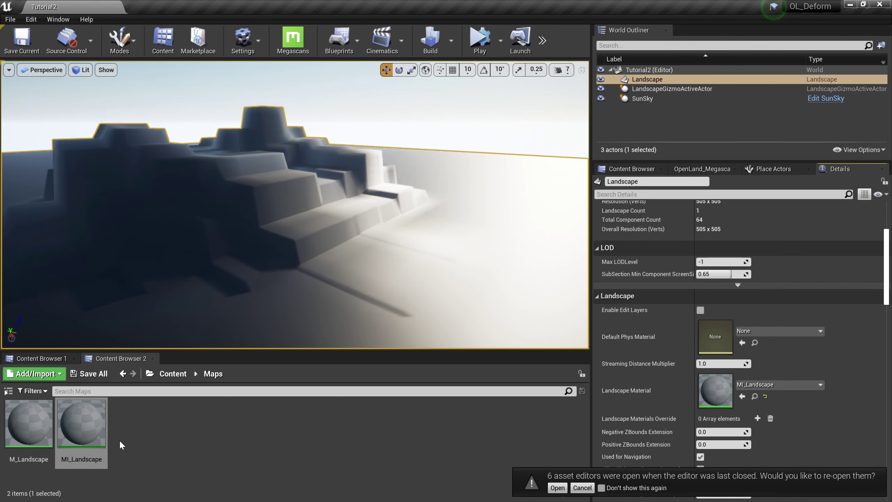
# Step: Play-test the level briefly to view the landscape with its new material, and stop the session
pyautogui.moveTo(293, 216); pyautogui.dragTo(315, 207, button='right')
pyautogui.hotkey('alt', 'p')
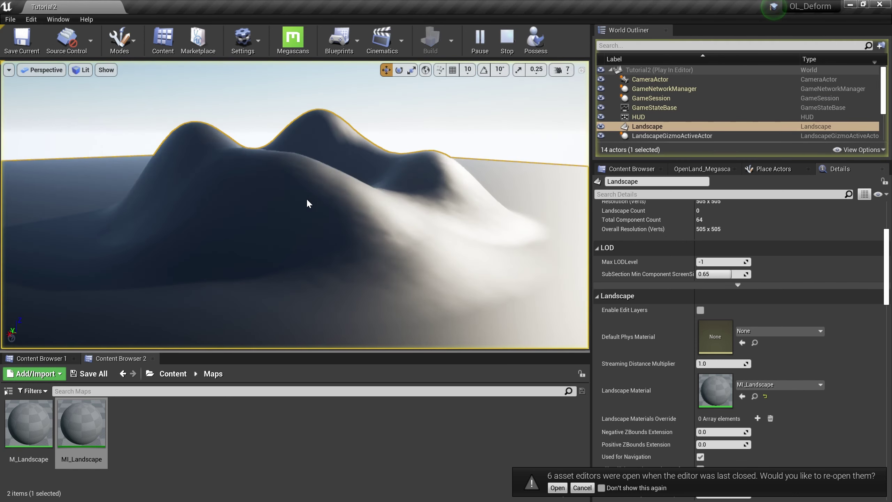
pyautogui.press('Escape')
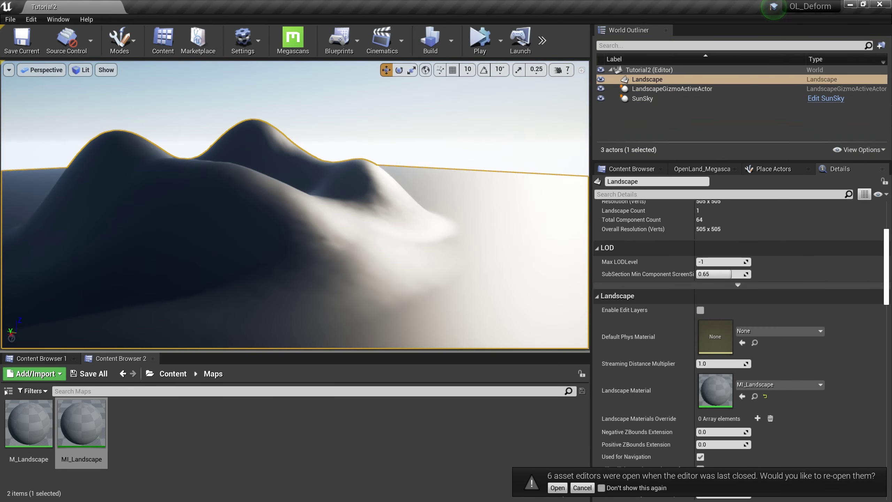
# Step: Open the M_Landscape material for editing and enable Use Material Attributes
pyautogui.doubleClick(29, 424)
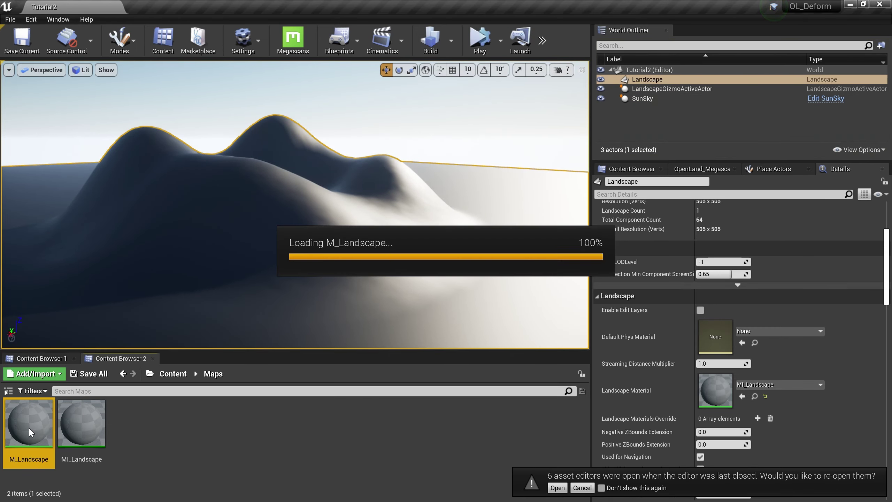
pyautogui.scroll(-5, 254, 274)
pyautogui.scroll(4, 242, 280)
pyautogui.moveTo(185, 263); pyautogui.dragTo(297, 295, button='right')
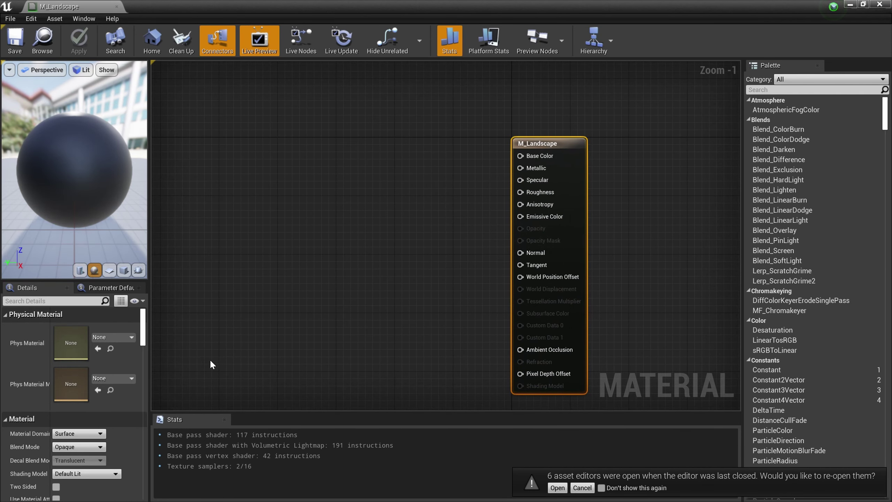
pyautogui.scroll(-1, 211, 365)
pyautogui.scroll(-3, 105, 366)
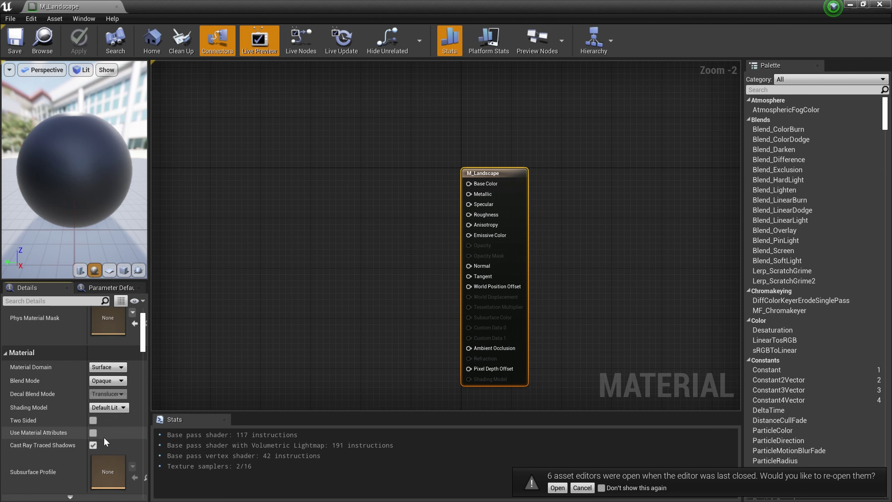
pyautogui.click(92, 433)
# Step: Add a SetMaterialAttributes node to the M_Landscape graph
pyautogui.moveTo(221, 238); pyautogui.dragTo(345, 255, button='right')
pyautogui.rightClick(296, 230)
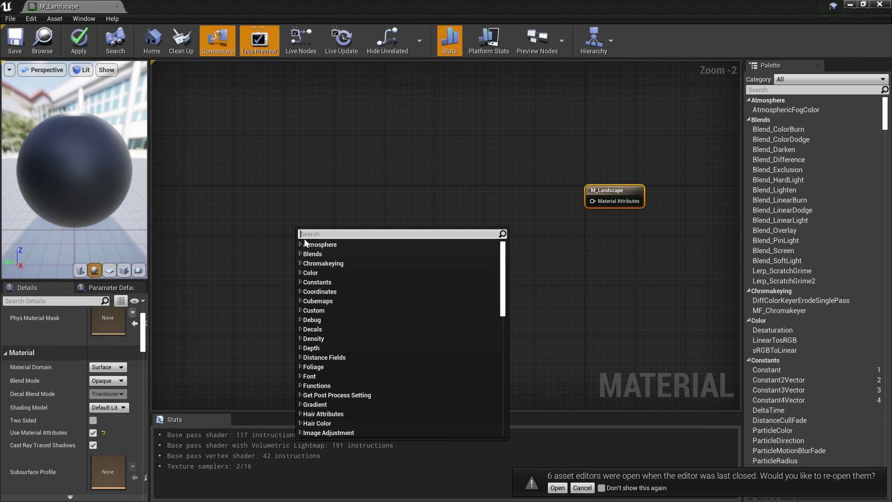
pyautogui.write('Set Mate')
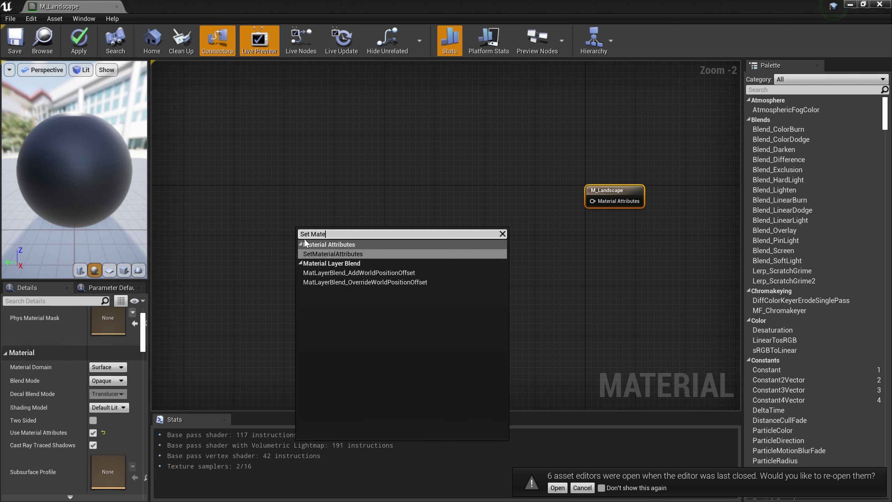
pyautogui.write('r')
pyautogui.click(314, 253)
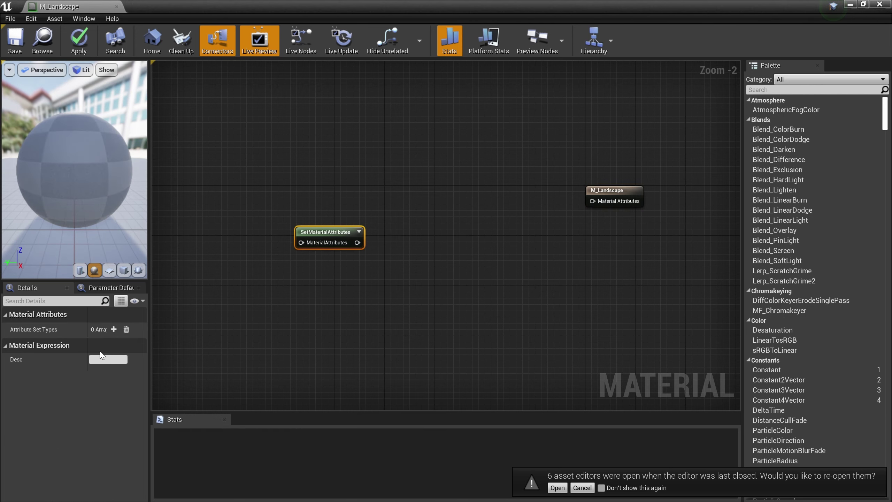
# Step: Add BaseColor, Normal, Roughness and WorldPositionOffset to the SetMaterialAttributes node's attribute set types
pyautogui.click(114, 329)
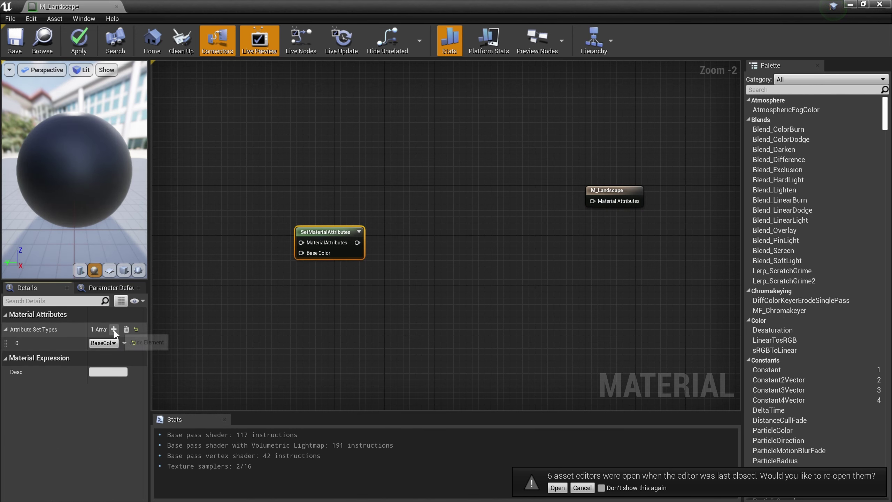
pyautogui.click(104, 355)
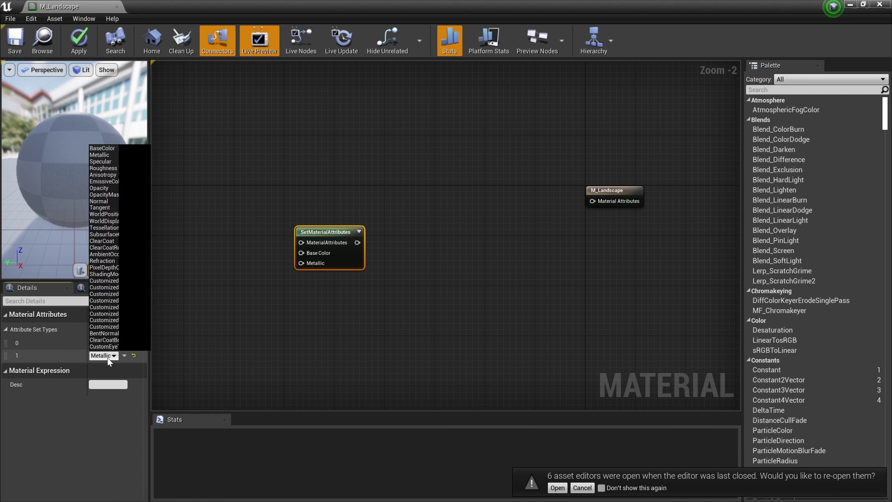
pyautogui.click(99, 201)
pyautogui.click(114, 329)
pyautogui.click(104, 368)
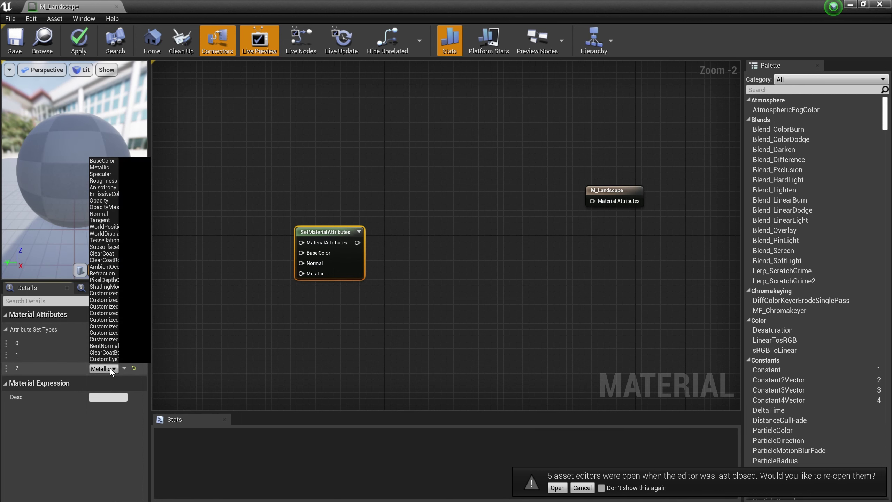
pyautogui.click(106, 180)
pyautogui.click(113, 329)
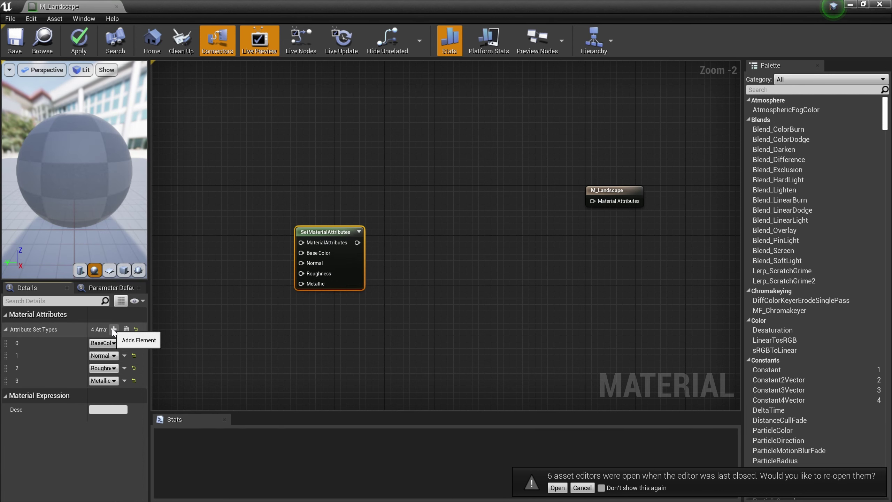
pyautogui.click(105, 381)
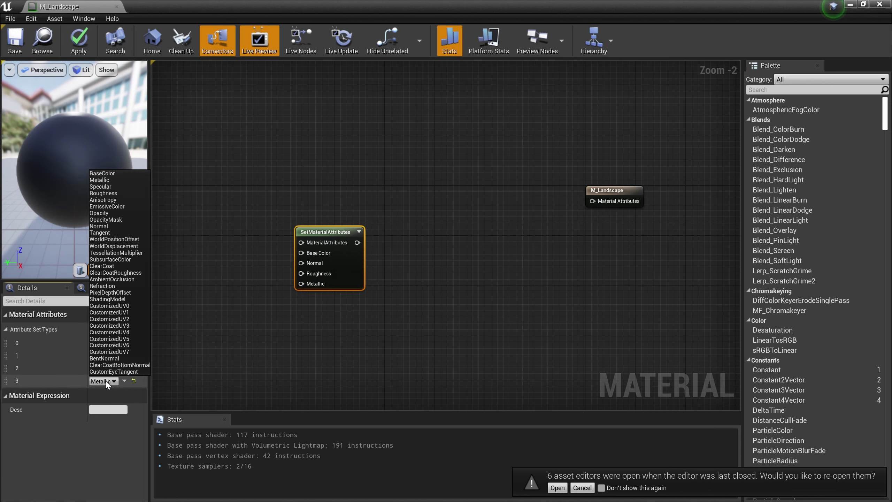
pyautogui.click(114, 239)
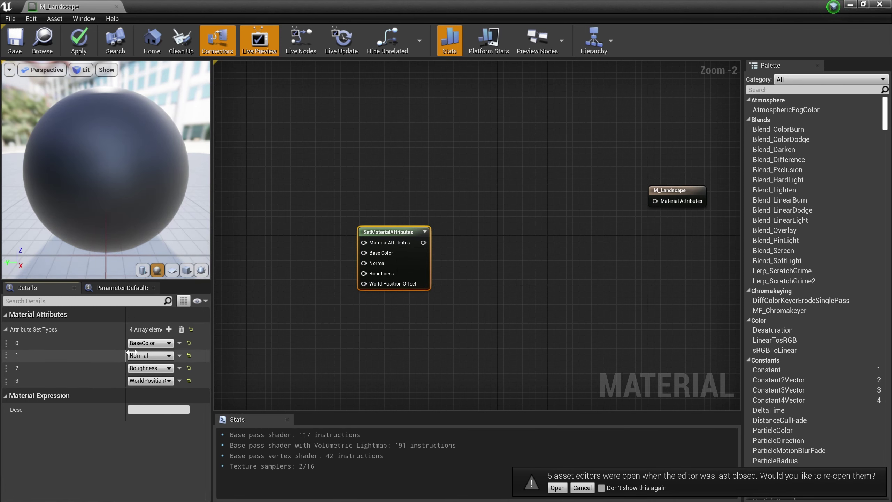
pyautogui.moveTo(127, 352); pyautogui.dragTo(80, 353)
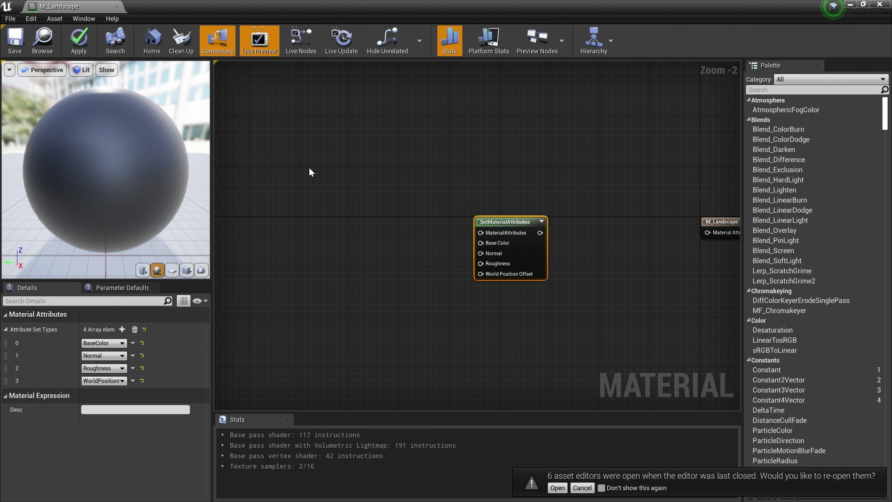
# Step: Add a Texture Sample node and connect the SetMaterialAttributes output to M_Landscape's Material Attributes
pyautogui.click(311, 172)
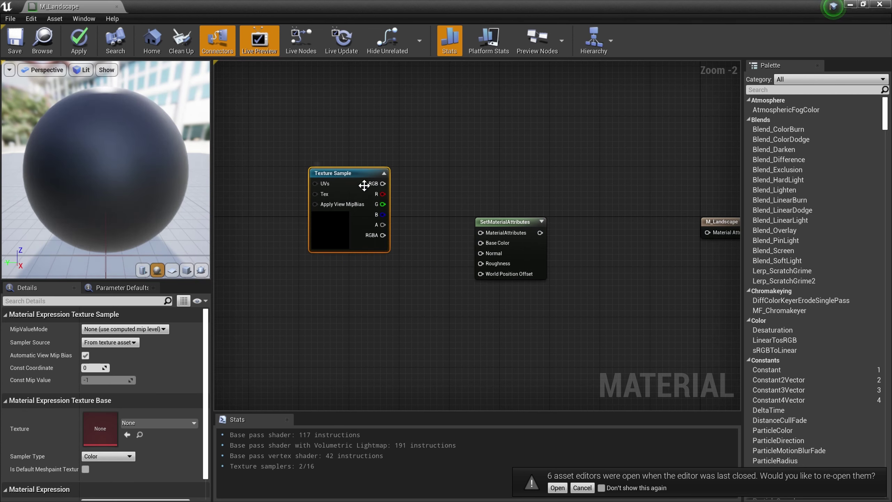
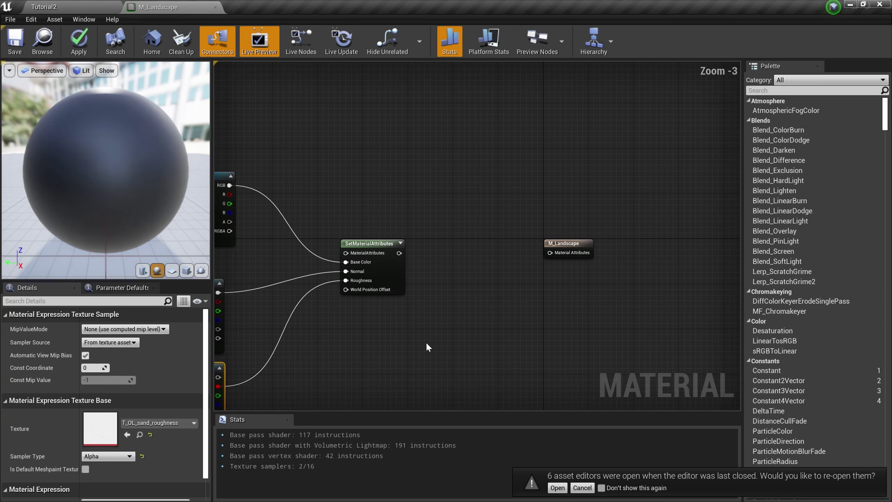
pyautogui.moveTo(399, 253); pyautogui.dragTo(550, 254)
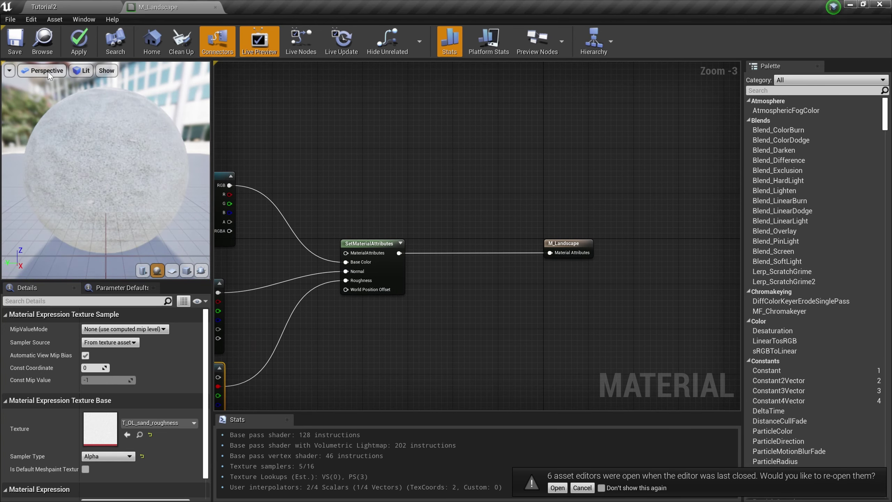
# Step: Play-test the Tutorial2 level to view the sand textures on the landscape, and stop the session
pyautogui.click(70, 7)
pyautogui.moveTo(267, 158); pyautogui.dragTo(260, 206, button='right')
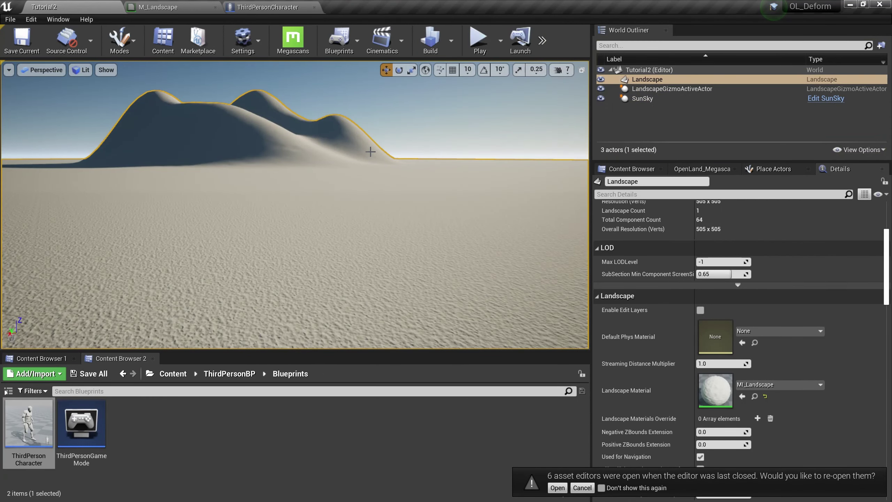
pyautogui.hotkey('alt', 'p')
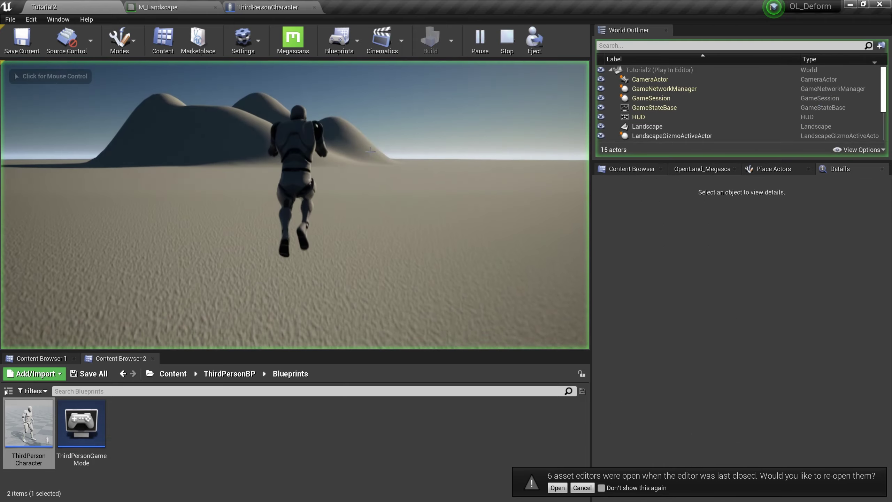
pyautogui.press('w')
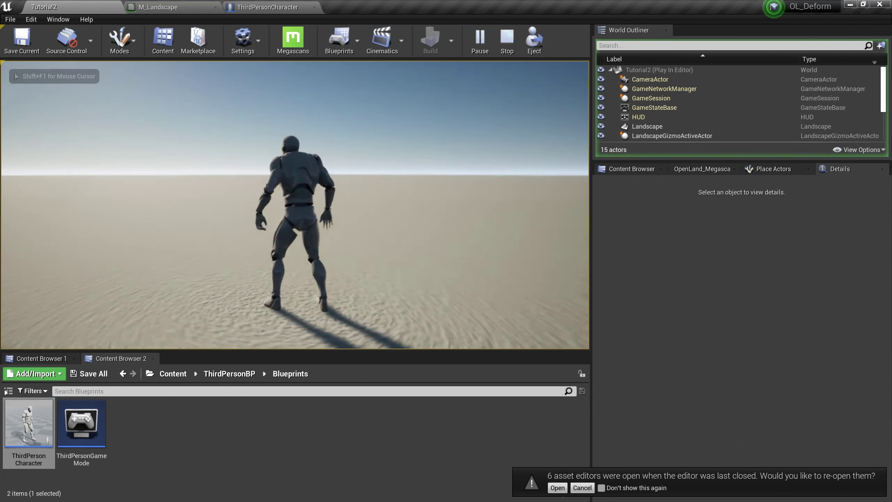
pyautogui.press('Escape')
# Step: Add an OpenLand_RVT_Prepare_Output node to the M_Landscape graph and feed its Material input from the SetMaterialAttributes output
pyautogui.click(159, 7)
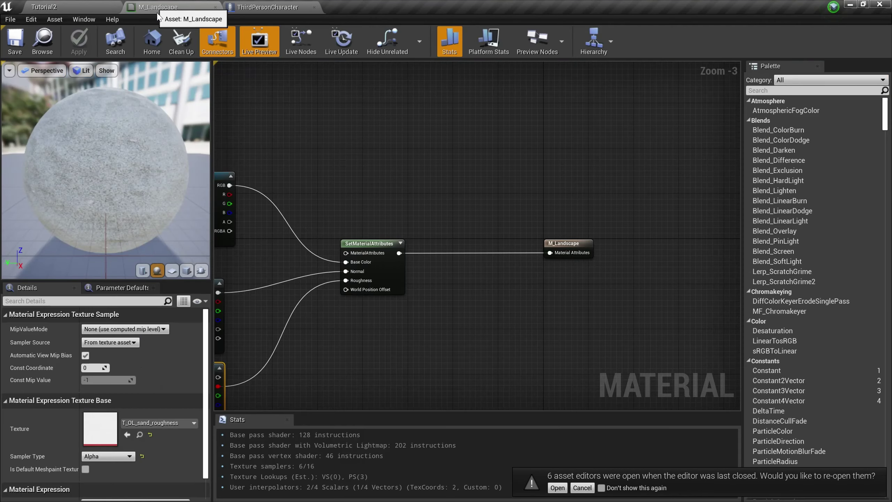
pyautogui.scroll(-2, 338, 239)
pyautogui.scroll(2, 336, 239)
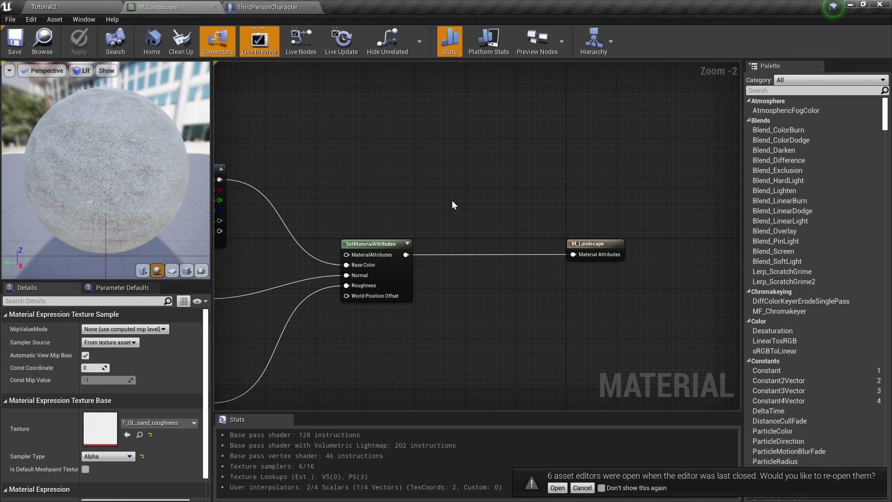
pyautogui.rightClick(393, 104)
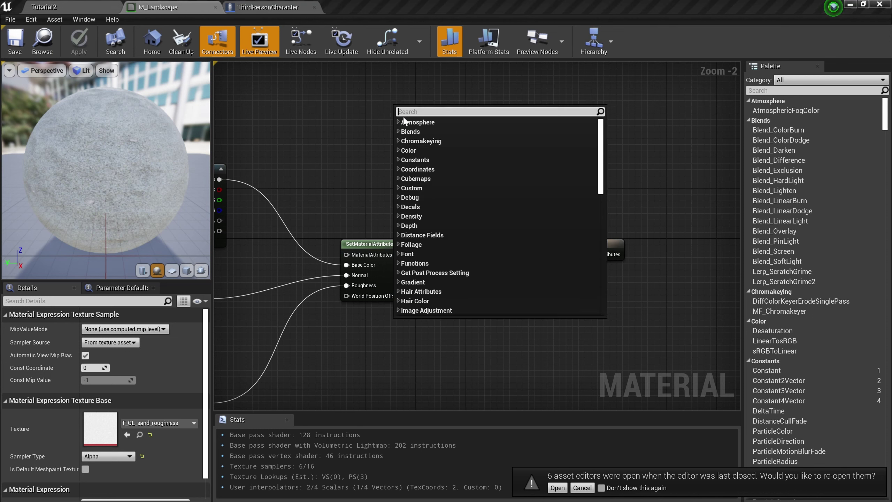
pyautogui.write('OpenLand')
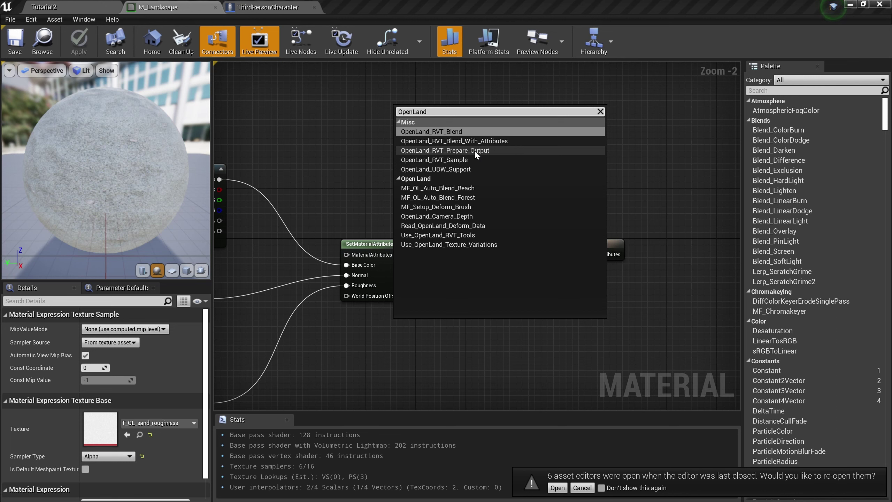
pyautogui.click(444, 150)
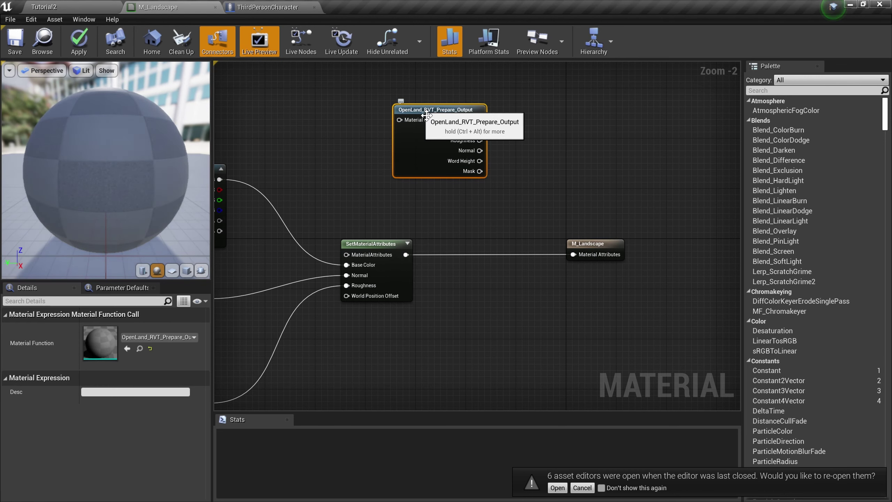
pyautogui.moveTo(423, 109); pyautogui.dragTo(465, 109)
pyautogui.moveTo(405, 255); pyautogui.dragTo(486, 106)
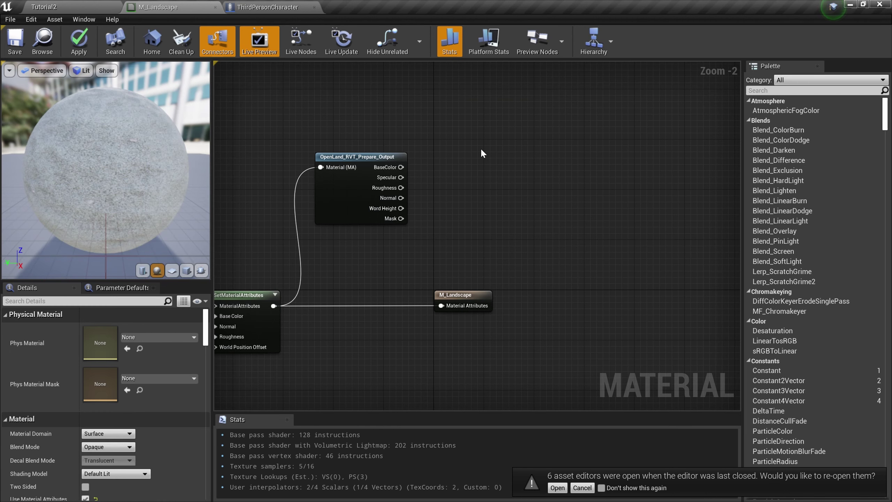
# Step: Add a Runtime Virtual Texture Output node and connect BaseColor, Specular, Roughness, Normal, WorldHeight and Mask from OpenLand_RVT_Prepare_Output
pyautogui.rightClick(481, 150)
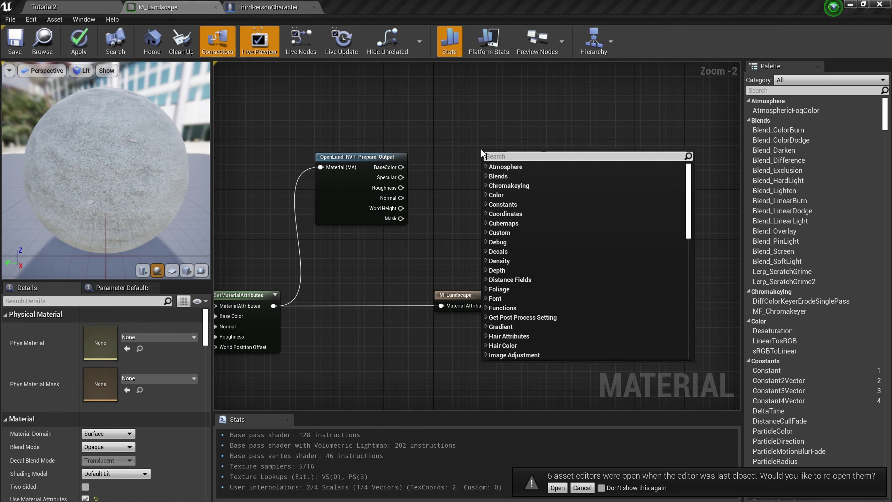
pyautogui.write('Runtim')
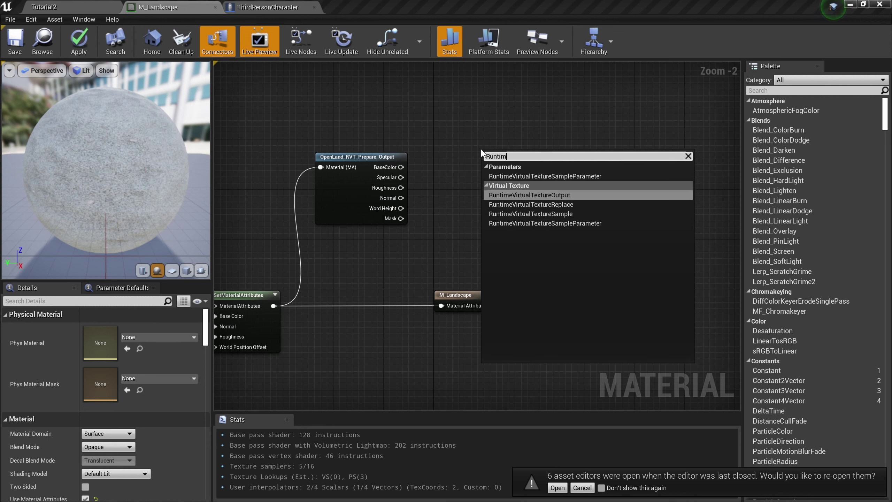
pyautogui.click(538, 195)
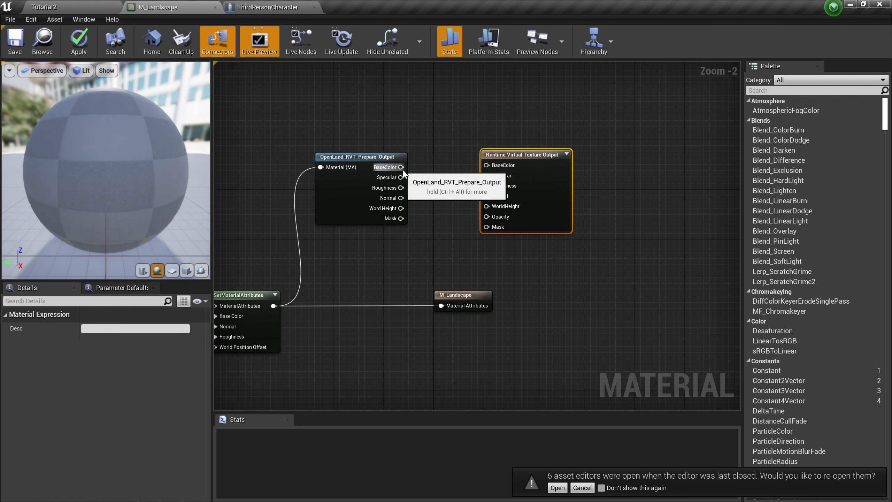
pyautogui.moveTo(489, 168); pyautogui.dragTo(487, 166)
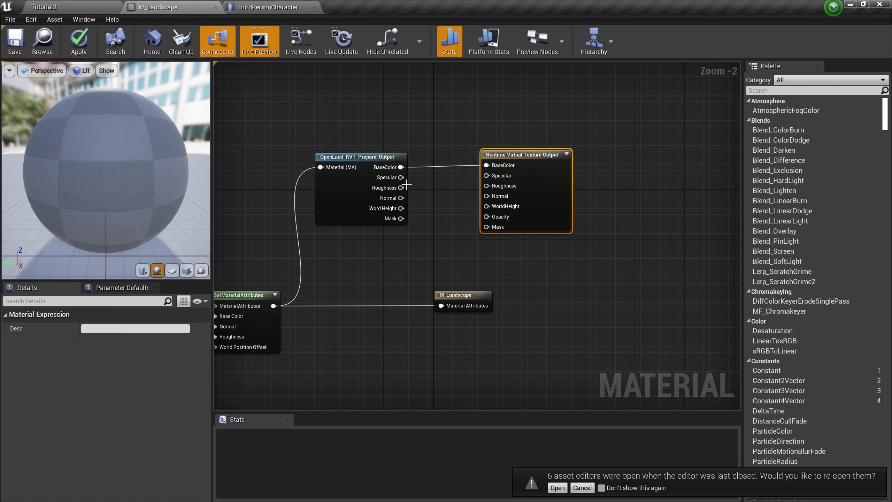
pyautogui.moveTo(401, 177); pyautogui.dragTo(483, 176)
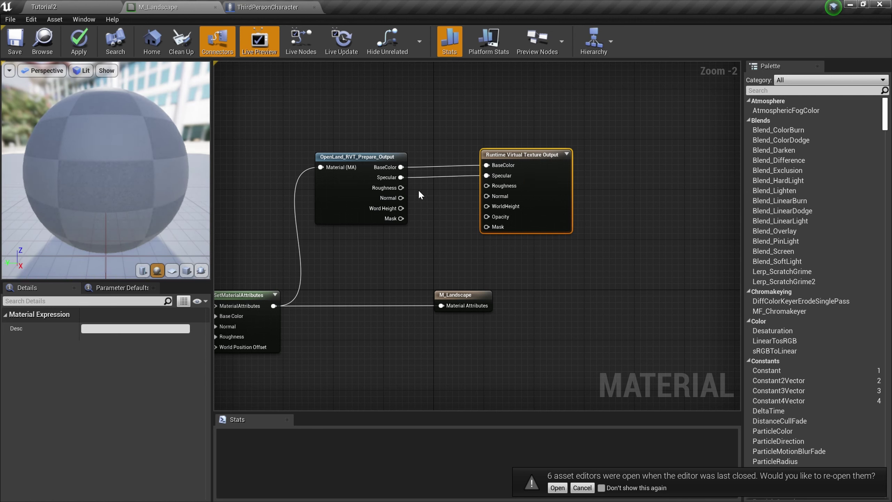
pyautogui.moveTo(401, 188); pyautogui.dragTo(486, 186)
pyautogui.moveTo(401, 198); pyautogui.dragTo(484, 202)
pyautogui.moveTo(401, 208); pyautogui.dragTo(488, 227)
# Step: Review the virtual texture connections and reposition the M_Landscape node beneath the Runtime Virtual Texture Output node
pyautogui.scroll(2, 488, 227)
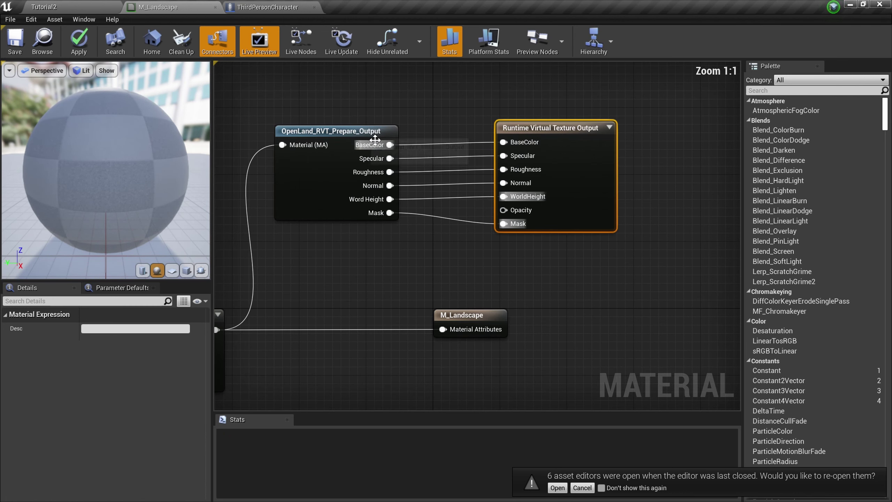
pyautogui.scroll(-5, 362, 225)
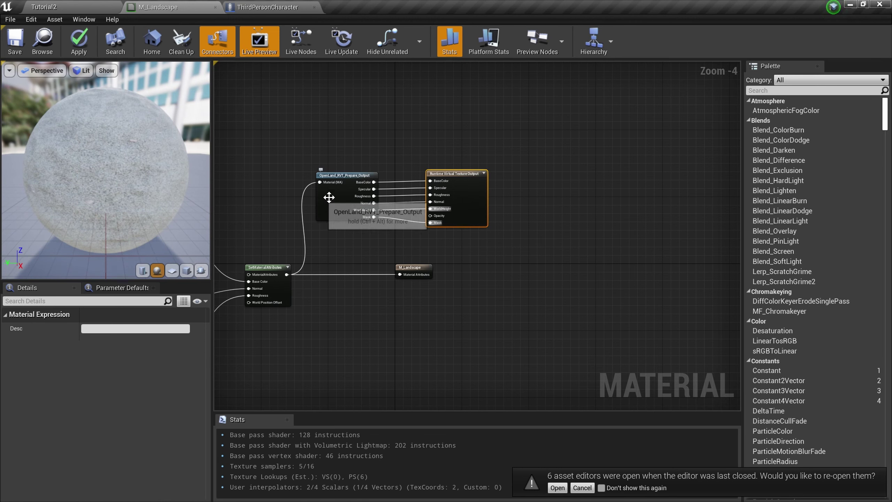
pyautogui.scroll(2, 363, 225)
pyautogui.scroll(-1, 354, 241)
pyautogui.scroll(2, 353, 240)
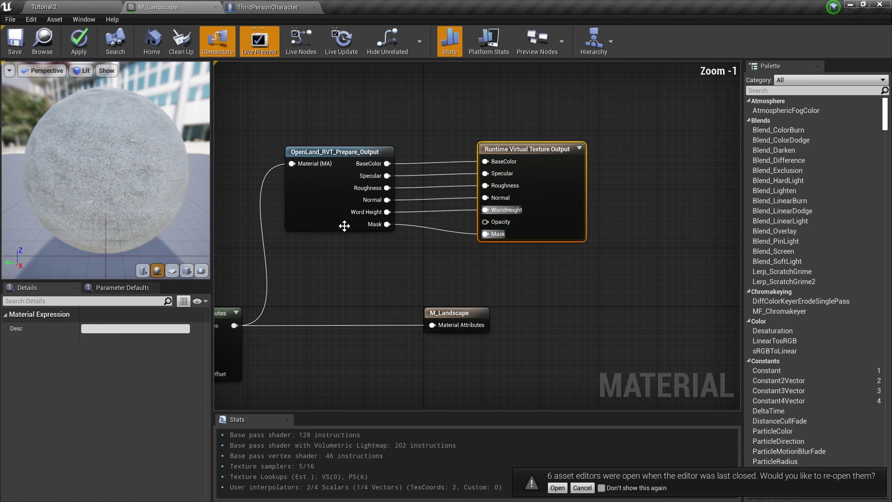
pyautogui.scroll(-4, 425, 257)
pyautogui.scroll(1, 434, 280)
pyautogui.moveTo(433, 280); pyautogui.dragTo(491, 280)
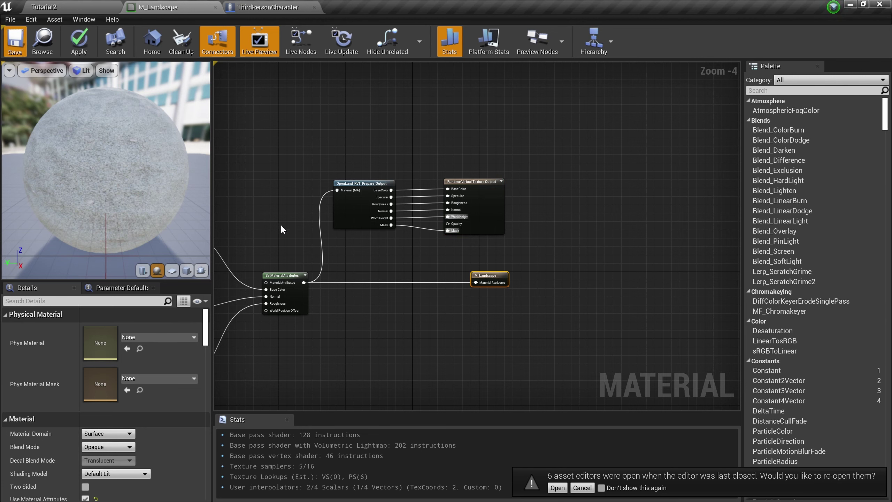
# Step: Run OpenLand_HF_Mesh_Widget from the OpenLand Widgets folder in the Tutorial2 level and add HF Mesh Support for the Landscape
pyautogui.click(60, 6)
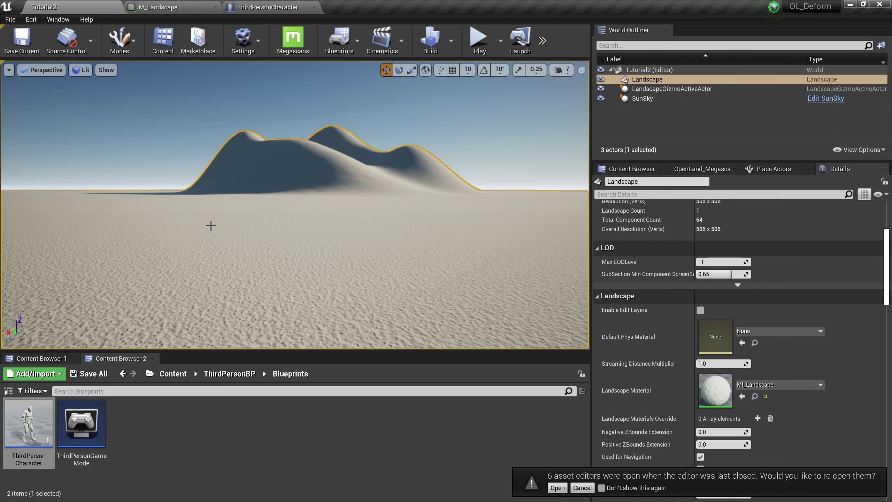
pyautogui.click(173, 374)
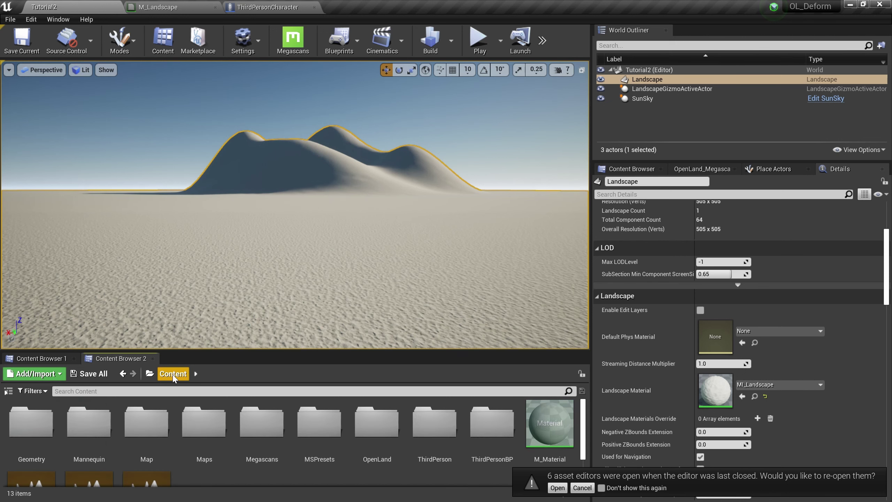
pyautogui.doubleClick(377, 422)
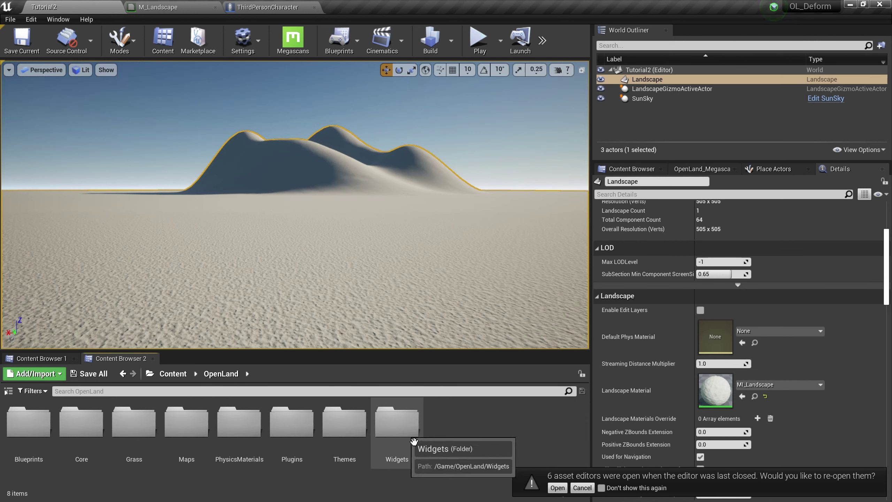
pyautogui.doubleClick(397, 424)
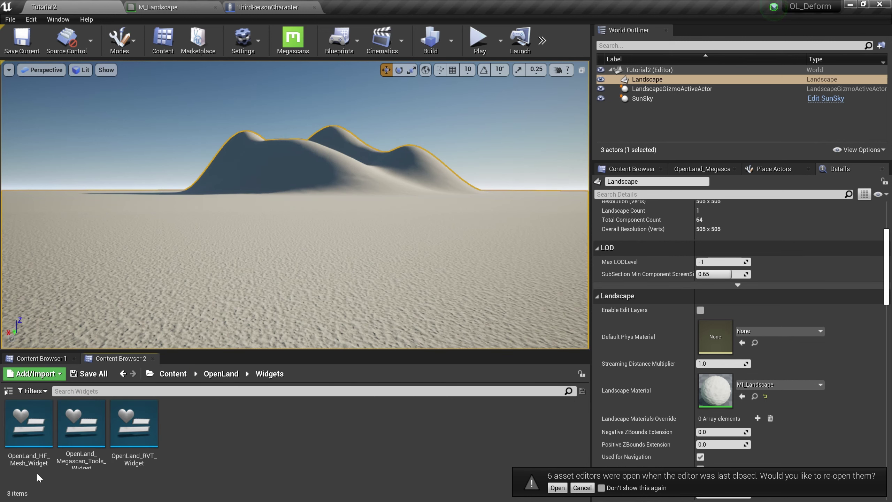
pyautogui.rightClick(26, 452)
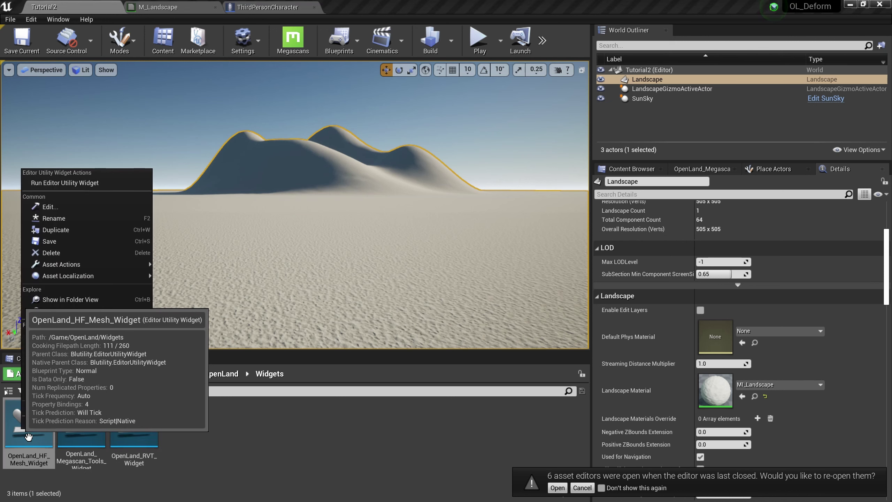
pyautogui.click(63, 181)
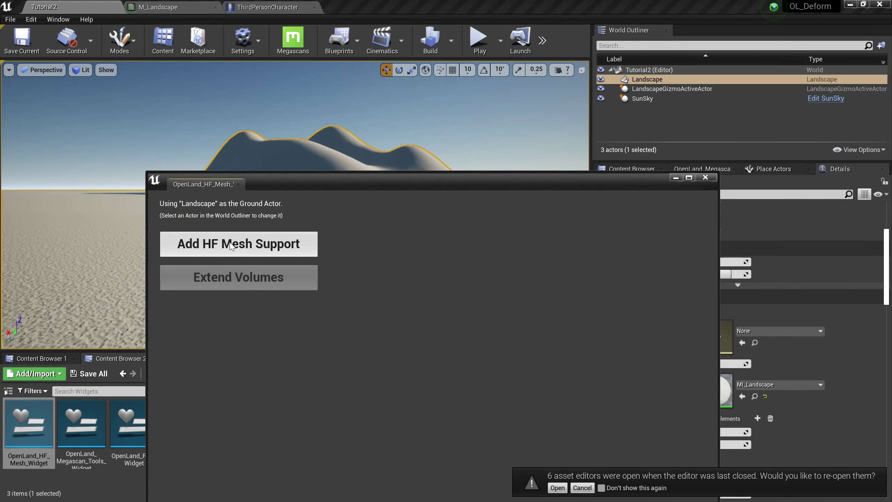
pyautogui.click(257, 244)
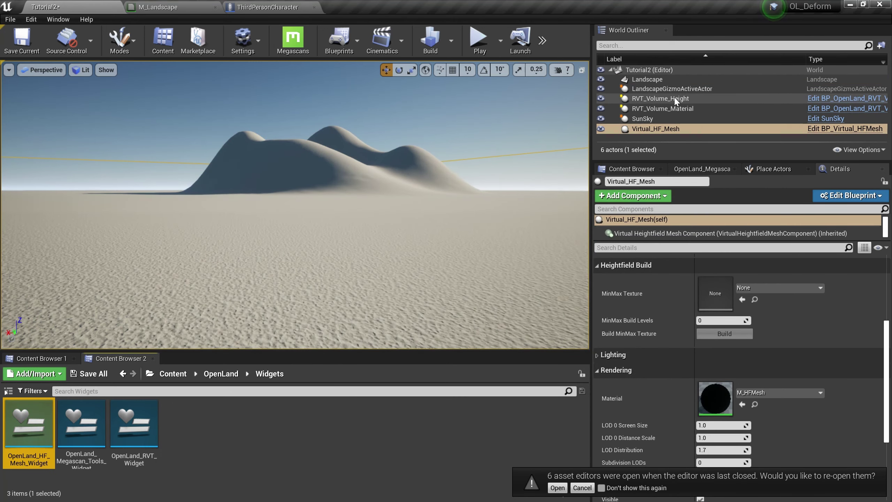
# Step: Assign the virtual texture RVT_OpenLand_Height to the RVT_Volume_Height actor and RVT_OpenLand_Material to the RVT_Volume_Material actor
pyautogui.click(654, 101)
pyautogui.scroll(3, 728, 287)
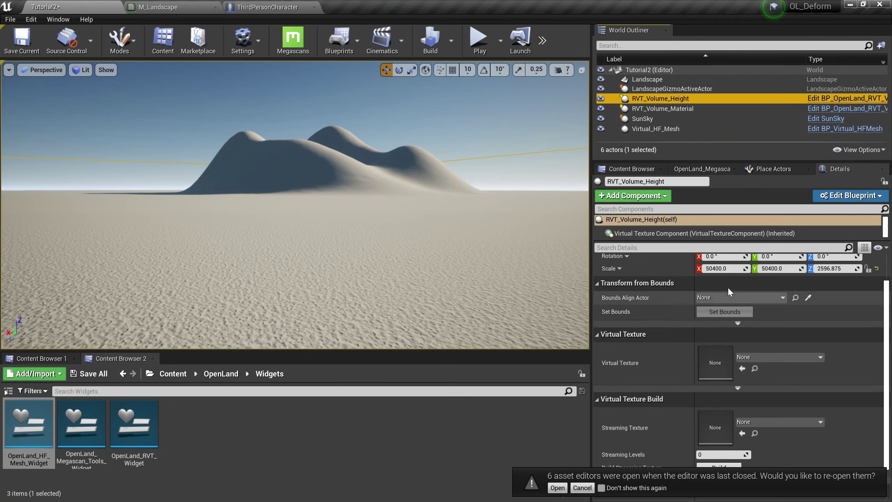
pyautogui.click(757, 387)
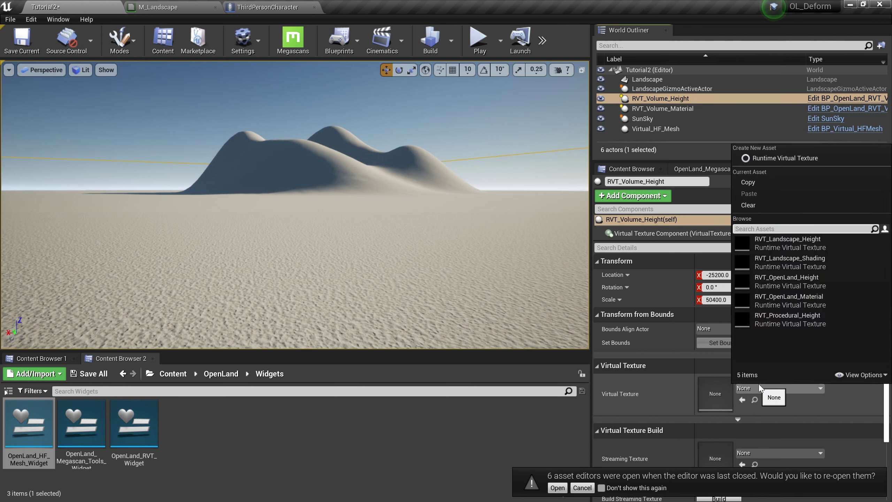
pyautogui.click(785, 281)
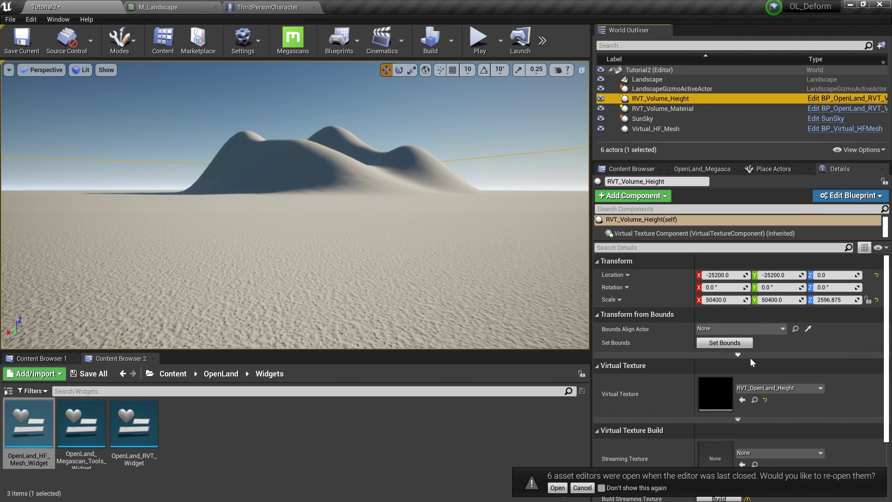
pyautogui.click(656, 110)
pyautogui.click(763, 389)
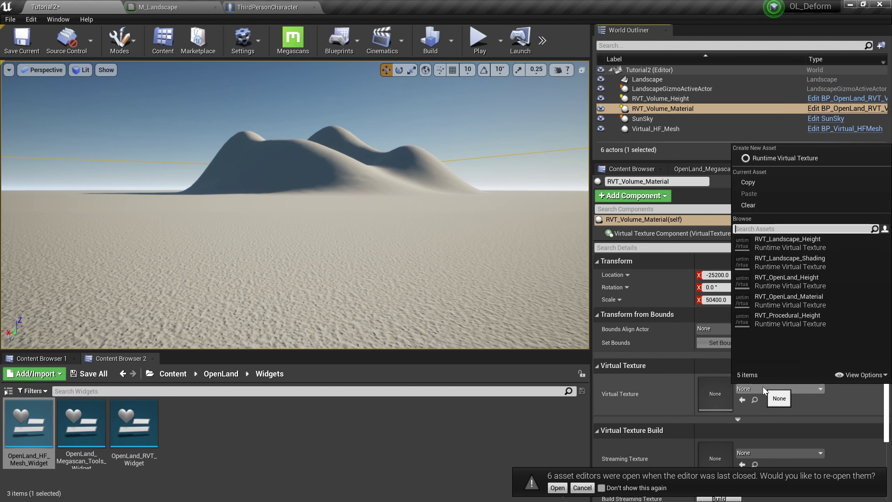
pyautogui.click(807, 301)
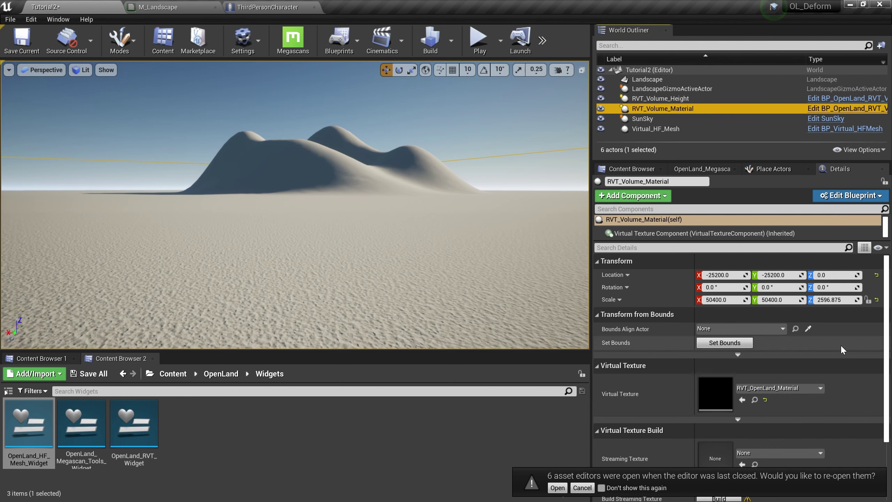
# Step: Set the Heightfield Virtual Texture of the Virtual_HF_Mesh actor to RVT_Volume_Height
pyautogui.click(654, 129)
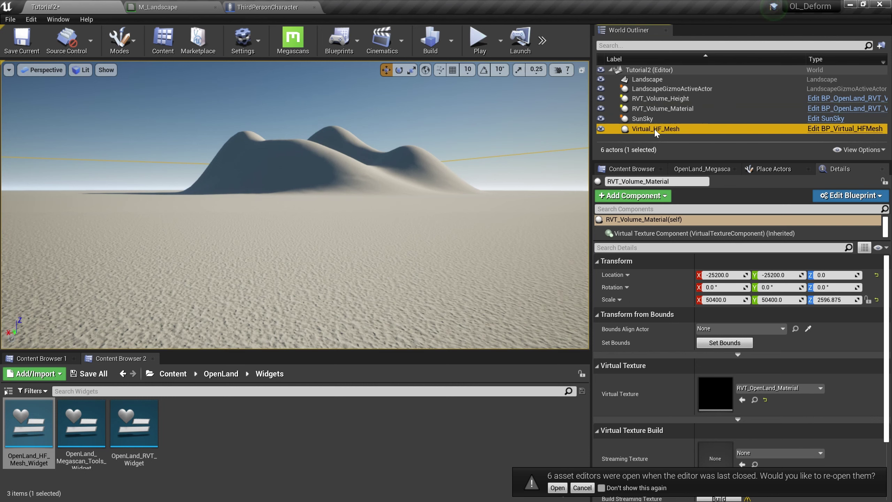
pyautogui.click(717, 330)
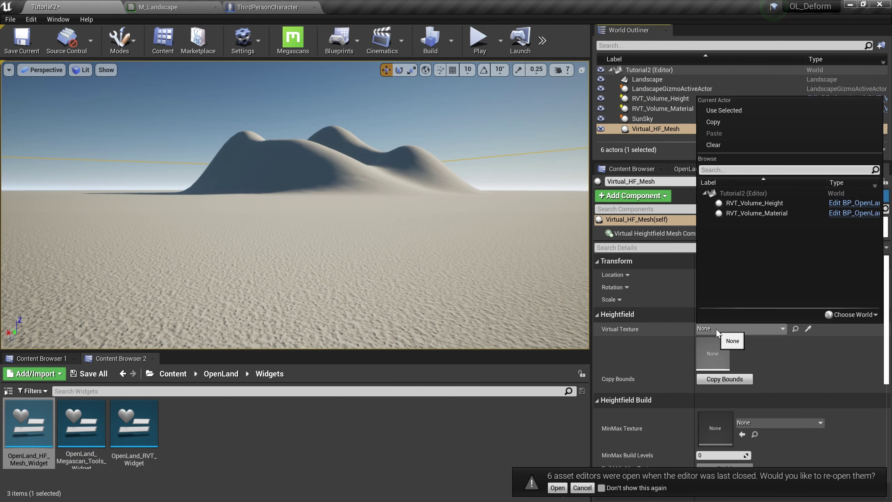
pyautogui.click(762, 204)
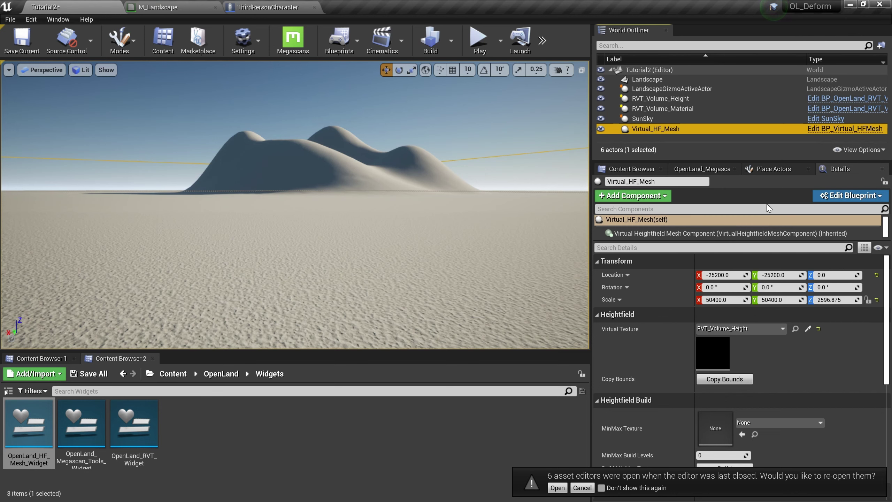
# Step: Set the Landscape actor's virtual texture option Draw in Main Pass to Never
pyautogui.click(647, 79)
pyautogui.scroll(-3, 738, 316)
pyautogui.click(703, 194)
pyautogui.write('virt')
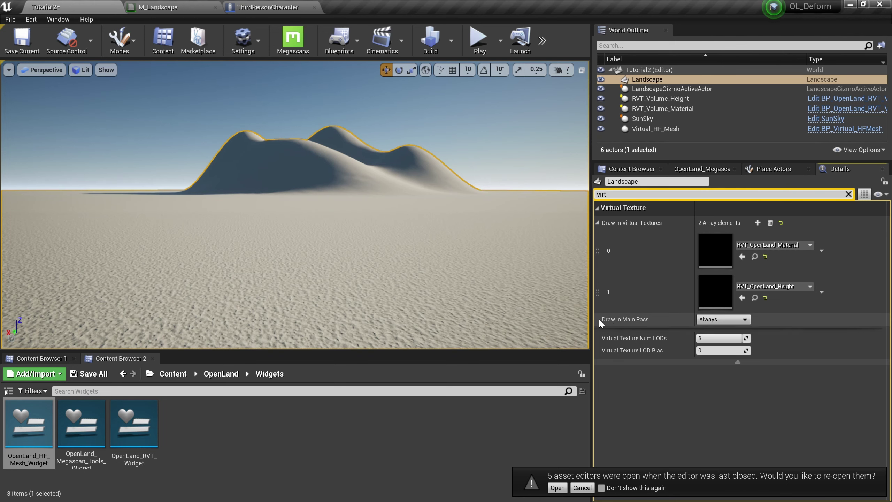
pyautogui.click(708, 320)
pyautogui.click(713, 329)
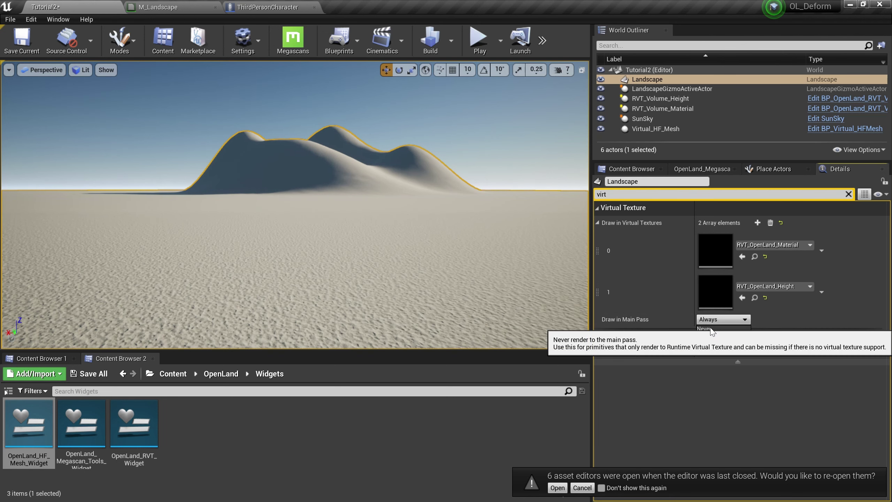
# Step: Examine the Virtual_HF_Mesh terrain in Brush Wireframe and Lit view modes and in a brief test play of the level
pyautogui.click(651, 128)
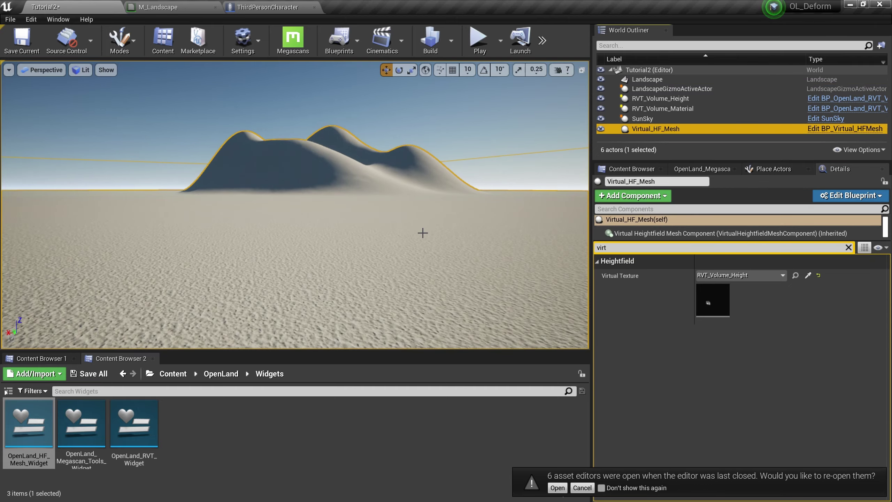
pyautogui.moveTo(423, 233); pyautogui.dragTo(390, 250, button='right')
pyautogui.click(80, 70)
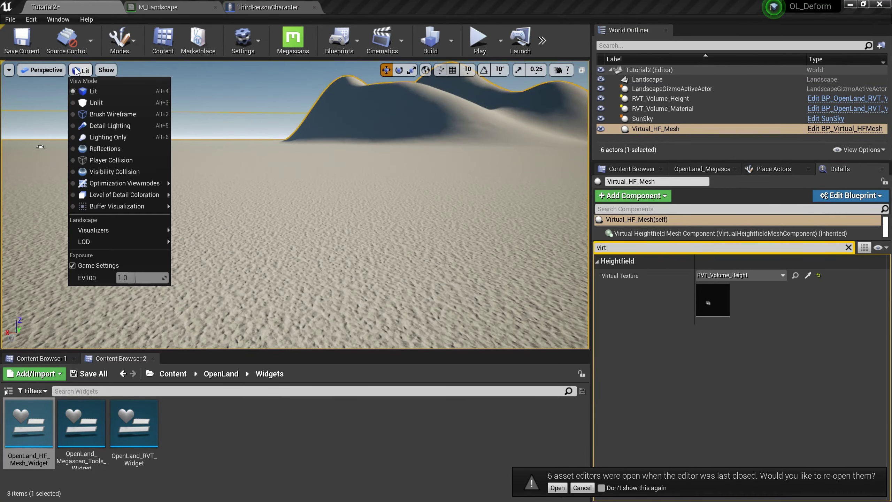
pyautogui.click(105, 112)
pyautogui.moveTo(230, 140); pyautogui.dragTo(211, 141, button='right')
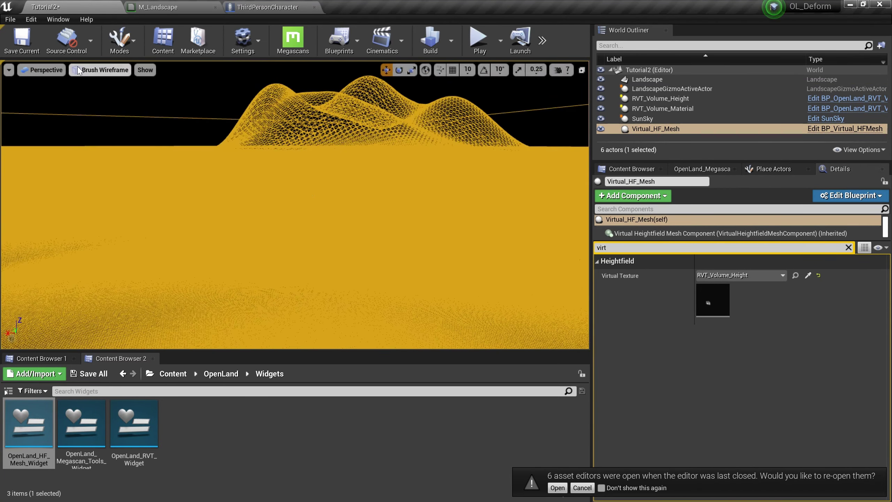
pyautogui.click(100, 70)
pyautogui.click(88, 92)
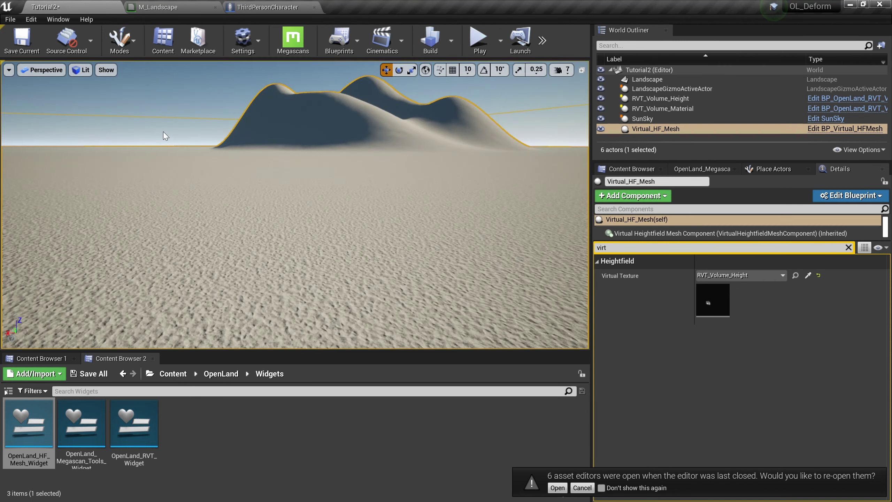
pyautogui.hotkey('alt', 'p')
pyautogui.press('Escape')
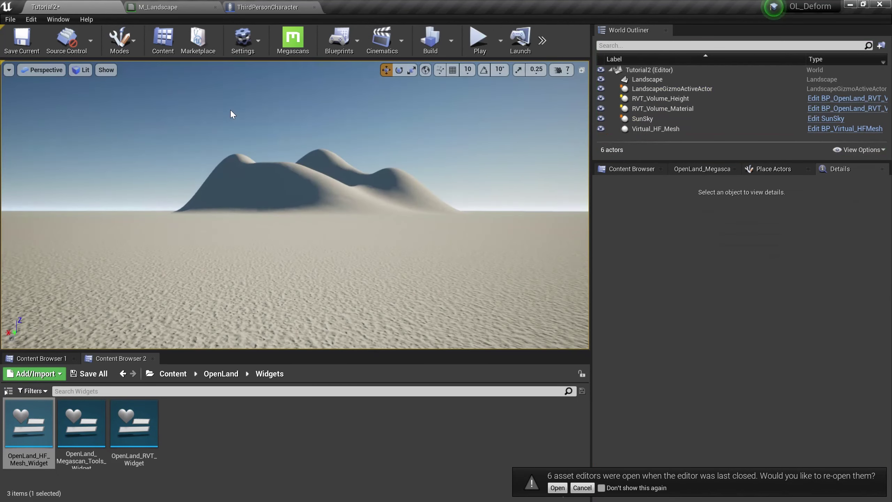
# Step: Enable Use Dynamic Material Instance on the Landscape actor
pyautogui.click(647, 80)
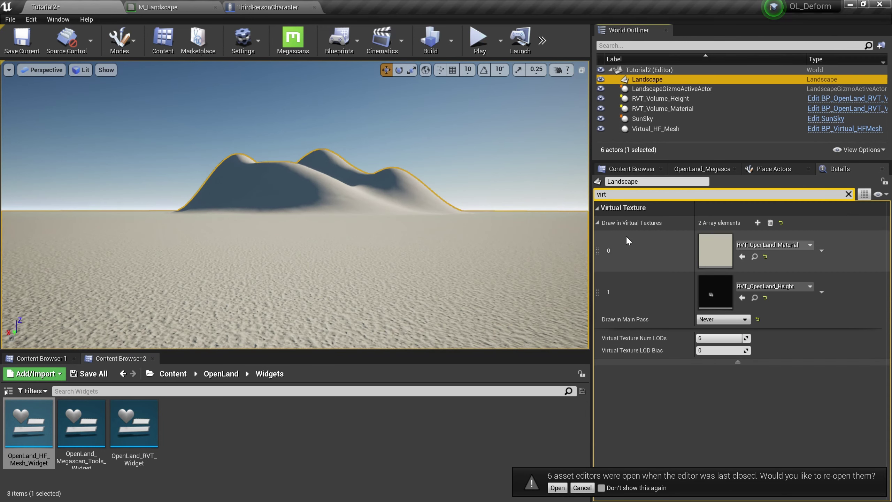
pyautogui.write('dyna')
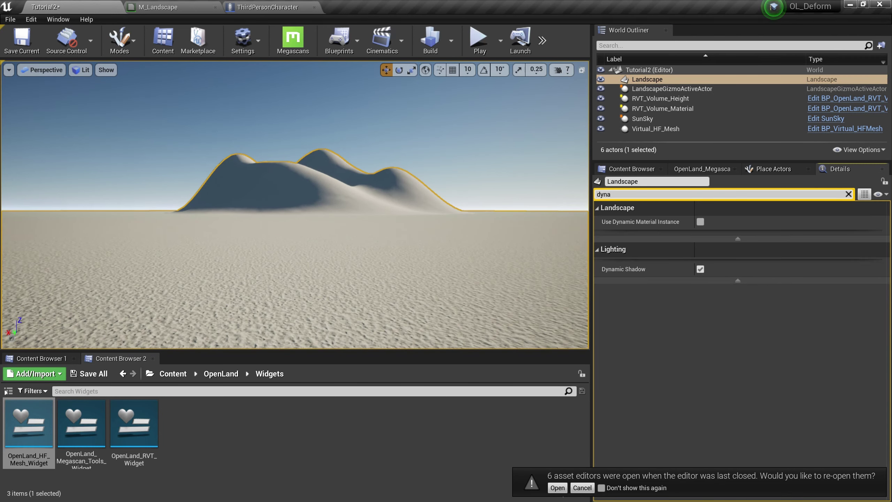
pyautogui.click(700, 222)
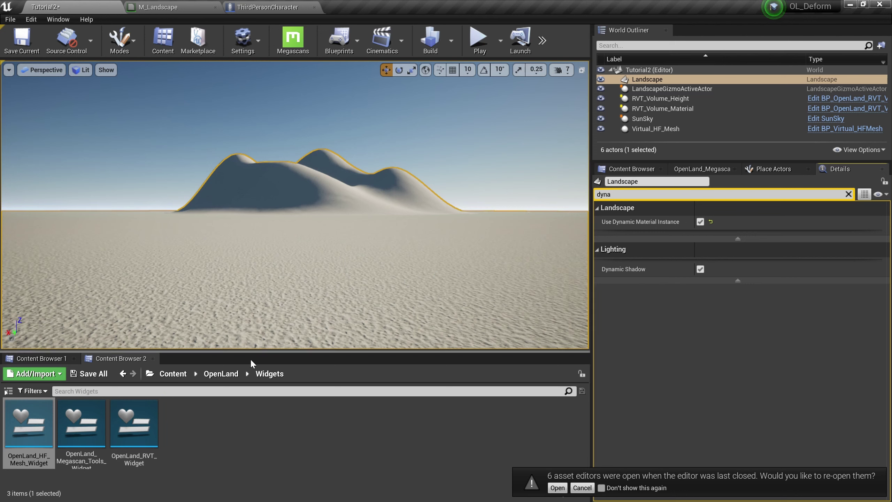
# Step: Place an OpenLand_DeformManager from the OpenLand Blueprints Deform folder on the ground in the level and show all its details
pyautogui.click(172, 374)
pyautogui.doubleClick(378, 426)
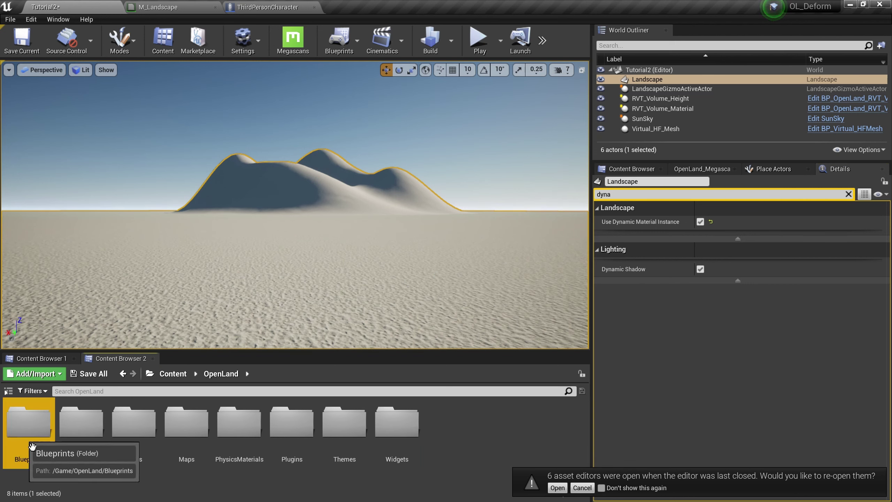
pyautogui.doubleClick(29, 424)
pyautogui.doubleClick(28, 423)
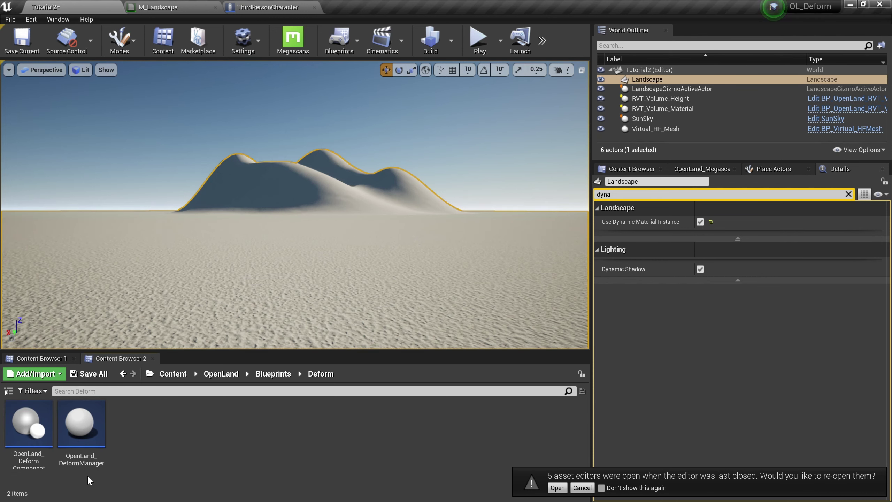
pyautogui.moveTo(82, 423); pyautogui.dragTo(192, 280)
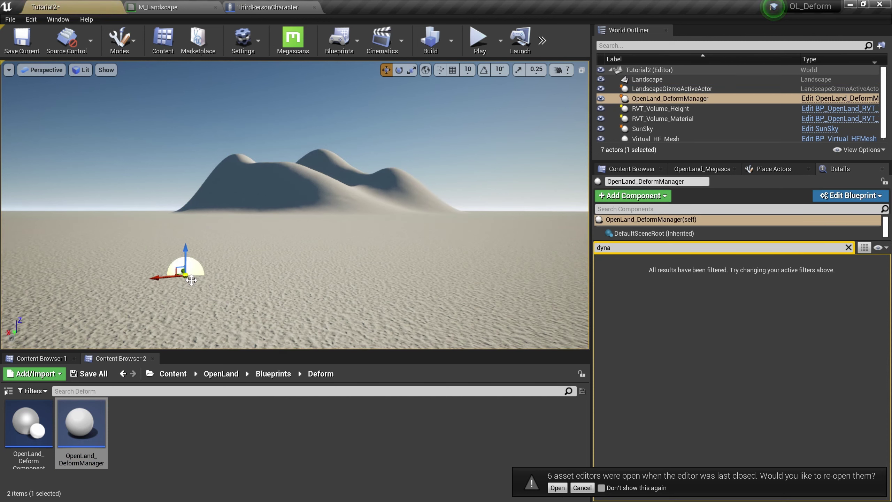
pyautogui.click(849, 248)
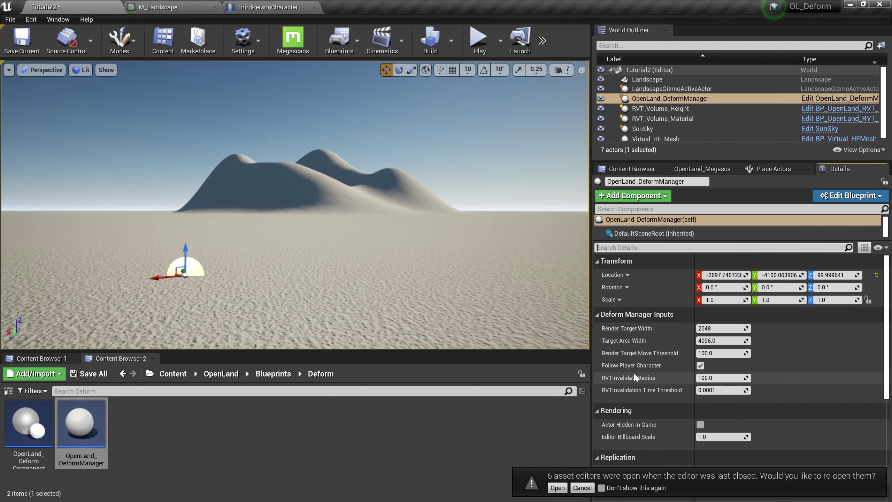
pyautogui.scroll(-2, 415, 305)
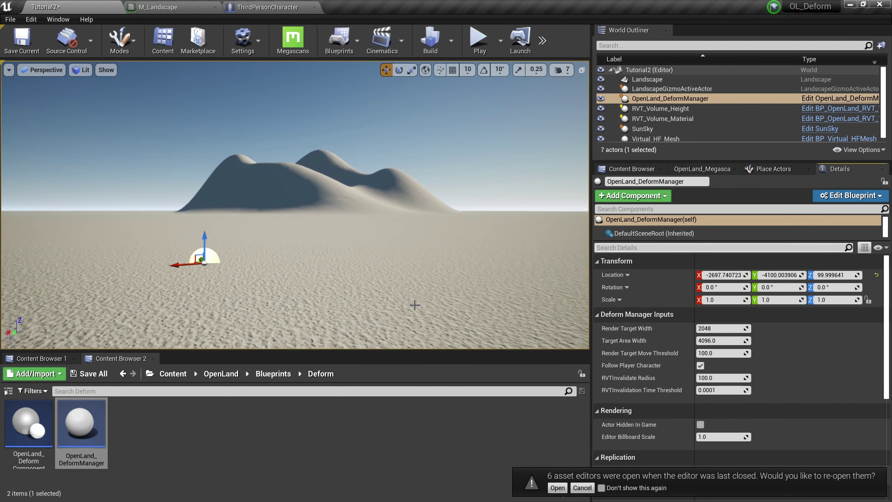
# Step: Play the level and run the character across the sand to test the landscape for deformation
pyautogui.hotkey('alt', 'p')
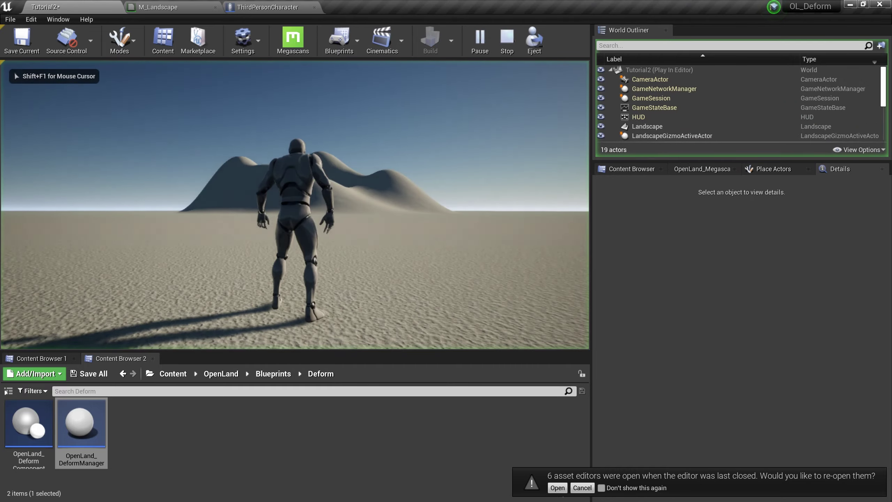
pyautogui.press('w')
pyautogui.press('w')
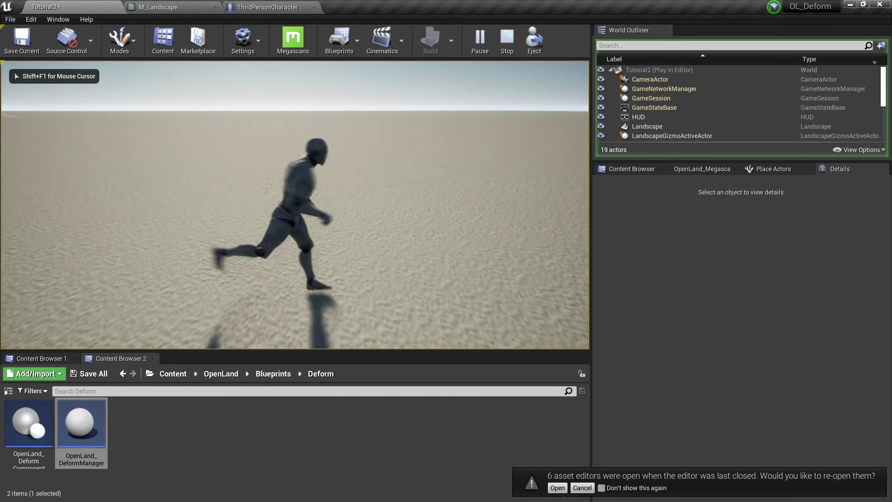
pyautogui.press('s')
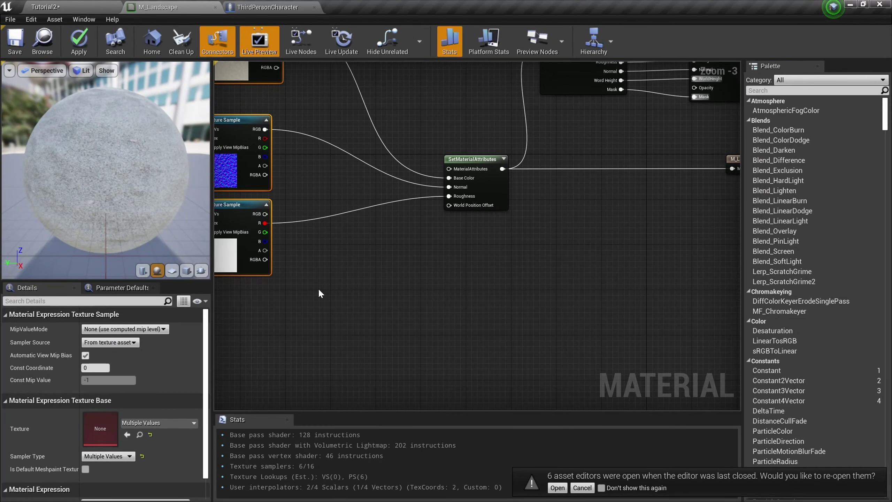
# Step: Add a Read_OpenLand_Deform_Data node to the M_Landscape graph and place it beneath the SetMaterialAttributes node
pyautogui.rightClick(311, 277)
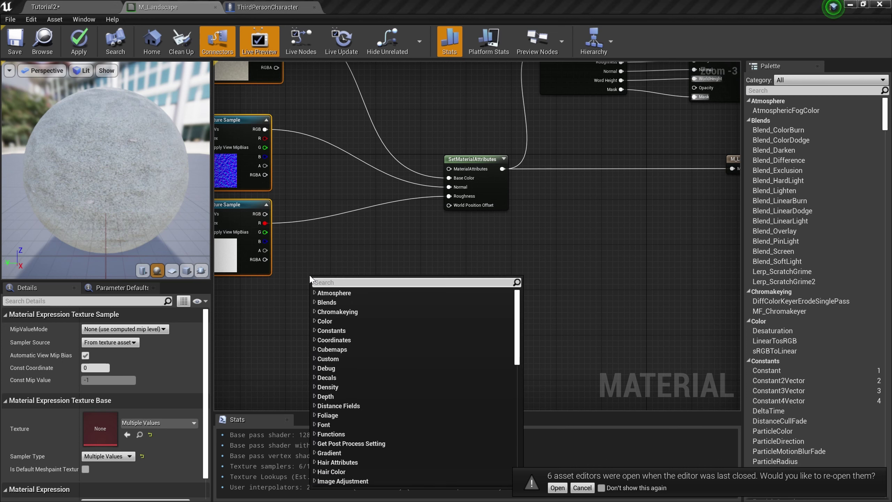
pyautogui.write('Read')
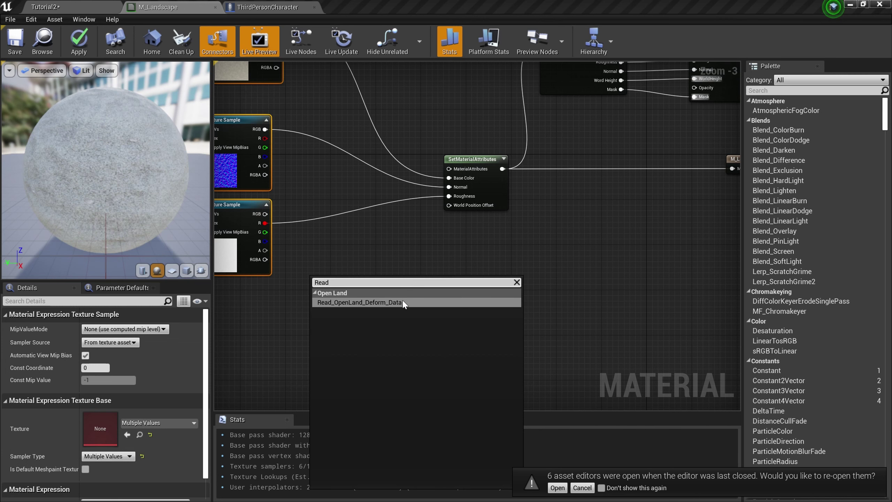
pyautogui.click(390, 303)
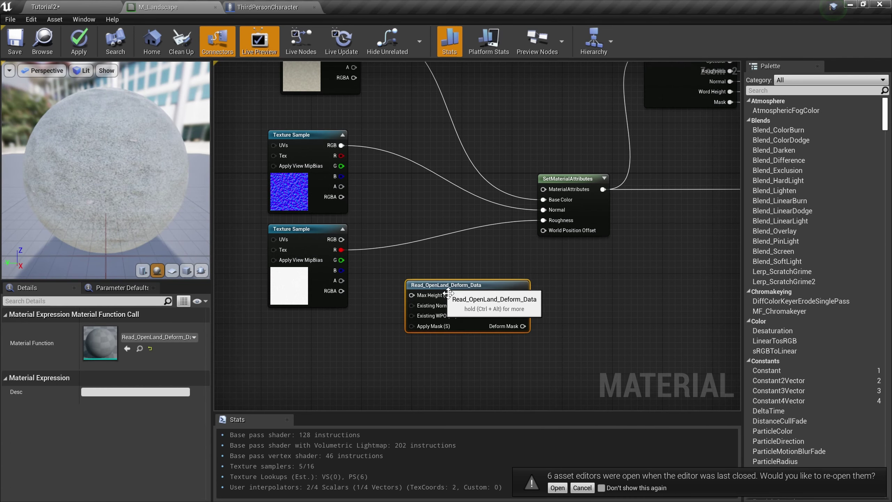
pyautogui.scroll(1, 454, 296)
pyautogui.moveTo(455, 295); pyautogui.dragTo(517, 296)
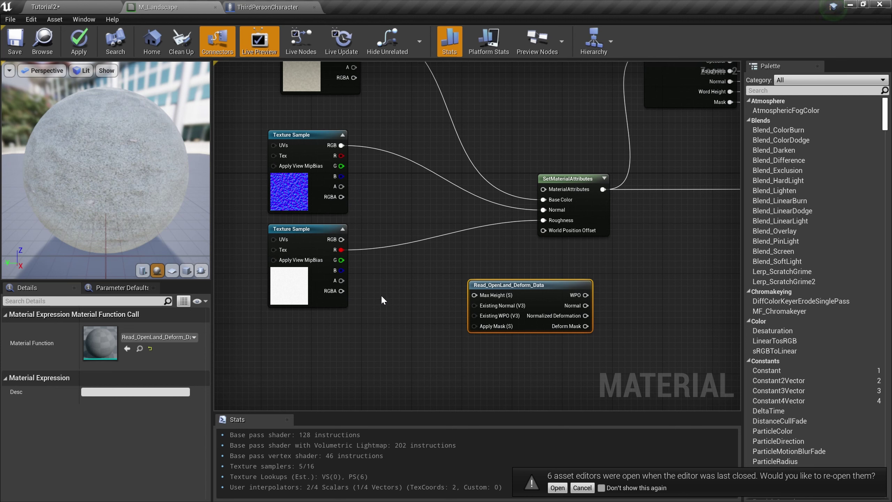
# Step: Add a scalar parameter named Max Height beside the Read_OpenLand_Deform_Data node
pyautogui.rightClick(382, 298)
pyautogui.write('Sc')
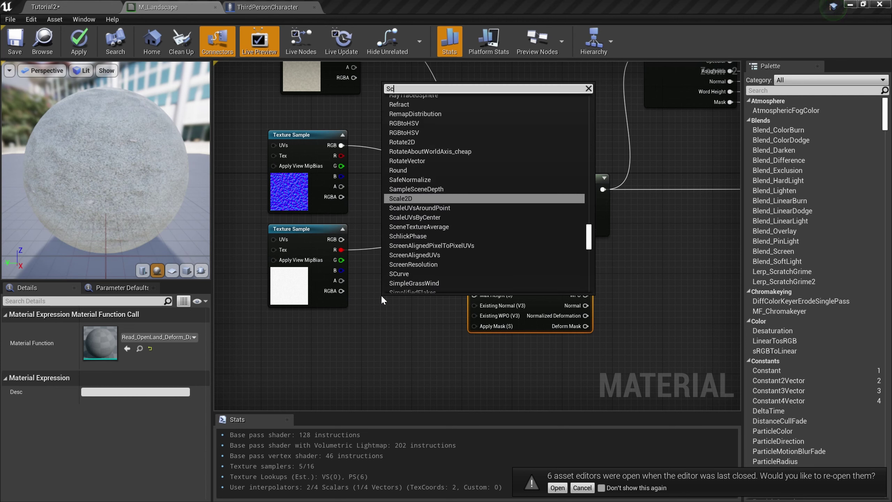
pyautogui.write('alar')
pyautogui.click(414, 142)
pyautogui.write('Max')
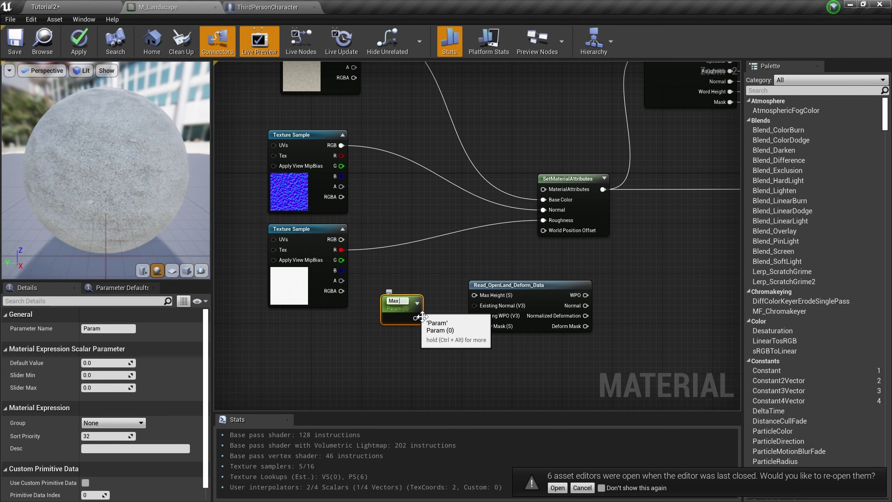
pyautogui.write(' Height')
pyautogui.press('Return')
# Step: Set the Max Height parameter's default value to 25 and connect it to the Max Height input of Read_OpenLand_Deform_Data
pyautogui.click(88, 363)
pyautogui.write('2')
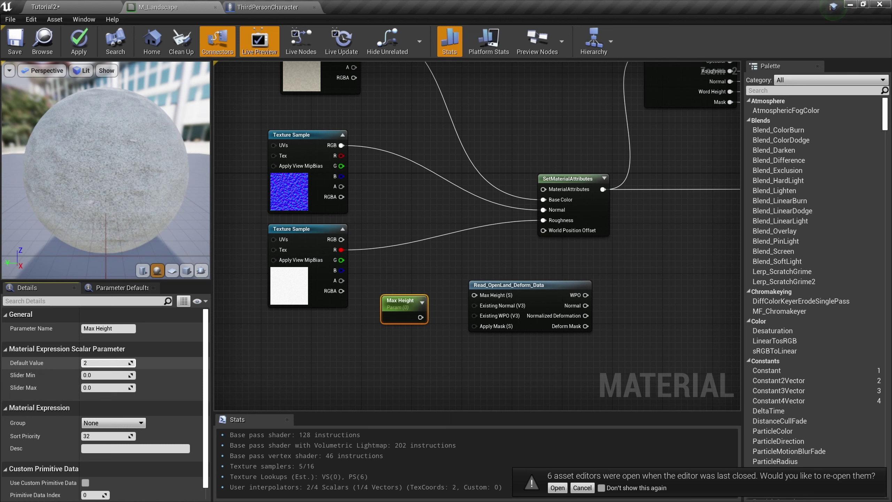
pyautogui.write('5')
pyautogui.press('Return')
pyautogui.click(432, 358)
pyautogui.moveTo(410, 308); pyautogui.dragTo(475, 295)
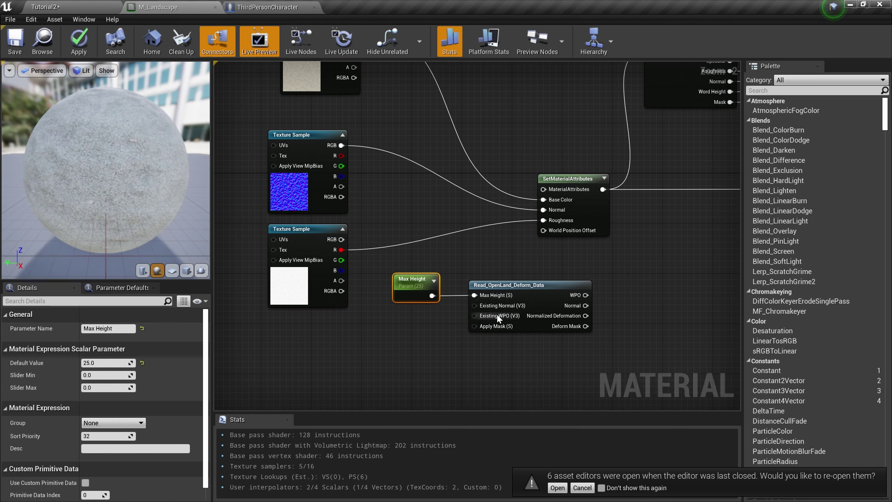
# Step: Move the normal map Texture Sample below the other samples and connect its RGB output to Existing Normal on Read_OpenLand_Deform_Data
pyautogui.moveTo(316, 137); pyautogui.dragTo(362, 332)
pyautogui.moveTo(492, 308); pyautogui.dragTo(474, 305)
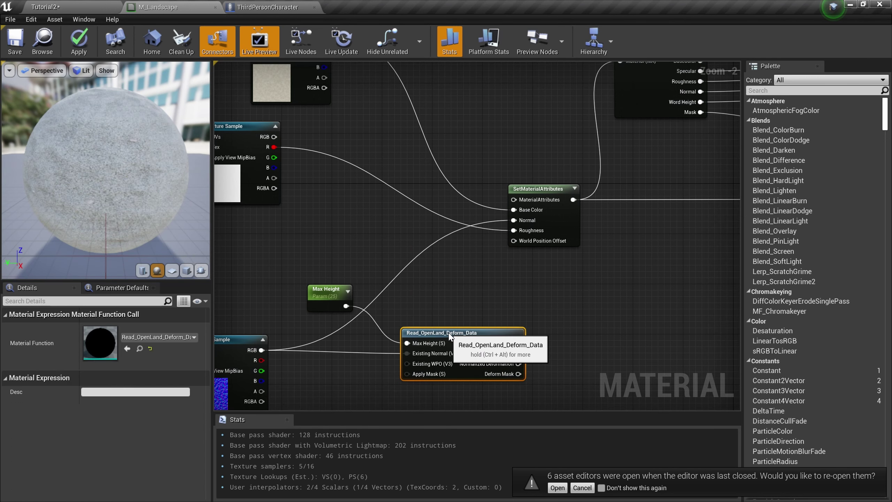
# Step: Rearrange the Max Height and Read_OpenLand_Deform_Data nodes and connect the latter's Normal output to Normal on SetMaterialAttributes
pyautogui.moveTo(450, 336); pyautogui.dragTo(437, 329)
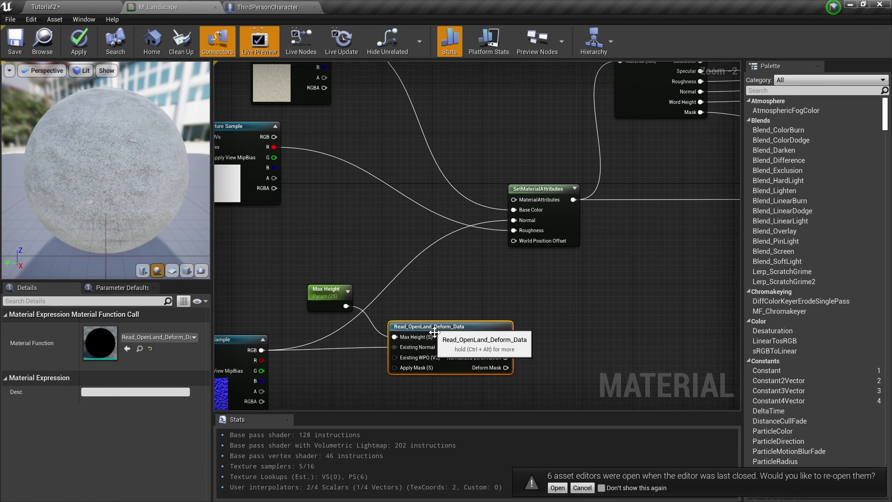
pyautogui.click(329, 298)
pyautogui.moveTo(328, 298); pyautogui.dragTo(291, 299)
pyautogui.moveTo(437, 338); pyautogui.dragTo(418, 331)
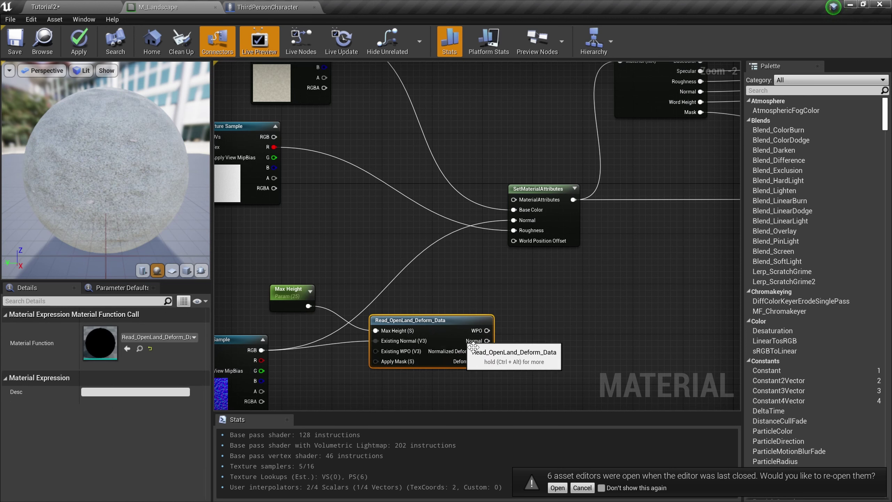
pyautogui.moveTo(487, 341); pyautogui.dragTo(520, 281)
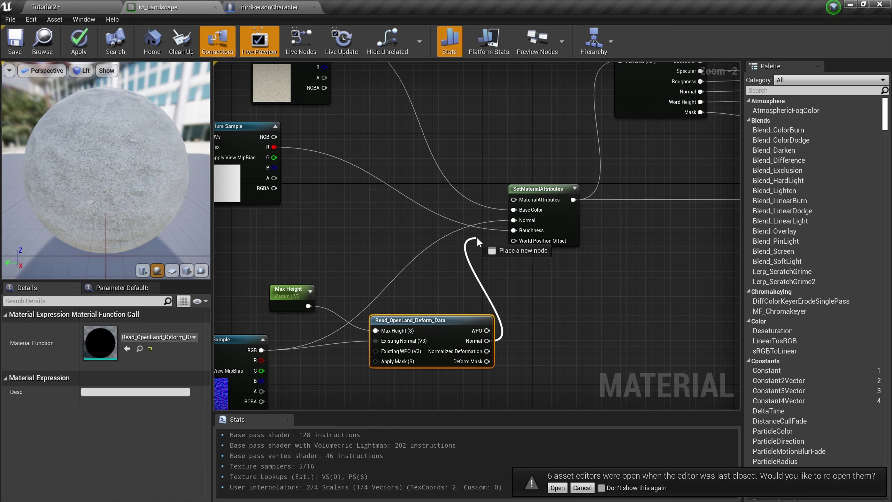
pyautogui.moveTo(515, 220)
pyautogui.mouseDown()
pyautogui.moveTo(501, 223)
pyautogui.moveTo(515, 221)
pyautogui.mouseUp()
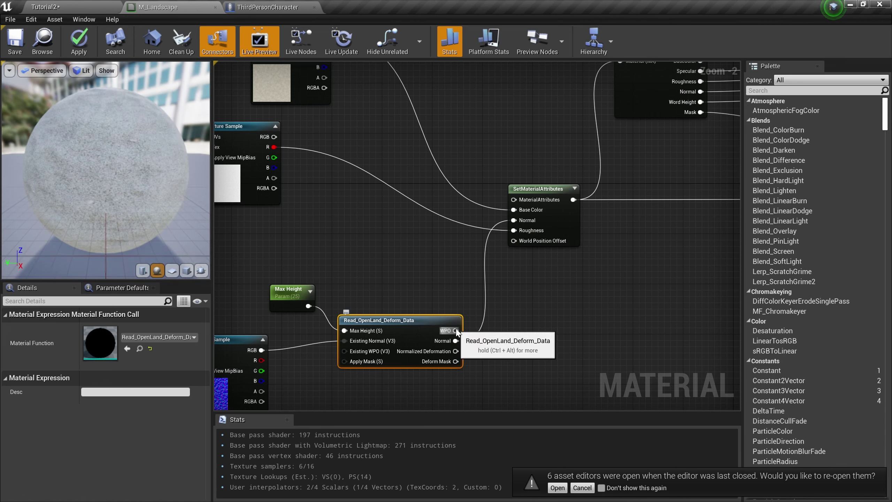
# Step: Connect the WPO output of Read_OpenLand_Deform_Data to World Position Offset on SetMaterialAttributes and save M_Landscape
pyautogui.moveTo(455, 331); pyautogui.dragTo(515, 243)
pyautogui.click(569, 202)
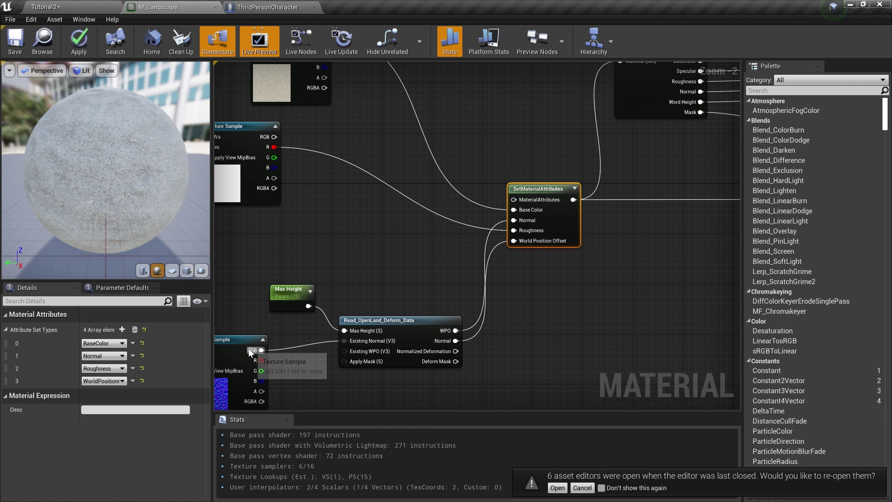
pyautogui.scroll(-1, 248, 352)
pyautogui.scroll(2, 322, 371)
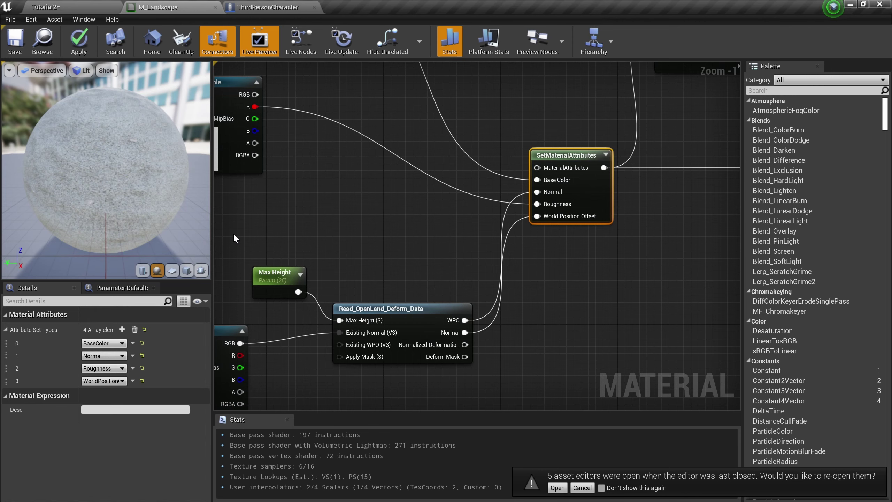
pyautogui.click(15, 40)
# Step: Play the Tutorial2 level and run the character around to test the deformation trails in the sand
pyautogui.click(84, 5)
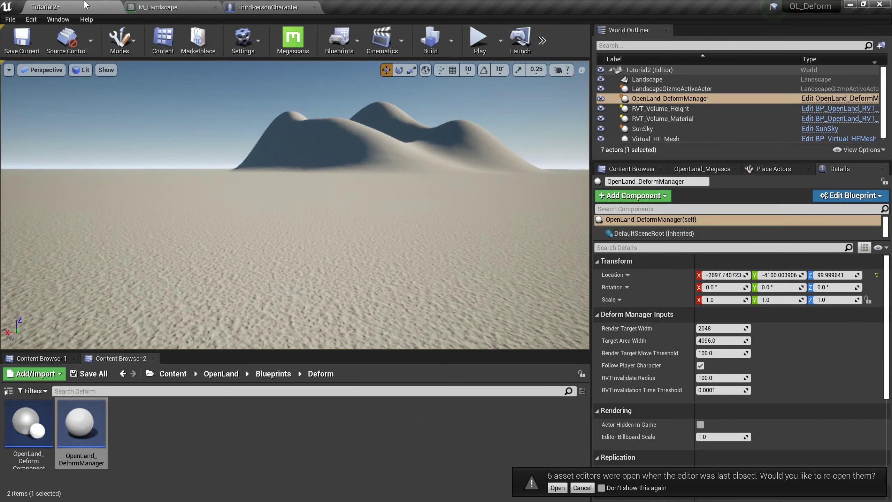
pyautogui.hotkey('alt', 'p')
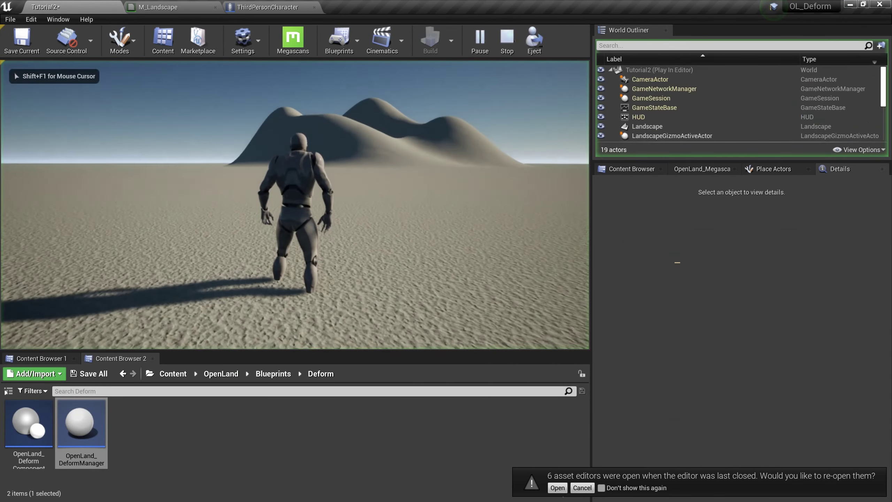
pyautogui.press('s')
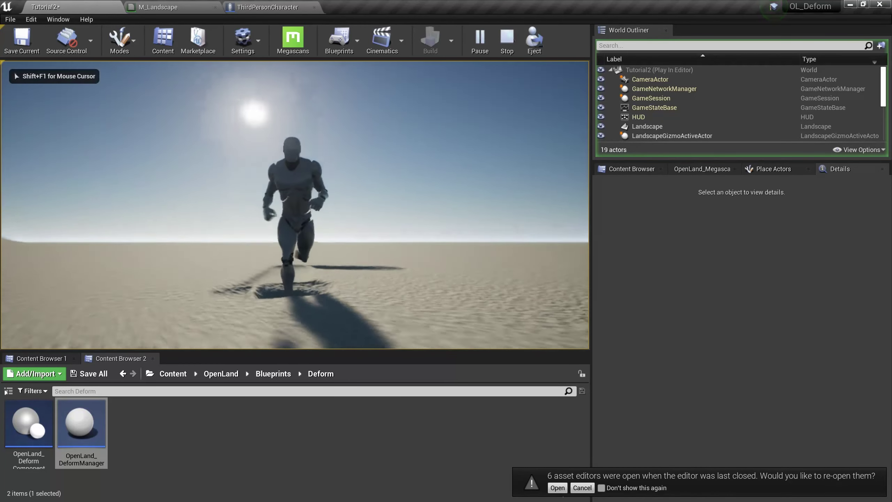
pyautogui.press('a')
pyautogui.press('s')
pyautogui.press('d')
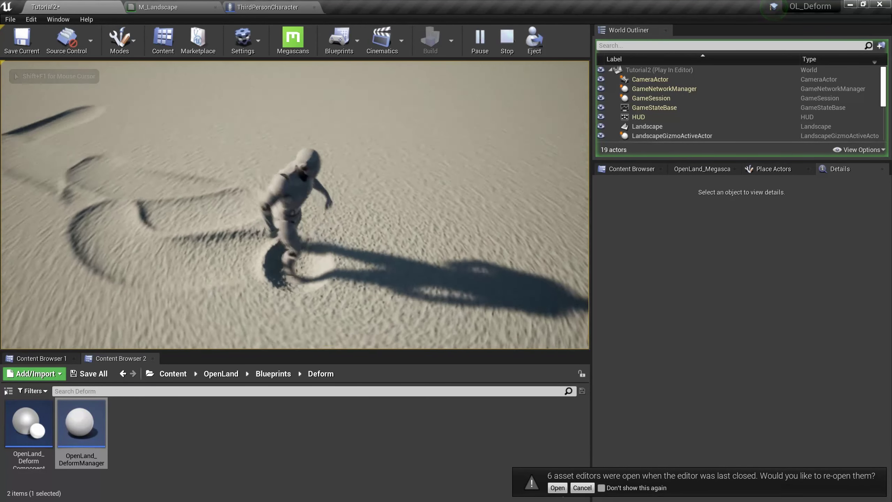
pyautogui.press('w')
pyautogui.press('s')
pyautogui.press('w')
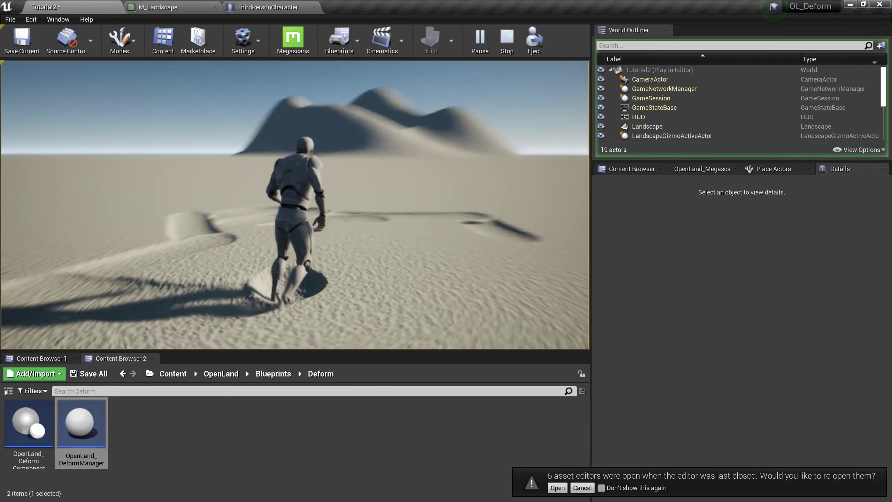
pyautogui.press('s')
pyautogui.press('w')
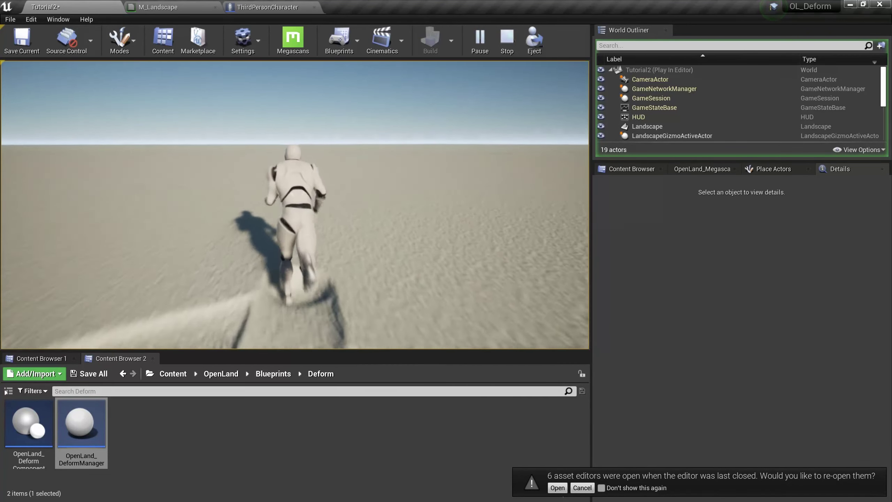
pyautogui.press('s')
pyautogui.press('w')
pyautogui.press('s')
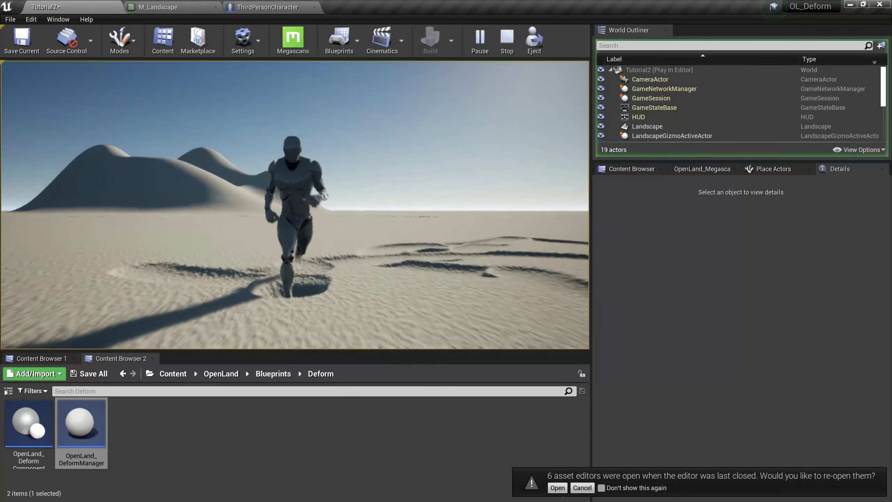
pyautogui.press('w')
pyautogui.press('s')
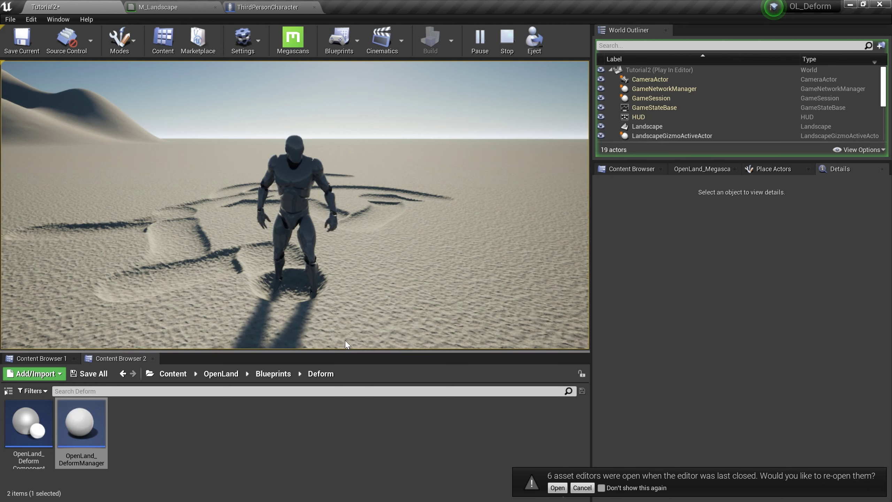
# Step: Open the Landscape actor's MI_Landscape material instance beside the running game and override its Max Height with 100
pyautogui.click(671, 125)
pyautogui.scroll(-6, 750, 326)
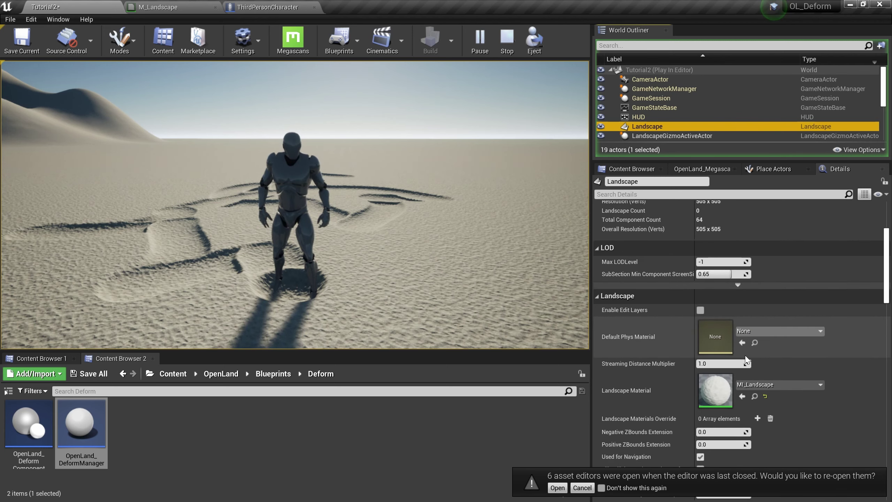
pyautogui.doubleClick(716, 387)
pyautogui.moveTo(357, 7); pyautogui.dragTo(488, 117)
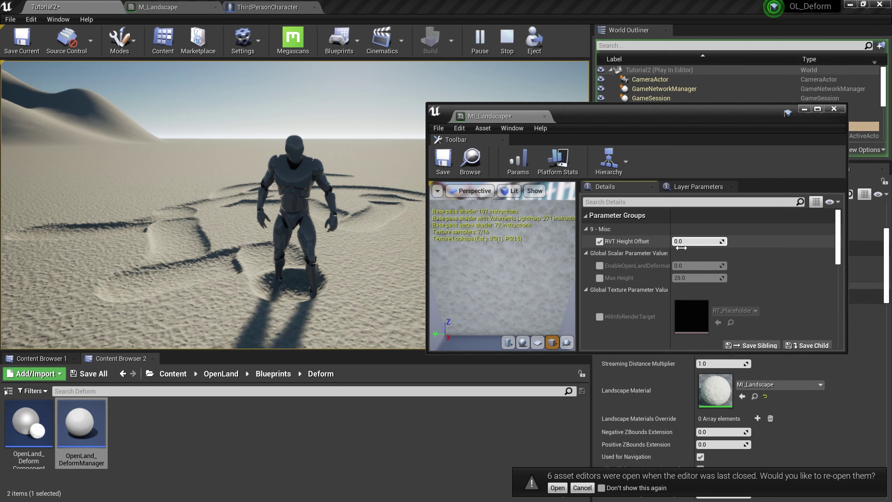
pyautogui.click(600, 277)
pyautogui.click(697, 278)
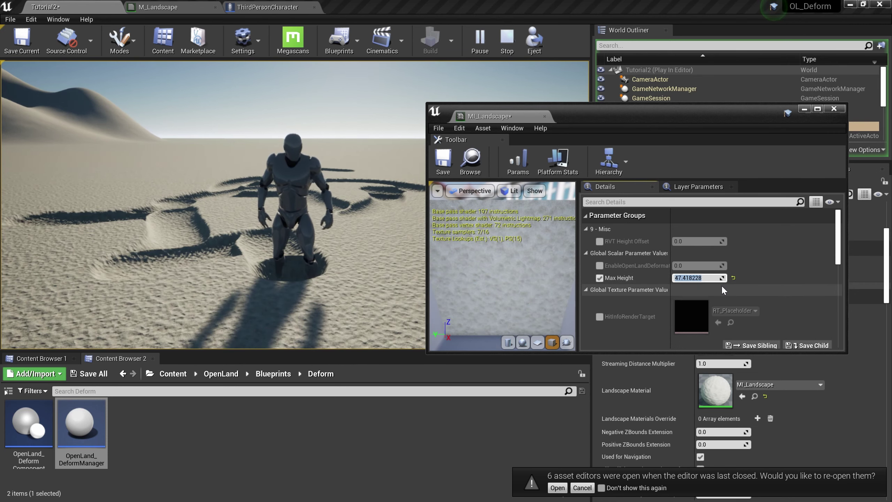
pyautogui.write('100')
pyautogui.press('Return')
# Step: Run the character through the sand in the play session to check the deformation depth at the new Max Height
pyautogui.click(372, 232)
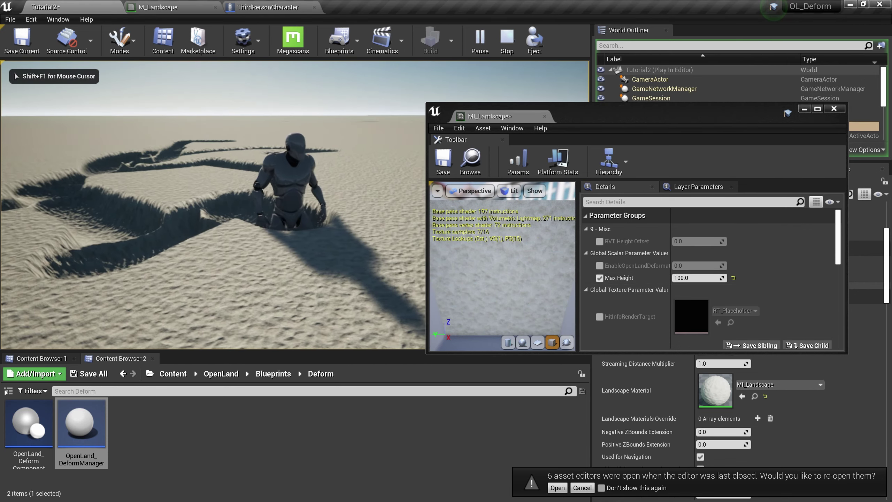
pyautogui.press('s')
pyautogui.press('s')
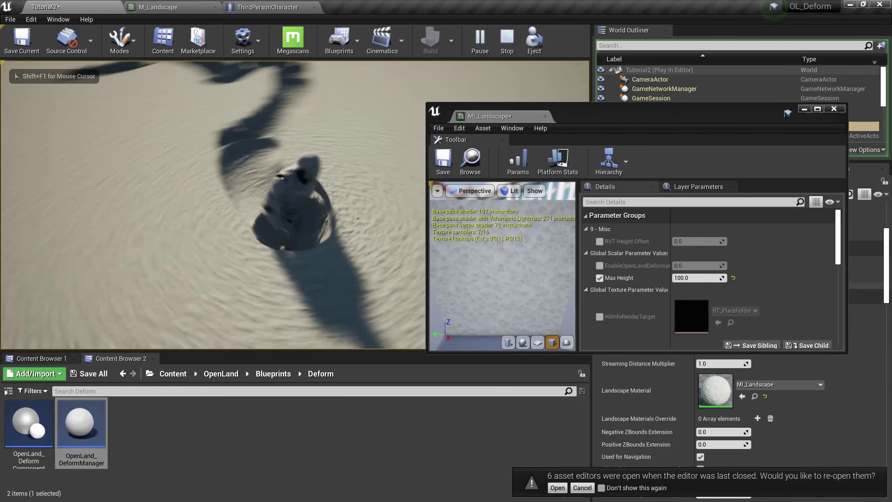
pyautogui.press('a')
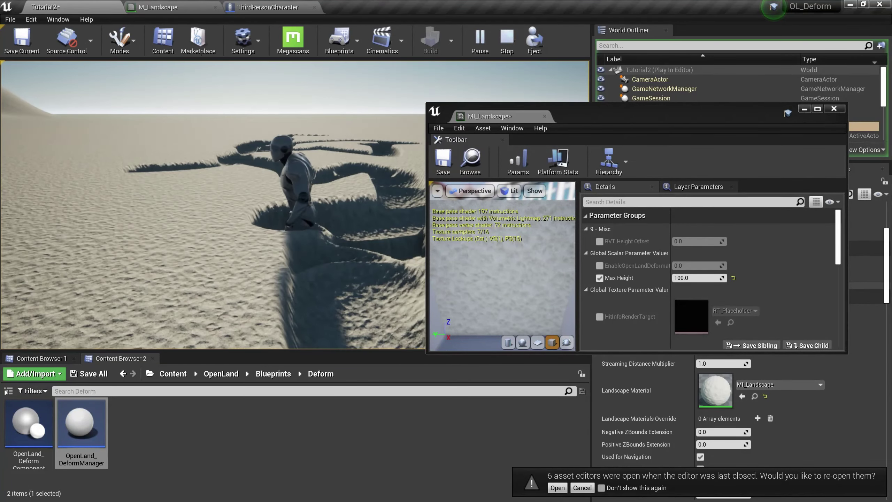
pyautogui.press('w')
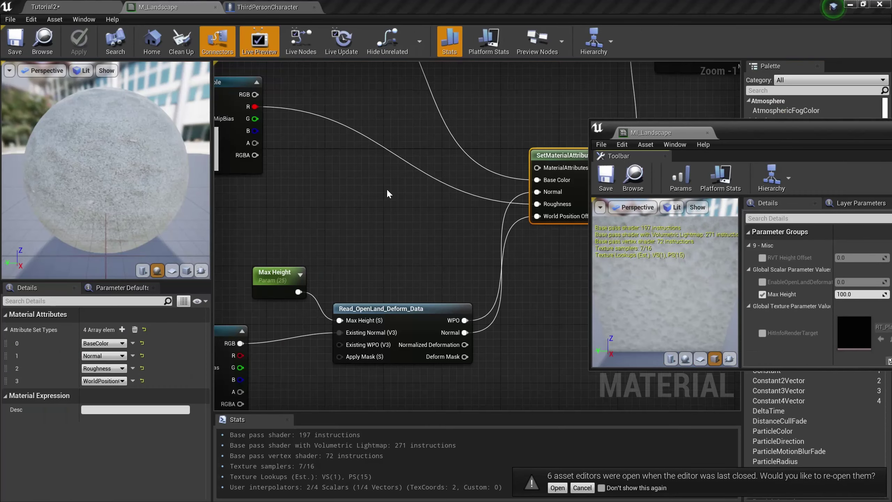
# Step: Examine the Read_OpenLand_Deform_Data inputs in the M_Landscape graph and the hills in the Tutorial2 level
pyautogui.scroll(-1, 347, 247)
pyautogui.moveTo(347, 247); pyautogui.dragTo(358, 210, button='right')
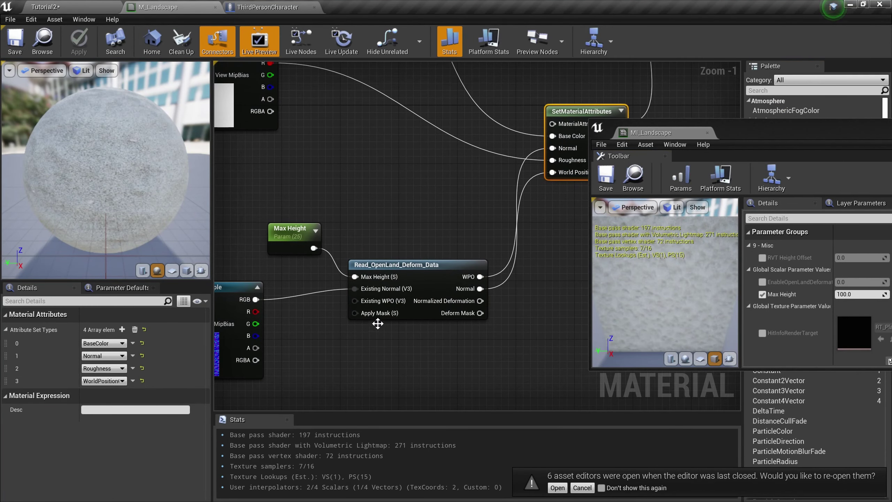
pyautogui.scroll(-2, 329, 318)
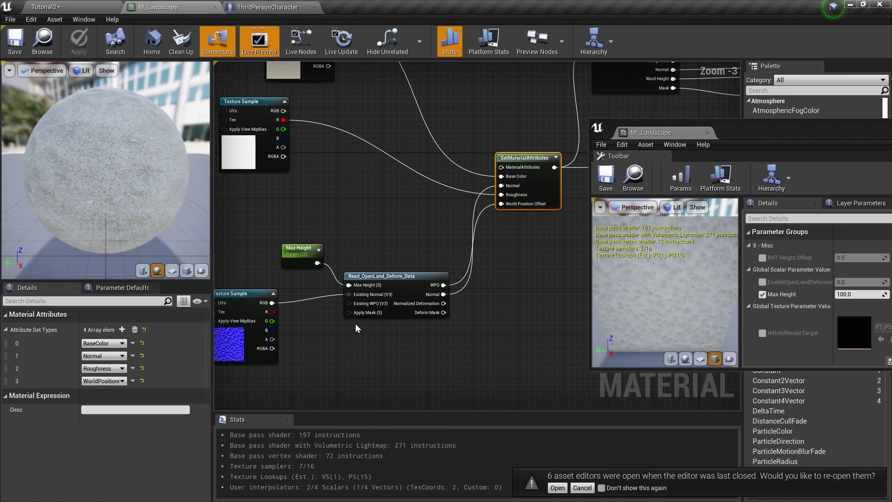
pyautogui.scroll(2, 356, 328)
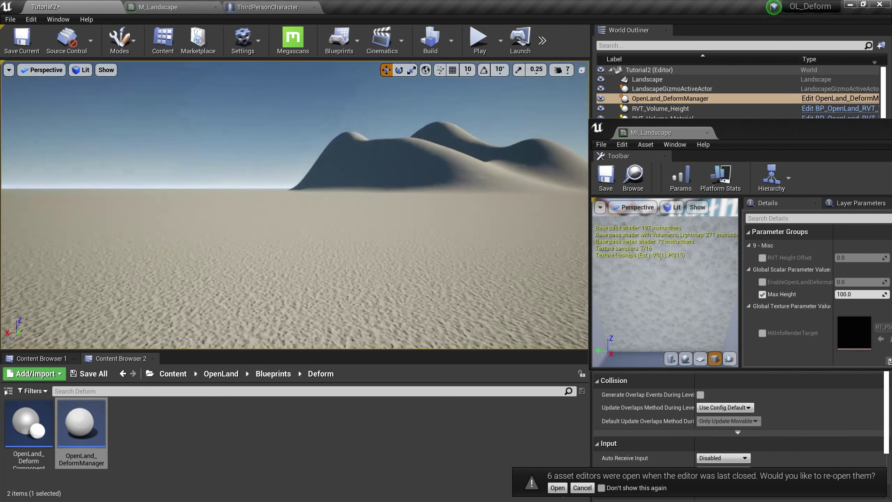
pyautogui.moveTo(295, 205); pyautogui.dragTo(348, 246, button='right')
pyautogui.press('w')
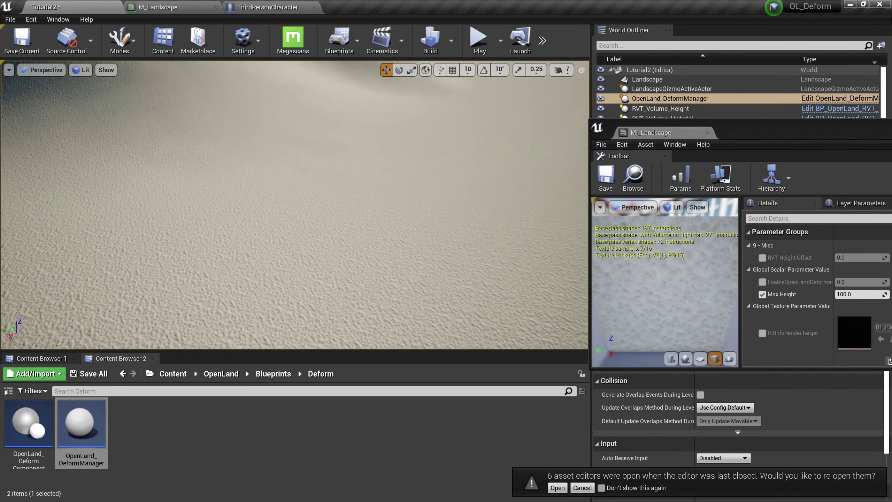
pyautogui.moveTo(427, 202); pyautogui.dragTo(365, 152, button='right')
pyautogui.moveTo(365, 231)
pyautogui.mouseDown(button='right')
pyautogui.moveTo(351, 232)
pyautogui.moveTo(364, 233)
pyautogui.mouseUp(button='right')
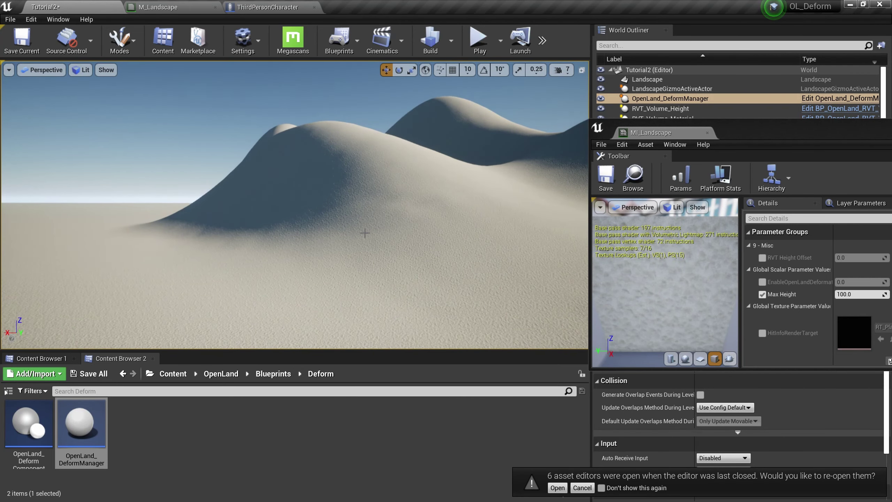
# Step: Add a WorldPosition node to the M_Landscape graph beneath the normal map Texture Sample
pyautogui.click(157, 7)
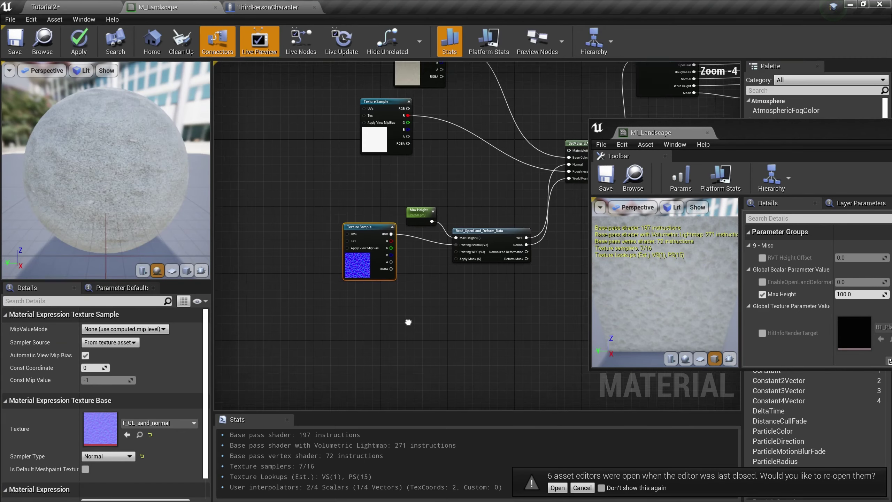
pyautogui.rightClick(273, 292)
pyautogui.write('w')
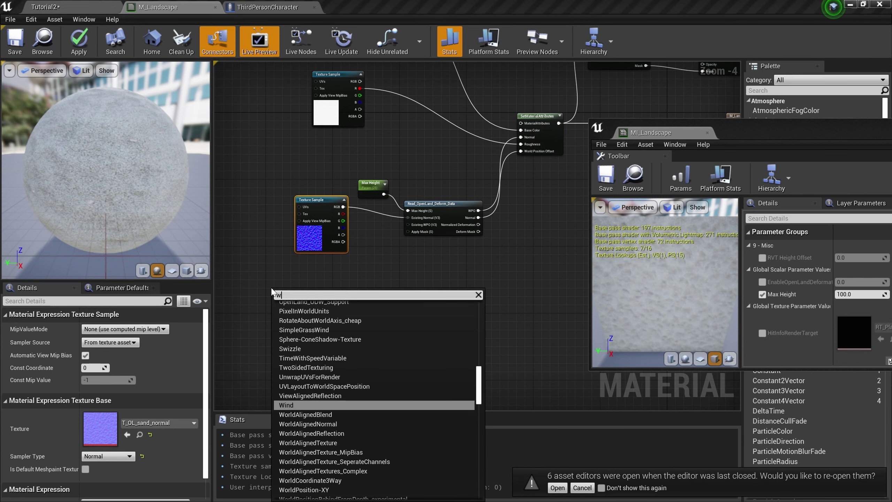
pyautogui.write('orld pos')
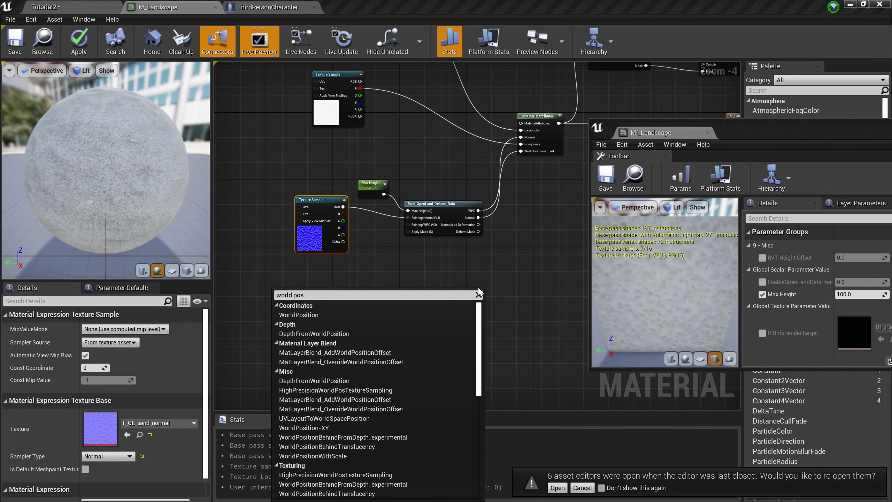
pyautogui.click(344, 315)
pyautogui.scroll(3, 354, 317)
# Step: Feed Absolute World Position into a new ComponentMask node with only the B channel enabled
pyautogui.moveTo(300, 293); pyautogui.dragTo(336, 294)
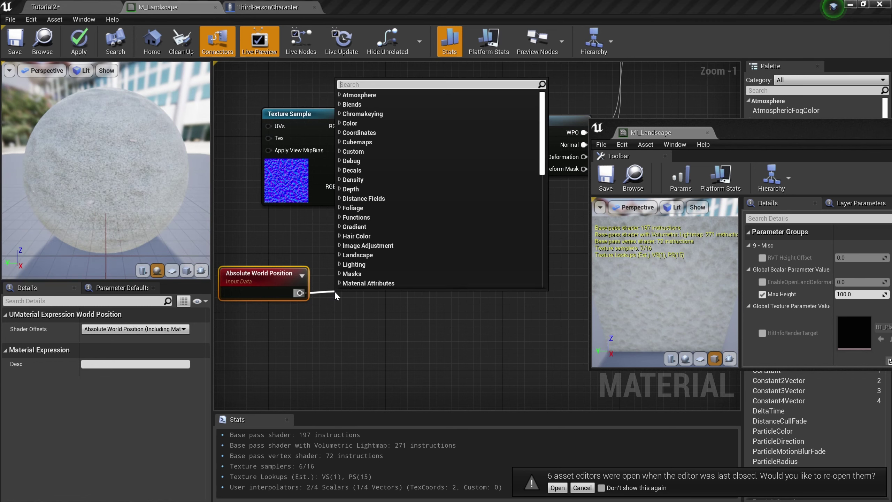
pyautogui.write('comp')
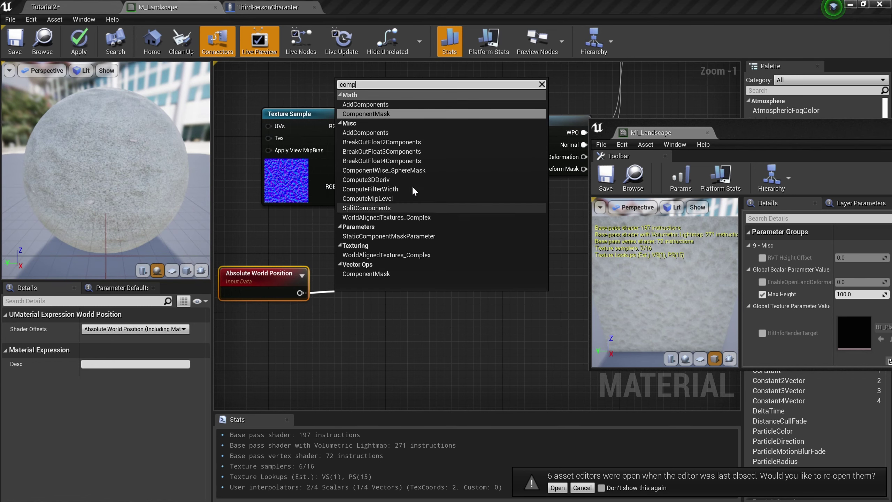
pyautogui.click(366, 114)
pyautogui.click(85, 353)
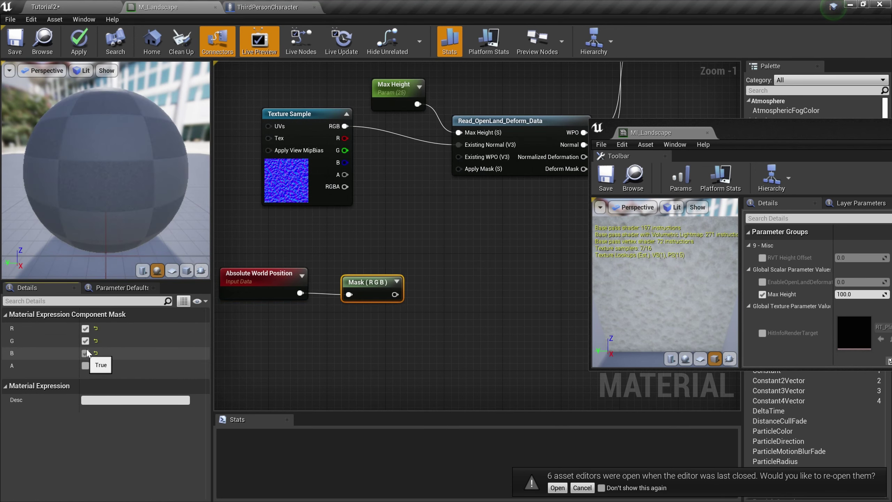
pyautogui.click(85, 341)
pyautogui.click(85, 328)
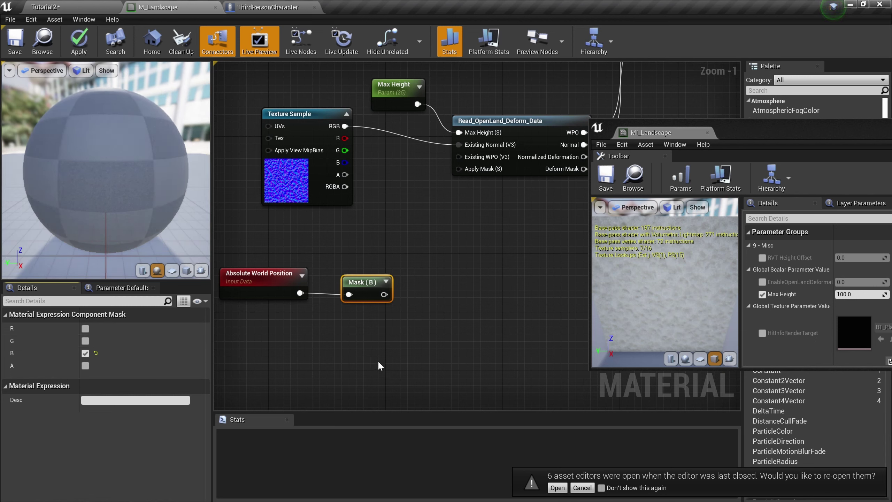
pyautogui.moveTo(353, 281); pyautogui.dragTo(345, 280)
# Step: Divide the B-masked world position by 100 and feed the result into a new Saturate node
pyautogui.moveTo(376, 295); pyautogui.dragTo(417, 306)
pyautogui.write('d')
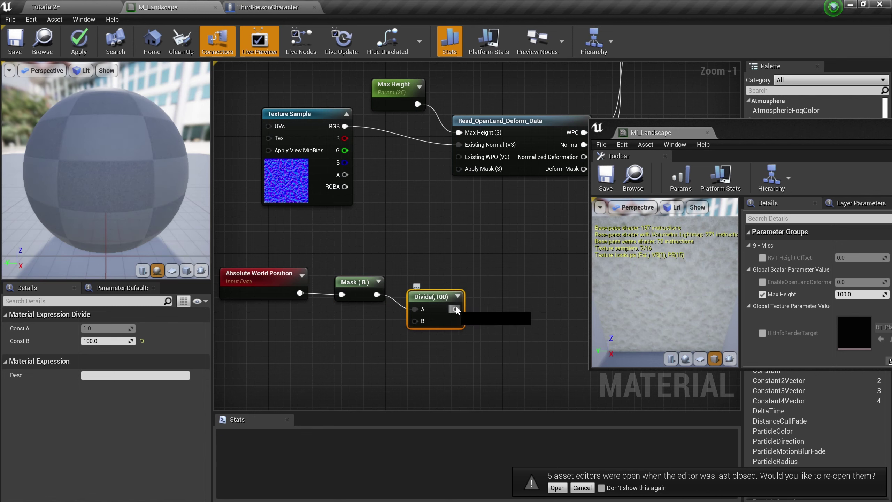
pyautogui.moveTo(456, 310); pyautogui.dragTo(489, 308)
pyautogui.write('sat')
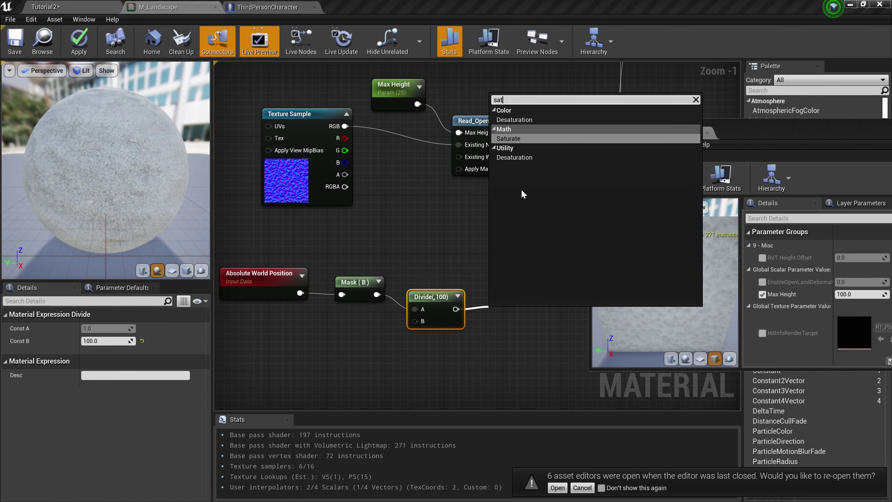
pyautogui.click(506, 141)
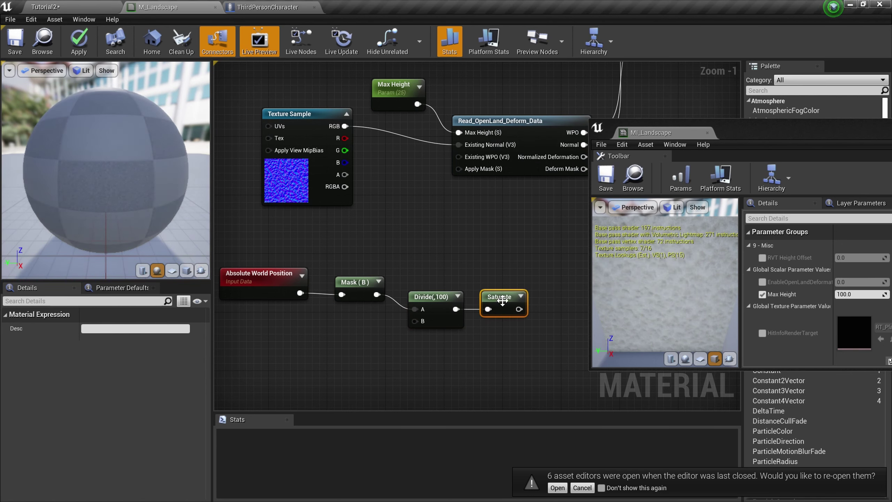
# Step: Align the mask nodes in a row, connect Saturate to Apply Mask on Read_OpenLand_Deform_Data, and save the material
pyautogui.moveTo(518, 362); pyautogui.dragTo(274, 269)
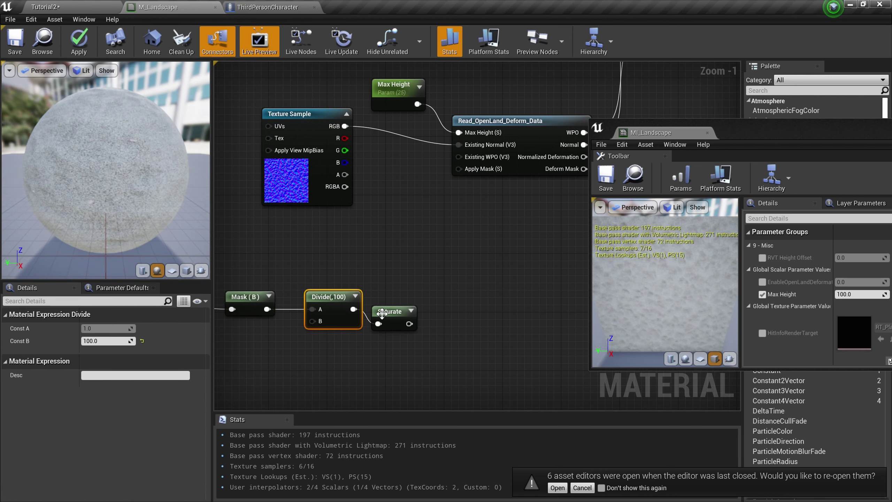
pyautogui.click(393, 298)
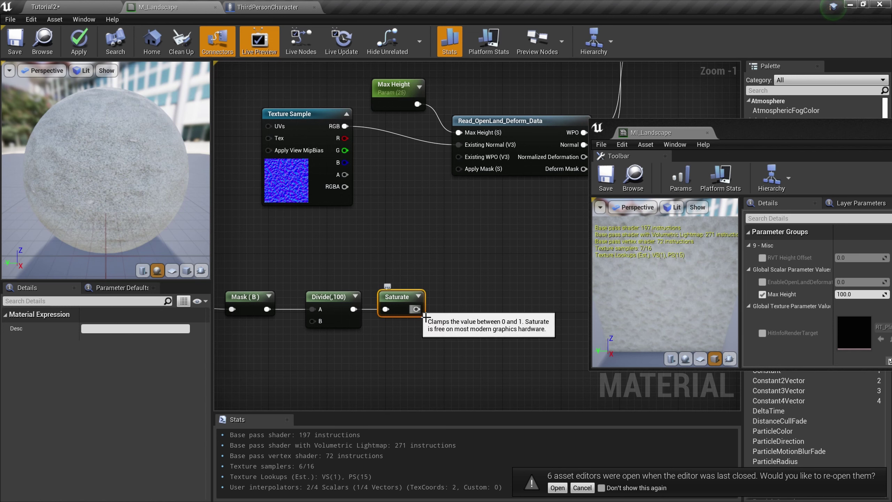
pyautogui.moveTo(416, 309); pyautogui.dragTo(457, 169)
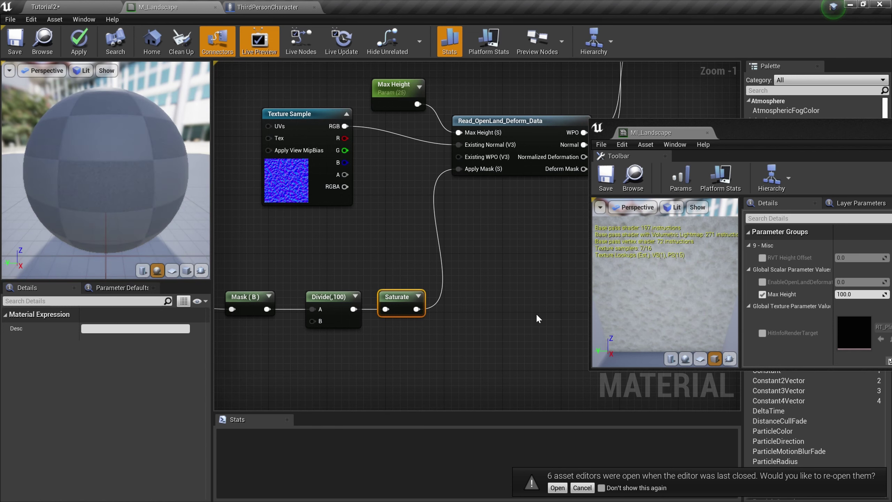
pyautogui.click(20, 43)
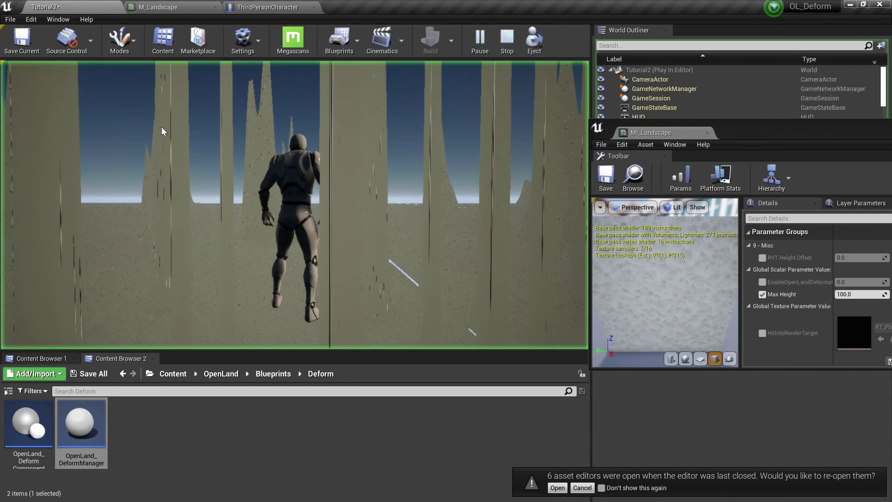
# Step: Run the character across the Tutorial2 sand in a play session to check the height-masked deformation
pyautogui.click(163, 131)
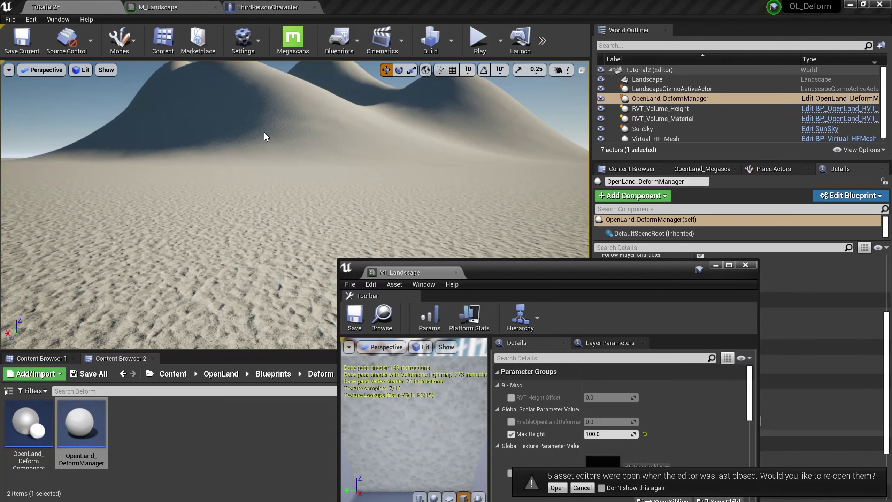
pyautogui.hotkey('alt', 'p')
pyautogui.click(208, 169)
pyautogui.press('s')
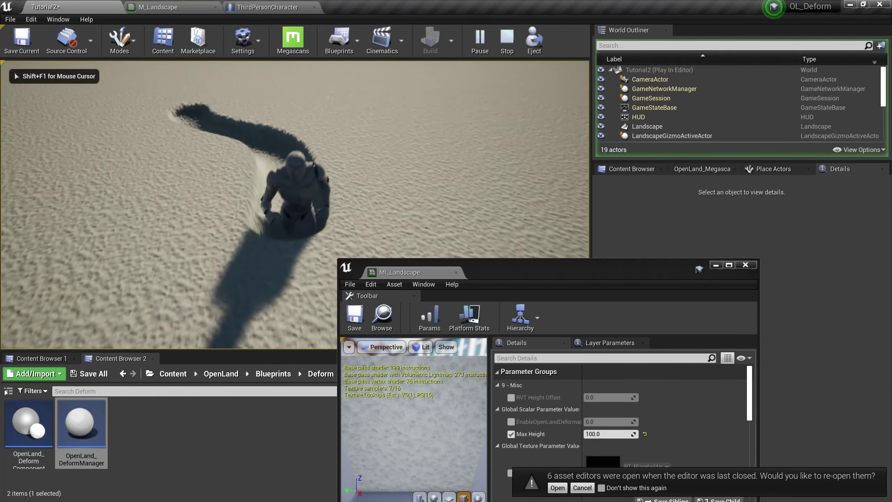
pyautogui.press('Escape')
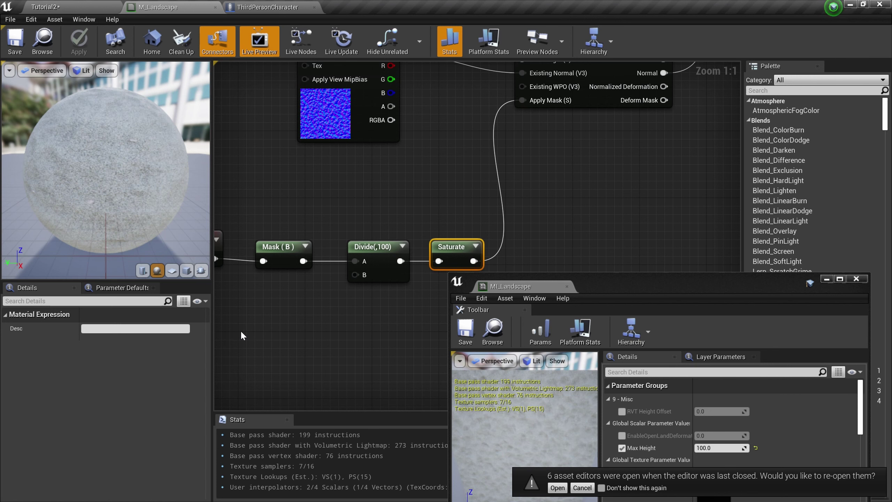
# Step: Add a scalar parameter named Height Mask with default value 200 beneath the Divide node in M_Landscape
pyautogui.click(364, 332)
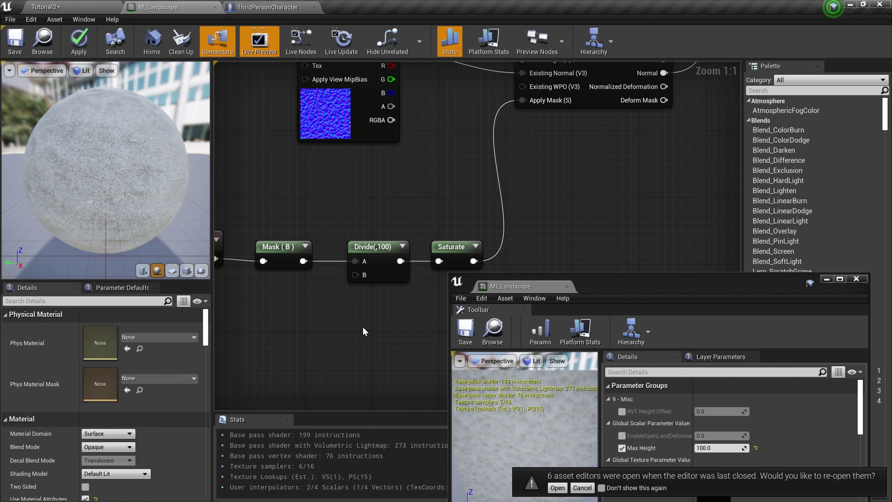
pyautogui.click(285, 317)
pyautogui.write('sssssss')
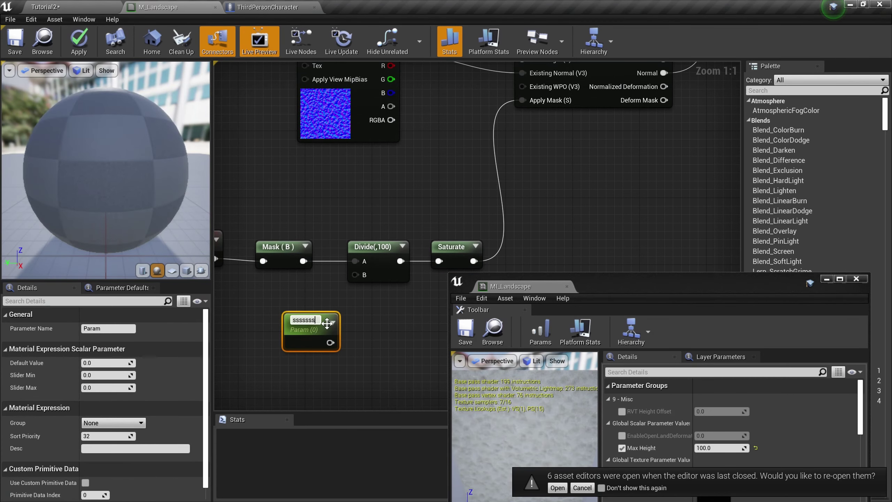
pyautogui.doubleClick(313, 320)
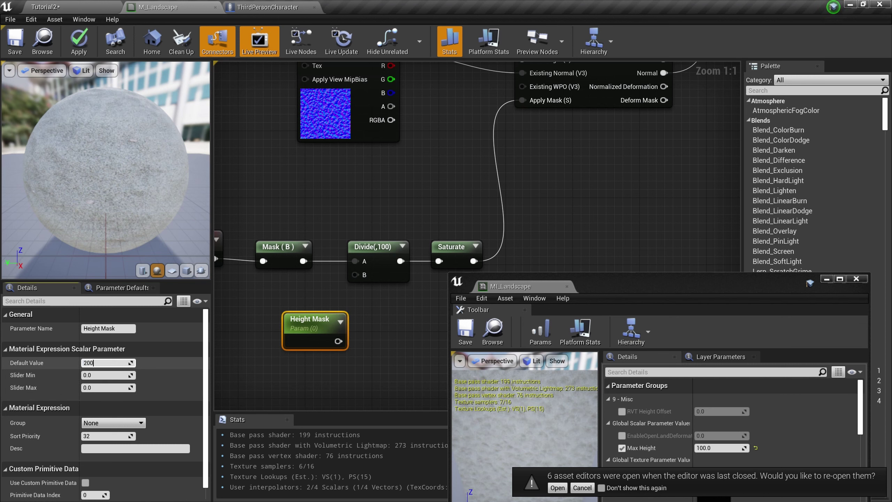
# Step: Connect the Height Mask parameter to the B input of the Divide node and save M_Landscape
pyautogui.click(317, 366)
pyautogui.moveTo(312, 323); pyautogui.dragTo(355, 275)
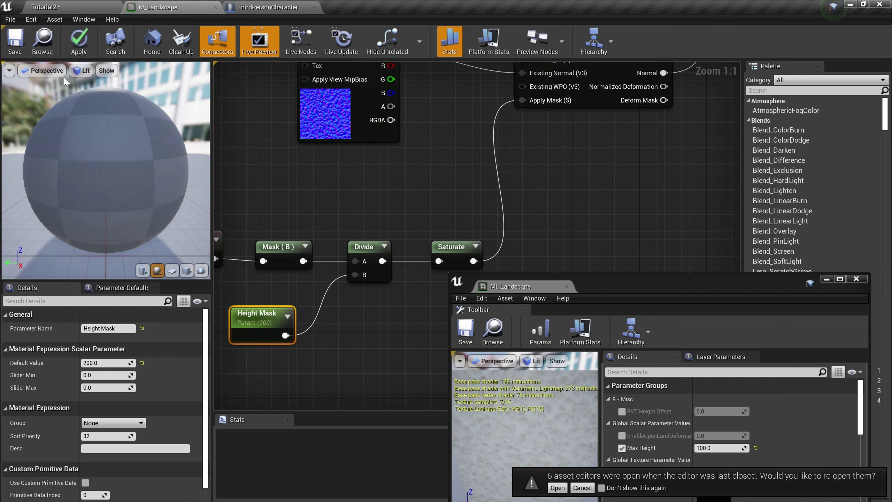
pyautogui.hotkey('ctrl', 's')
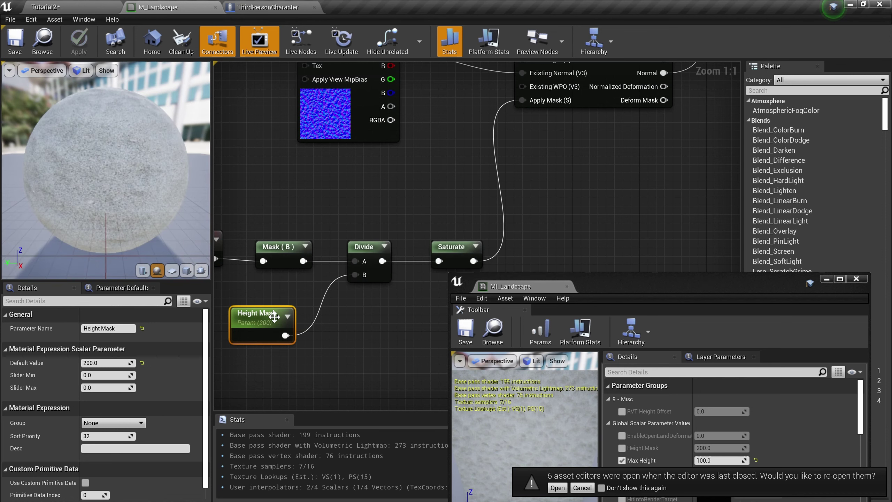
# Step: Enable the Height Mask override in MI_Landscape and test the deformation by running the character in Tutorial2
pyautogui.moveTo(650, 290); pyautogui.dragTo(658, 230)
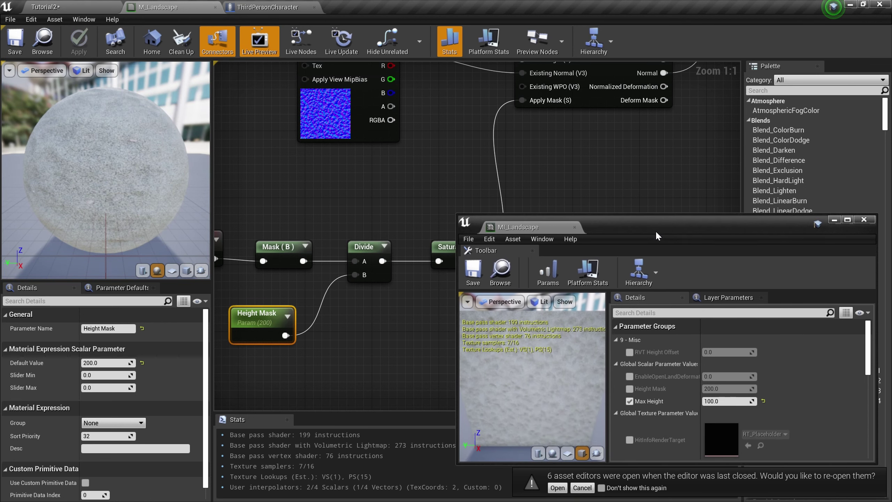
pyautogui.click(630, 389)
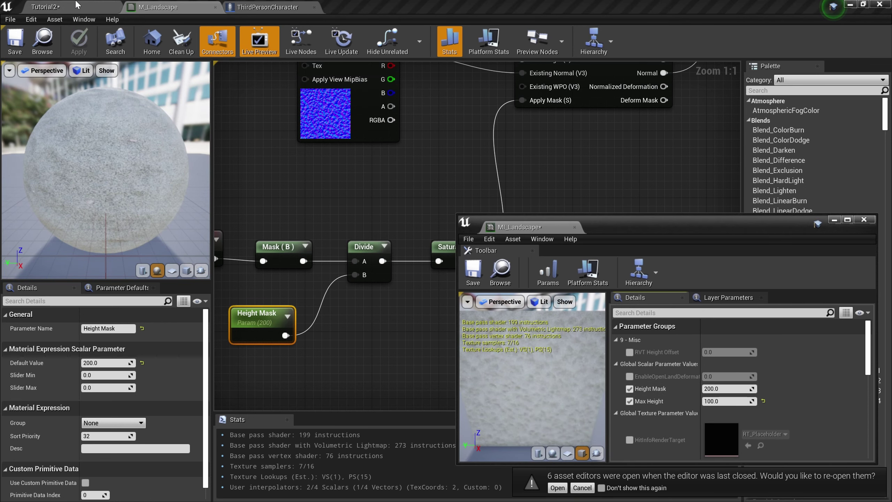
pyautogui.click(77, 5)
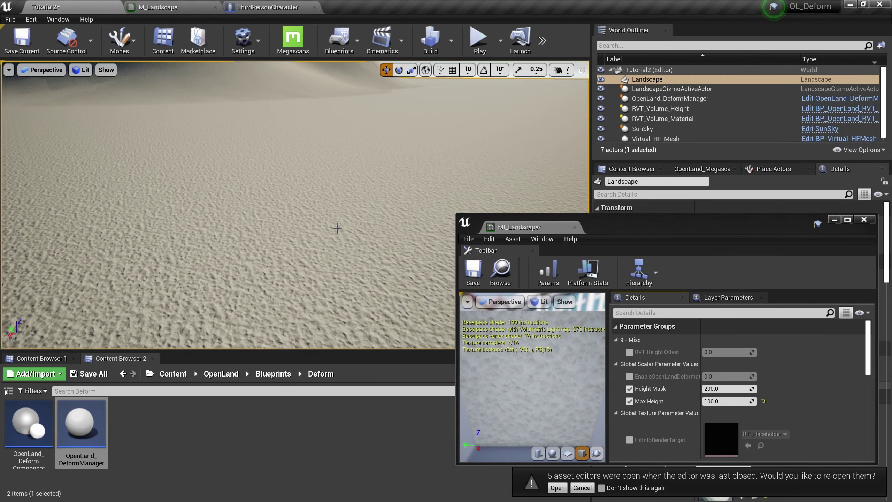
pyautogui.hotkey('alt', 'p')
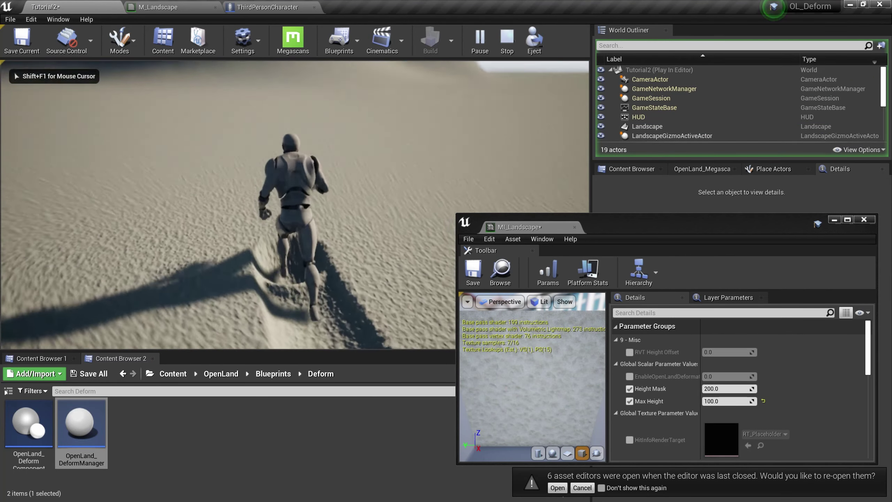
pyautogui.press('w')
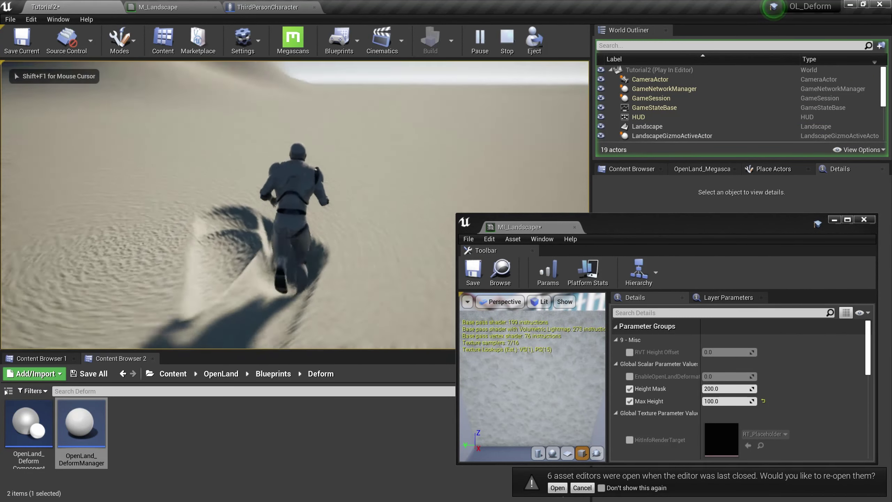
pyautogui.press('w')
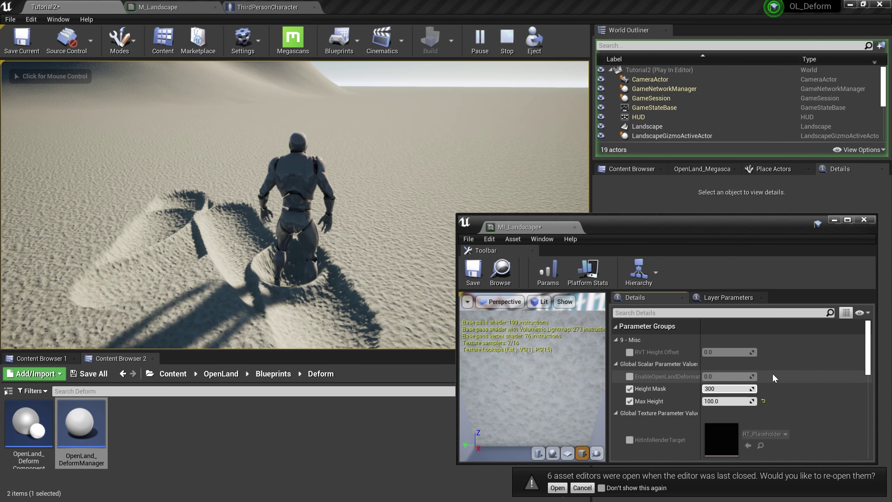
# Step: Try a Height Mask of 300 in MI_Landscape and run the character over the sand to check the footprints
pyautogui.click(397, 260)
pyautogui.press('d')
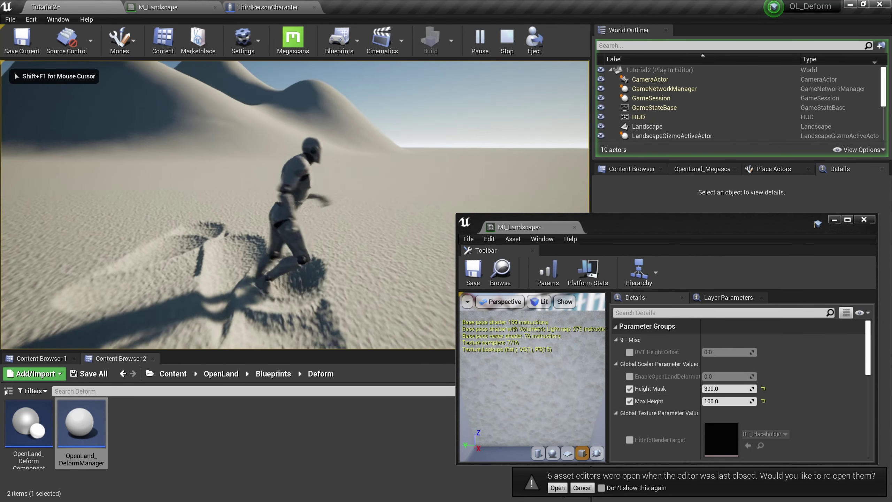
pyautogui.press('s')
pyautogui.press('w')
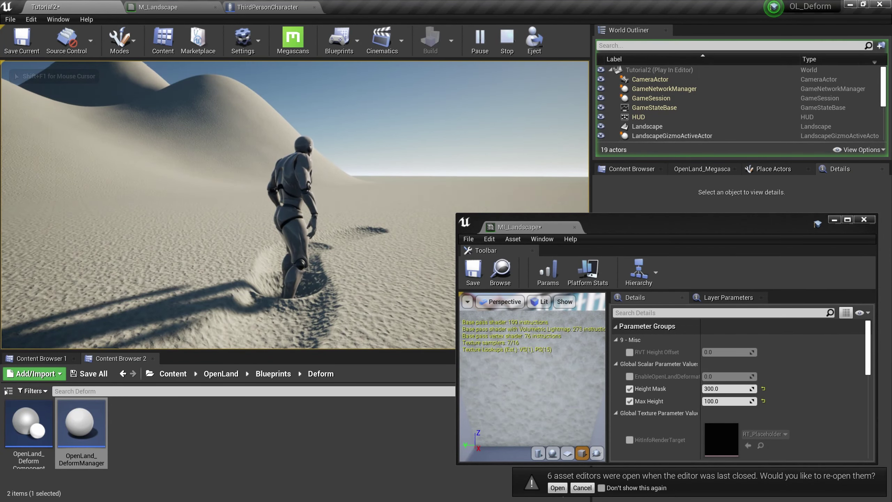
# Step: Set Height Mask to 500 in MI_Landscape, test it by running the character, and end the play session
pyautogui.hotkey('shift', 'F1')
pyautogui.click(726, 389)
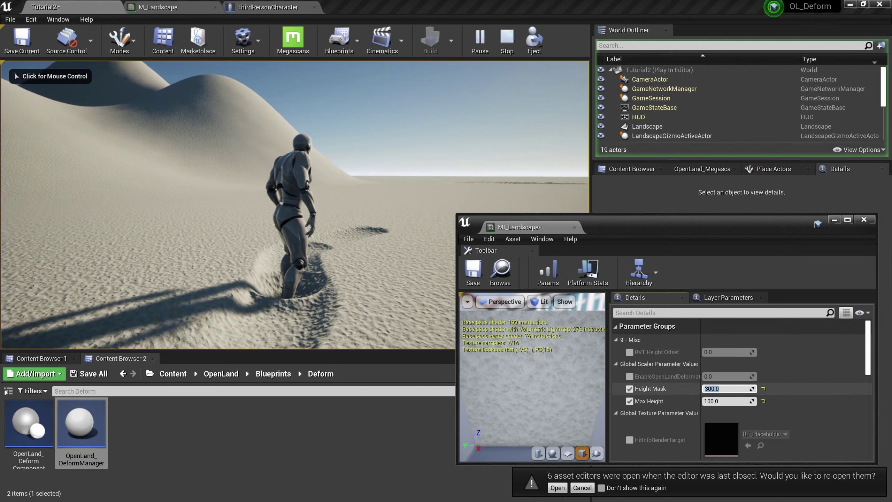
pyautogui.press('Return')
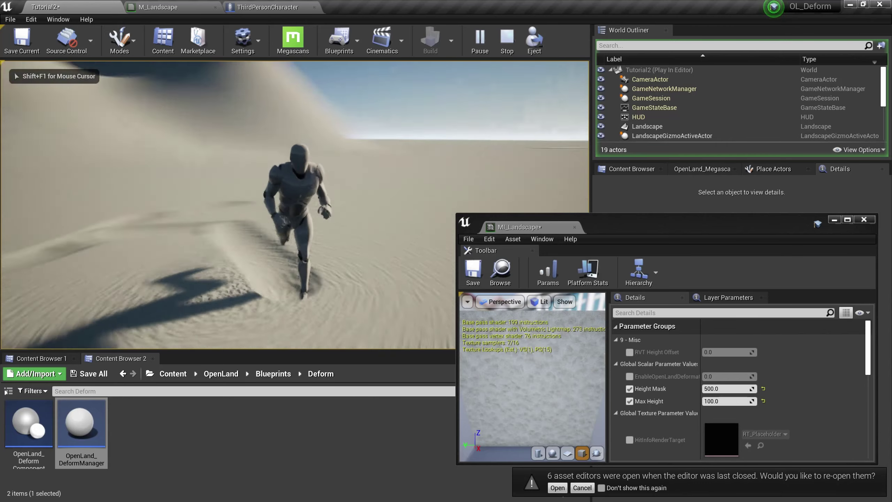
pyautogui.press('w')
pyautogui.press('s')
pyautogui.press('d')
pyautogui.press('Escape')
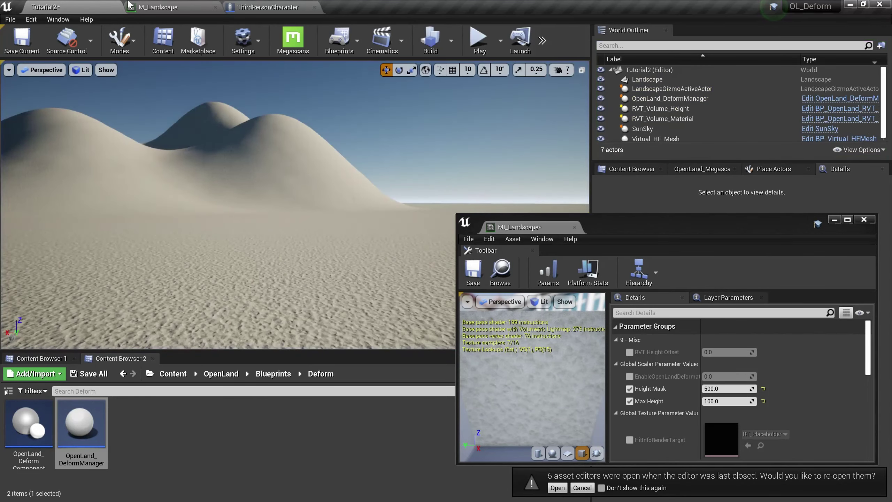
# Step: Connect Normalized Deformation from Read_OpenLand_Deform_Data to Base Color of SetMaterialAttributes in M_Landscape and save the material
pyautogui.click(158, 7)
pyautogui.moveTo(512, 166); pyautogui.dragTo(330, 253, button='right')
pyautogui.moveTo(423, 197); pyautogui.dragTo(313, 226, button='right')
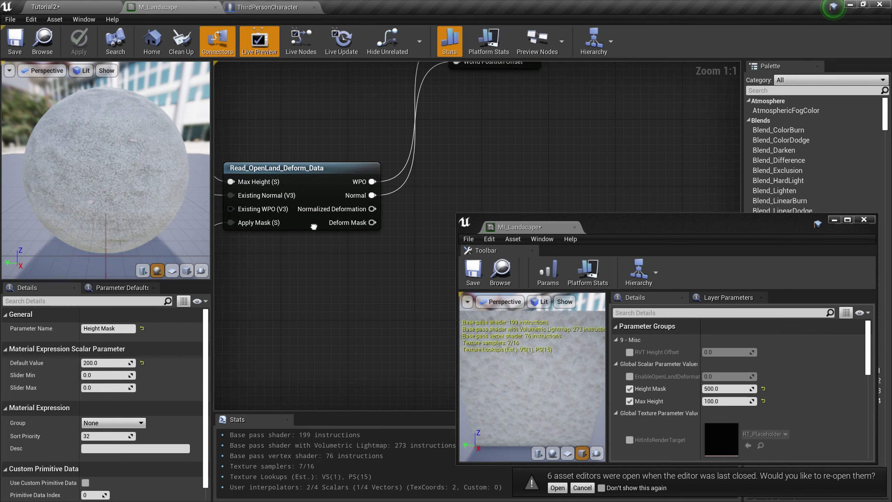
pyautogui.moveTo(416, 248); pyautogui.dragTo(417, 282, button='right')
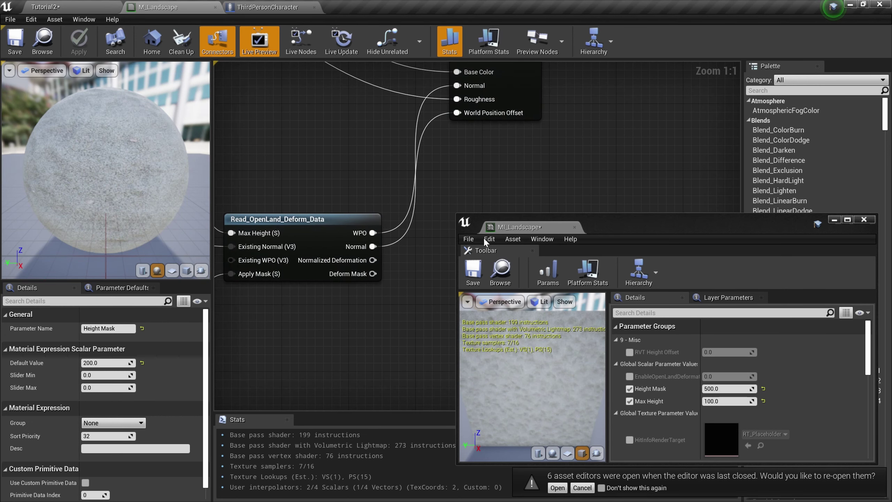
pyautogui.moveTo(656, 221); pyautogui.dragTo(720, 271)
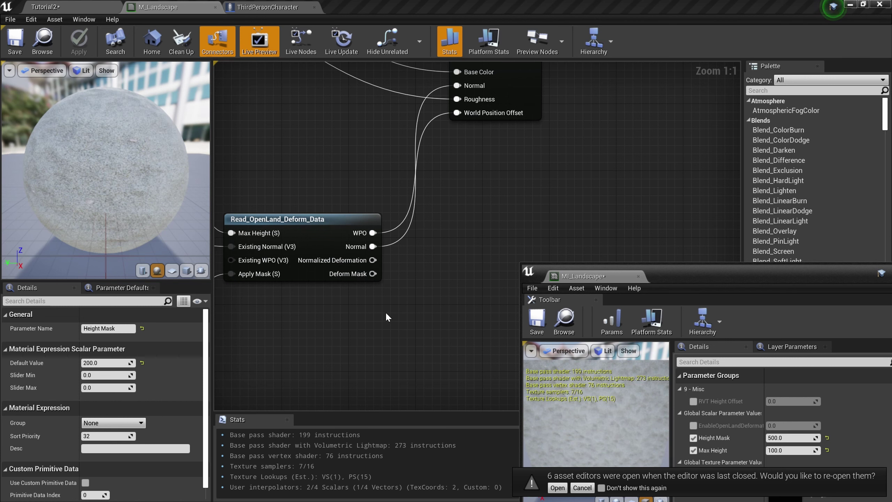
pyautogui.moveTo(386, 311); pyautogui.dragTo(379, 337, button='right')
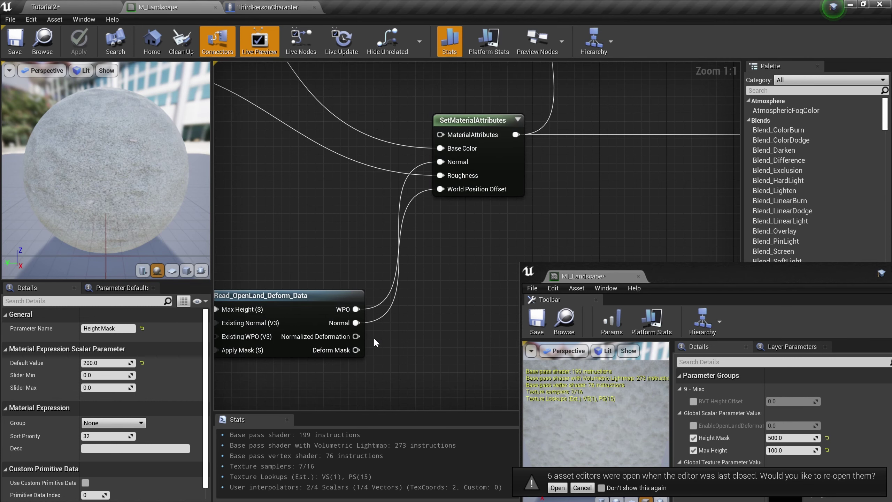
pyautogui.moveTo(356, 336); pyautogui.dragTo(440, 189)
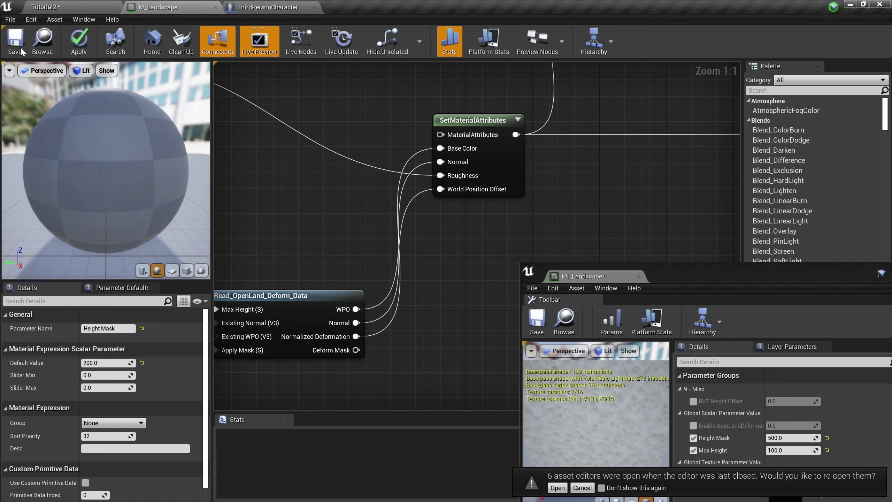
pyautogui.click(15, 50)
# Step: Run the character in a Tutorial2 play session to examine the normalized deformation output on the landscape
pyautogui.moveTo(295, 197); pyautogui.dragTo(333, 239, button='right')
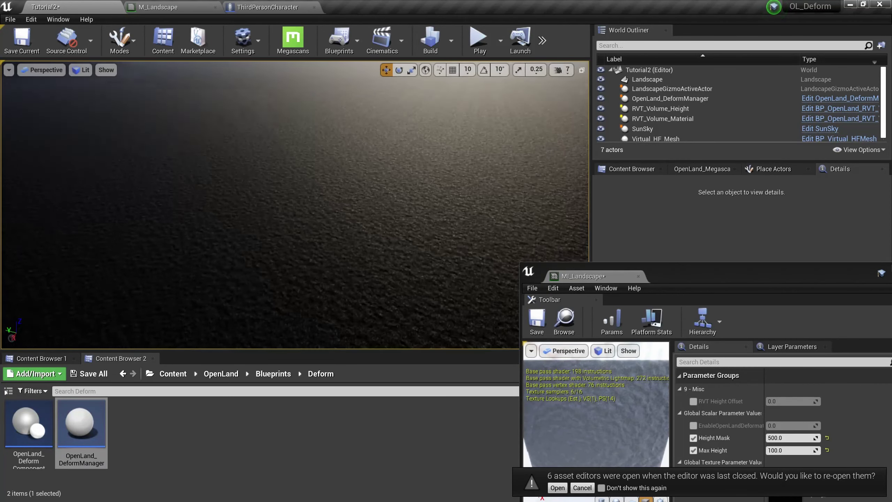
pyautogui.moveTo(200, 164); pyautogui.dragTo(175, 123, button='right')
pyautogui.hotkey('alt', 'p')
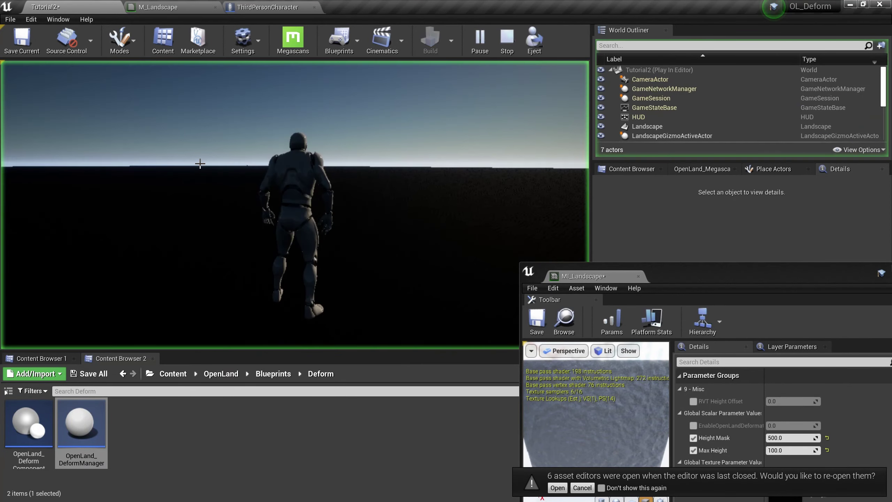
pyautogui.press('w')
pyautogui.press('w')
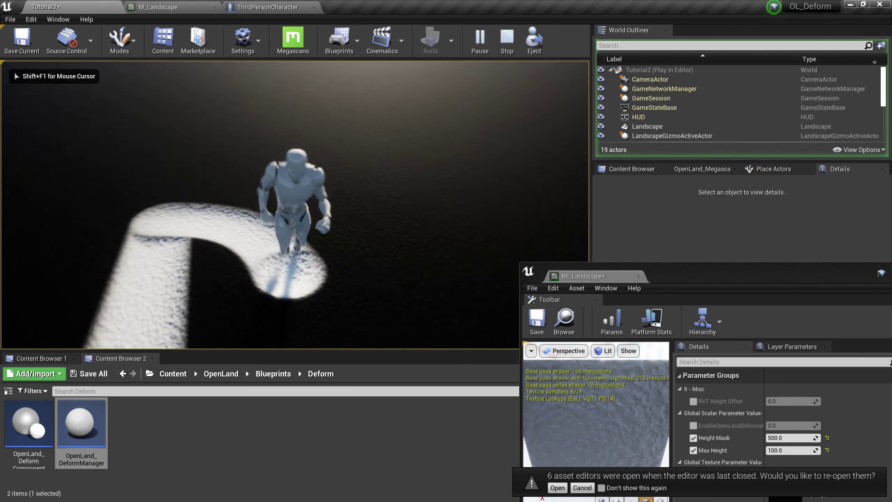
pyautogui.press('w')
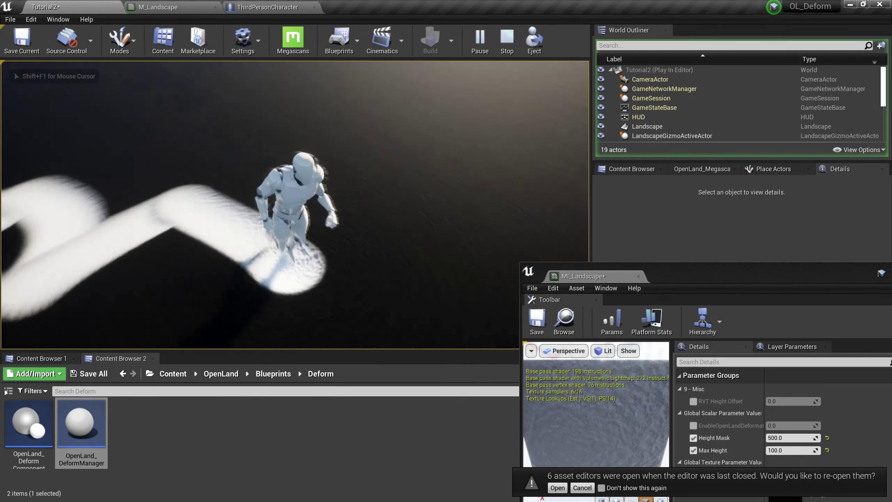
# Step: Keep running the character across the landscape to inspect the normalized deformation trail from several angles, and end the play session
pyautogui.press('s')
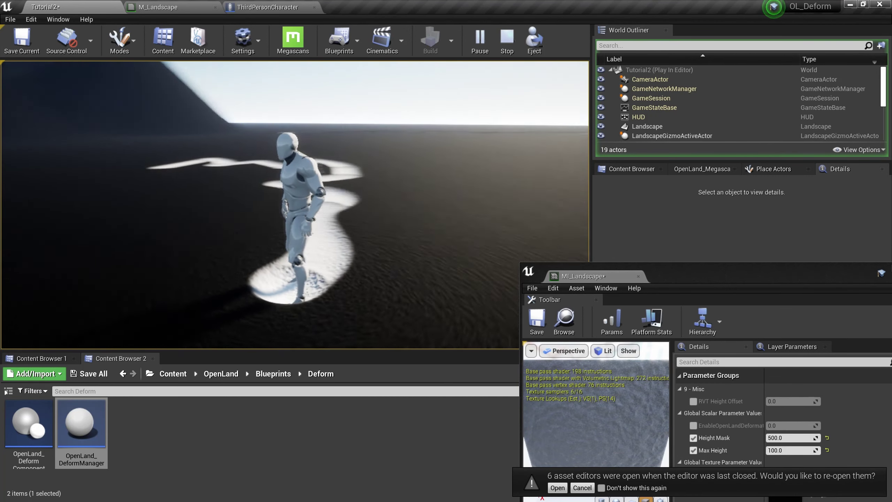
pyautogui.press('a')
pyautogui.press('s')
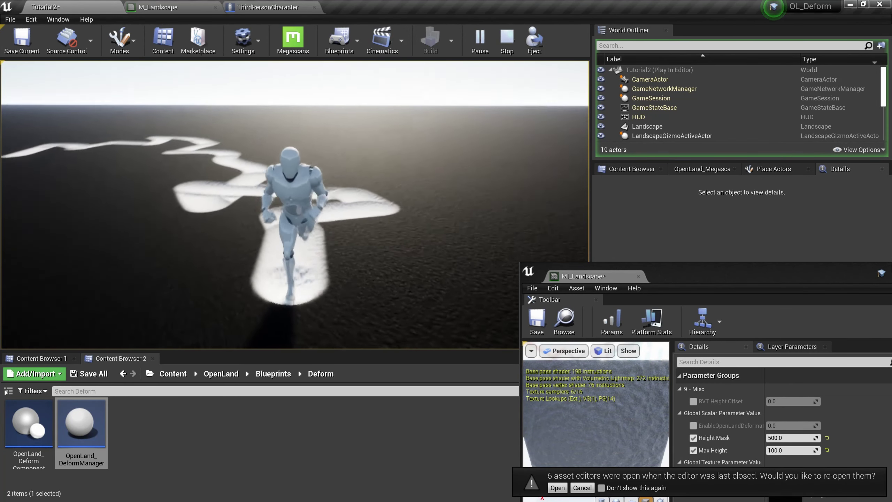
pyautogui.press('a')
pyautogui.press('w')
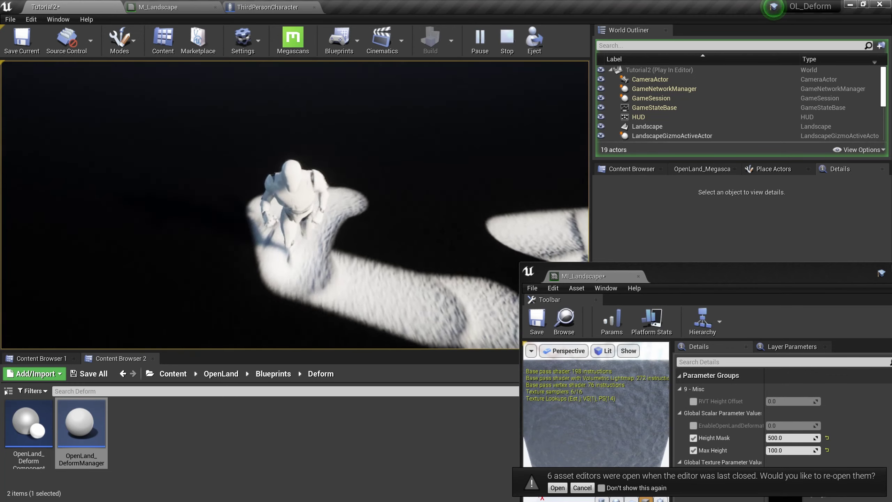
pyautogui.press('d')
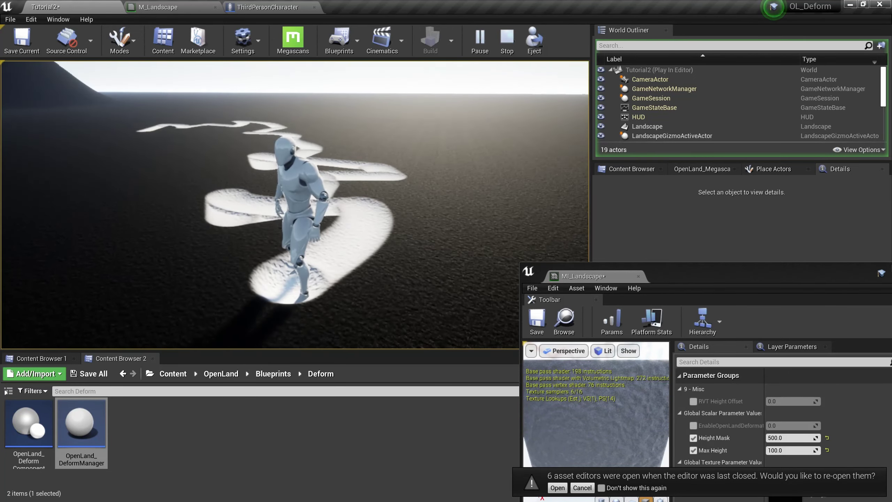
pyautogui.press('Escape')
# Step: Connect the Deform Mask output of Read_OpenLand_Deform_Data to Base Color of SetMaterialAttributes in M_Landscape
pyautogui.click(169, 7)
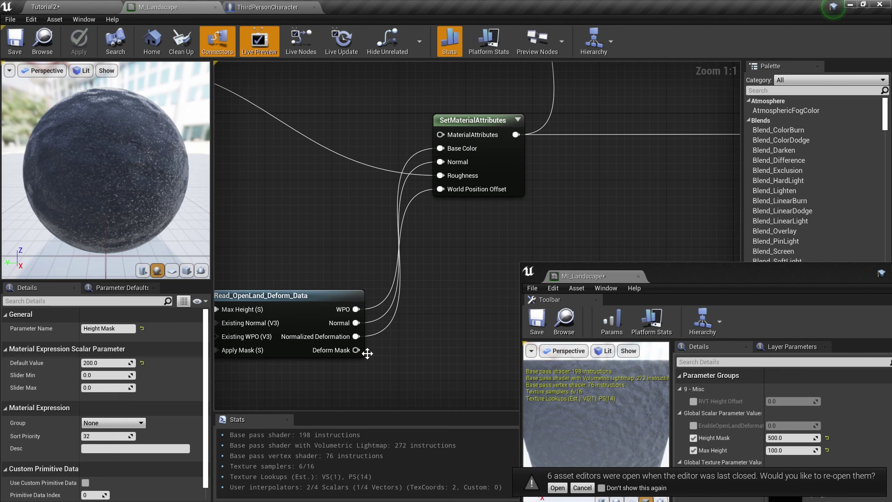
pyautogui.moveTo(365, 355)
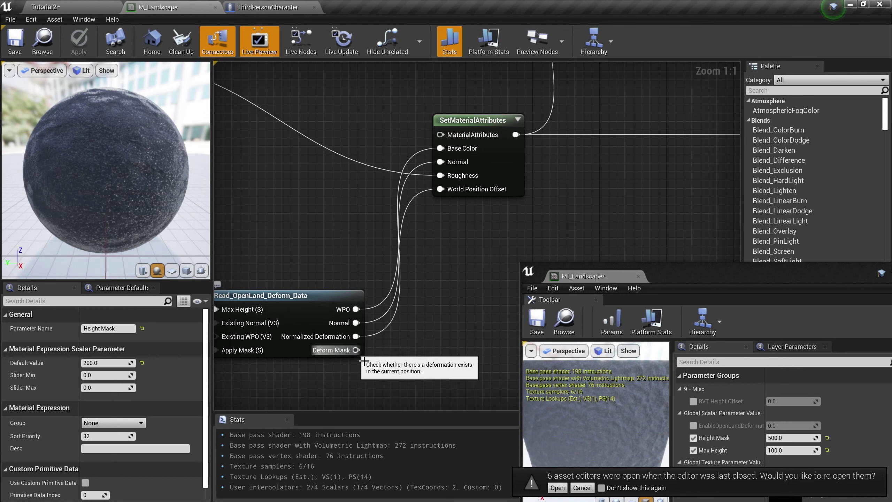
pyautogui.moveTo(356, 350); pyautogui.dragTo(440, 149)
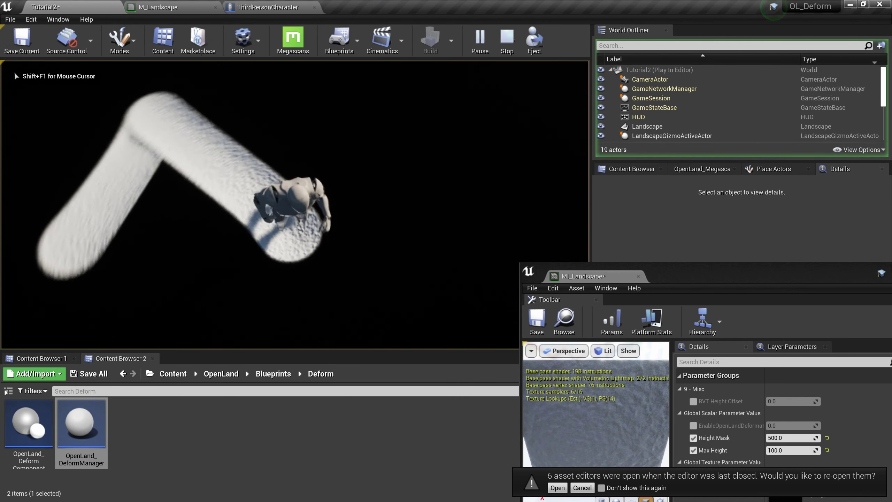
# Step: Run the character around the landscape in a Tutorial2 play session to examine the Deform Mask output
pyautogui.press('w')
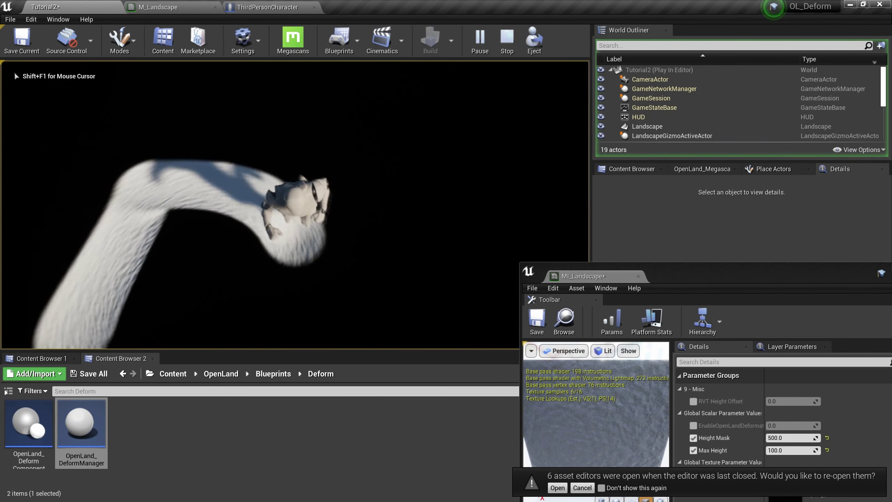
pyautogui.press('w')
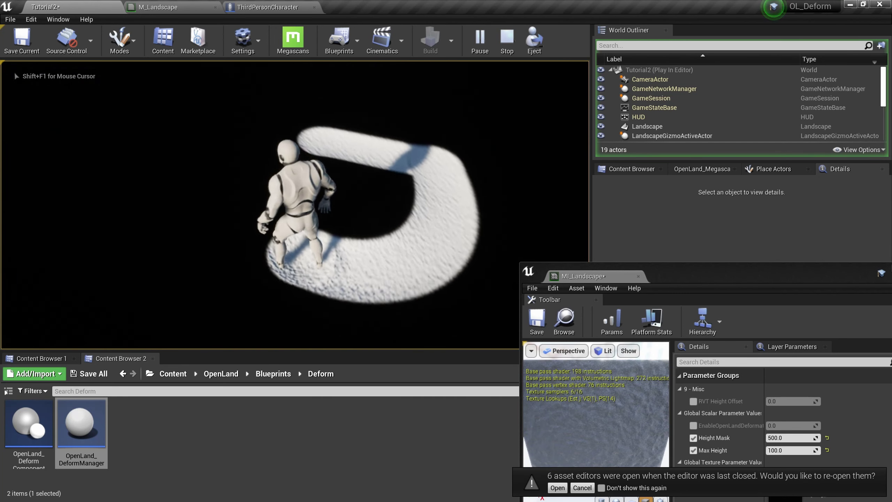
pyautogui.press('w')
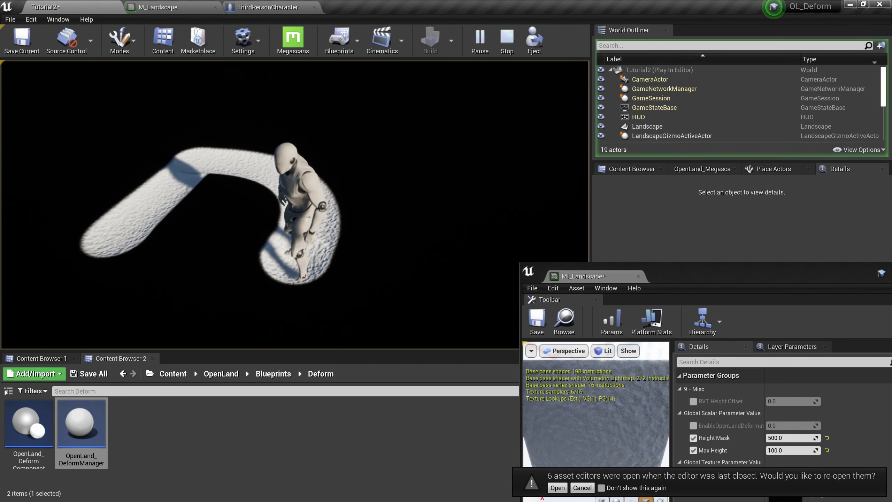
pyautogui.press('s')
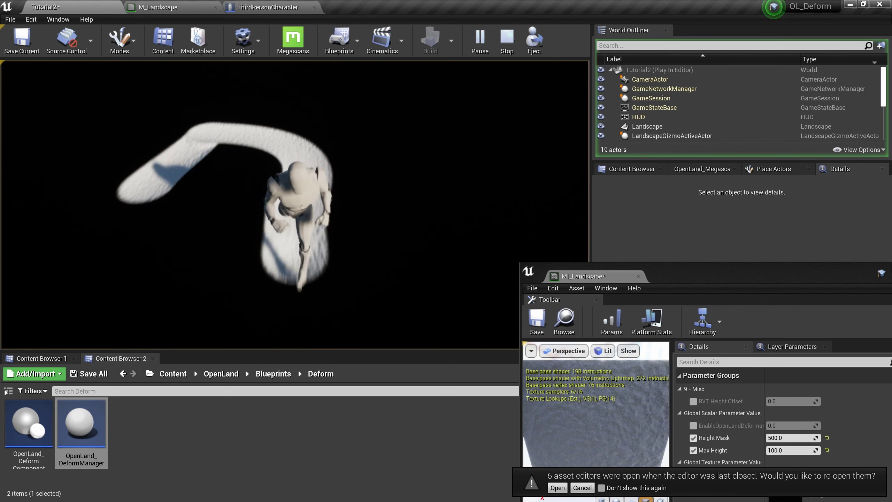
pyautogui.press('d')
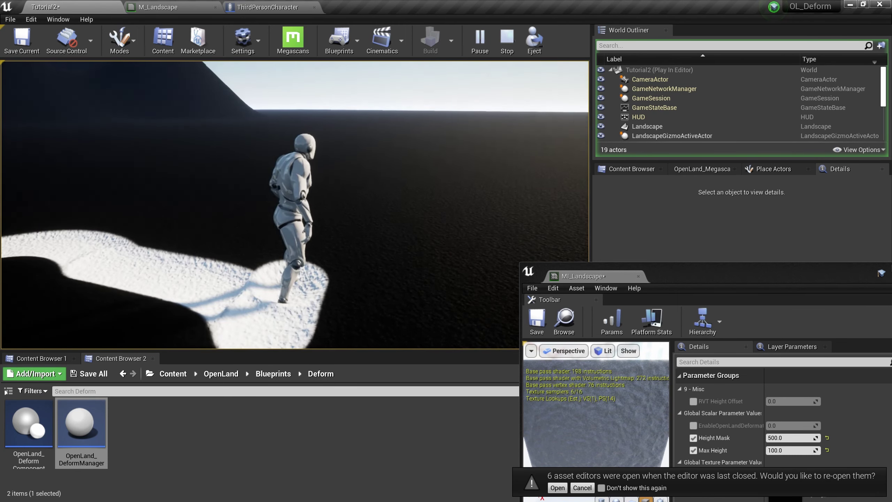
pyautogui.press('s')
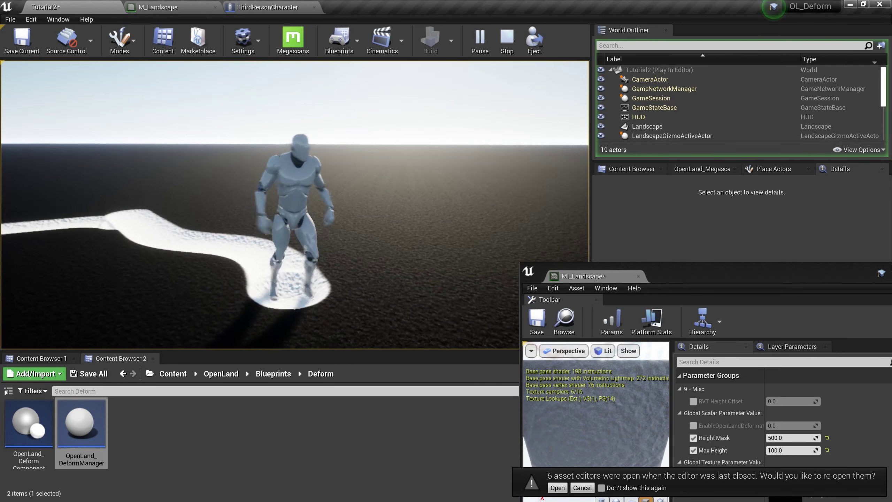
pyautogui.press('d')
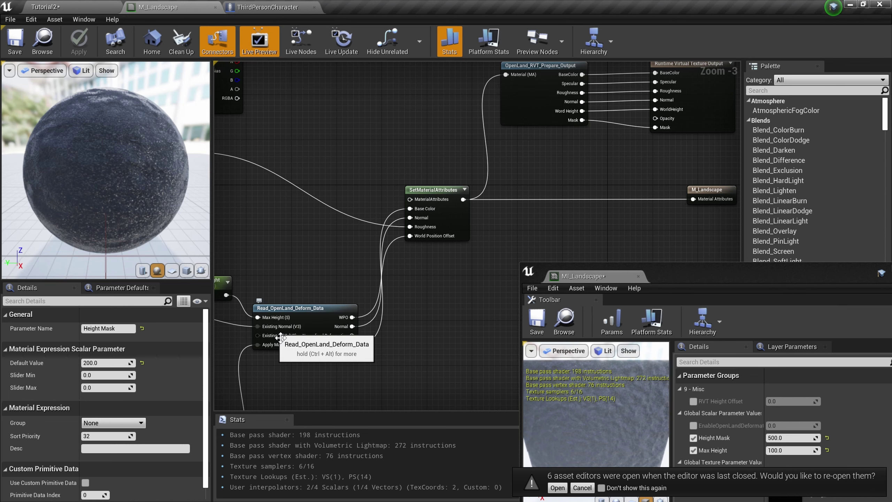
# Step: Enlarge the content browser area in Tutorial2 and open the M_OpenLand material from Content/OpenLand/Core/Materials
pyautogui.click(53, 7)
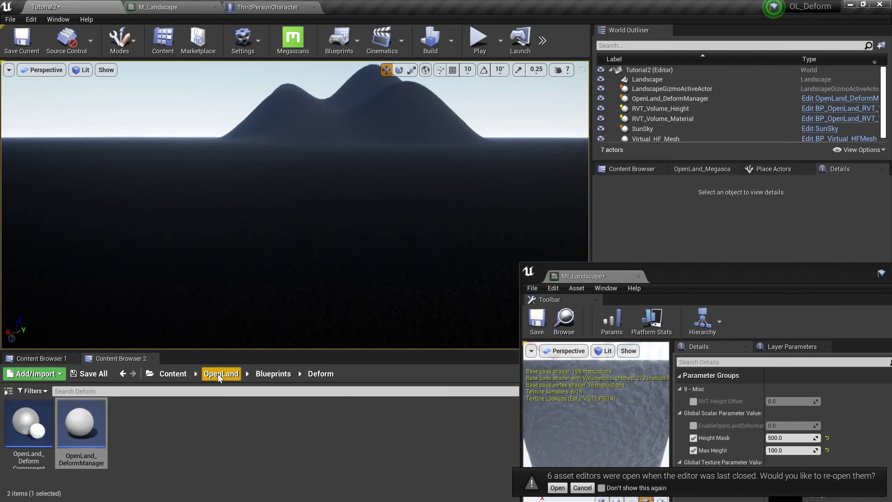
pyautogui.click(220, 375)
pyautogui.moveTo(688, 270); pyautogui.dragTo(834, 386)
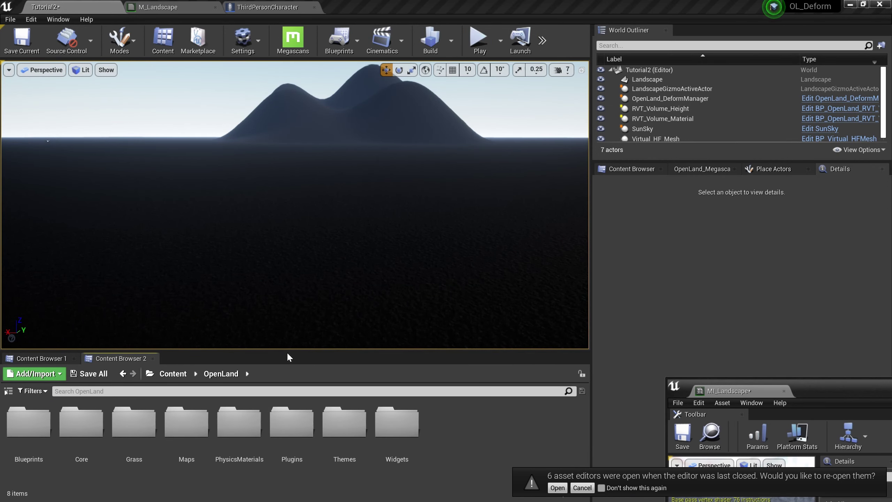
pyautogui.moveTo(326, 351); pyautogui.dragTo(281, 284)
pyautogui.doubleClick(81, 366)
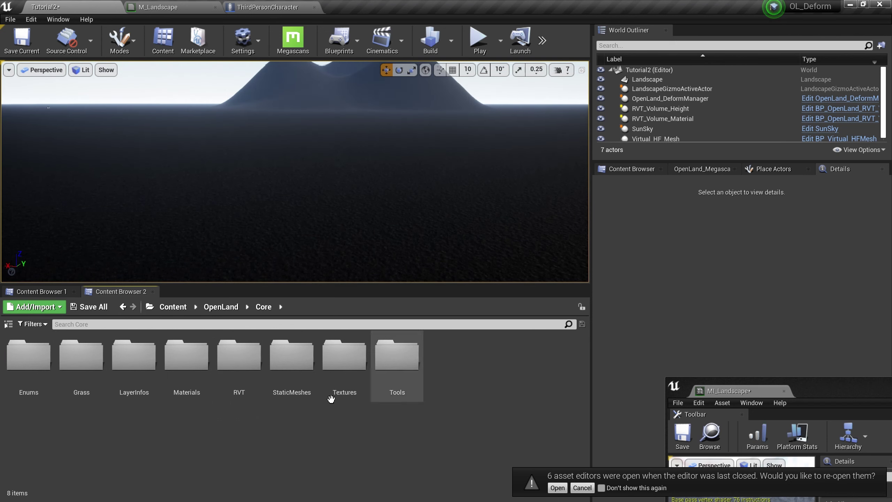
pyautogui.doubleClick(176, 373)
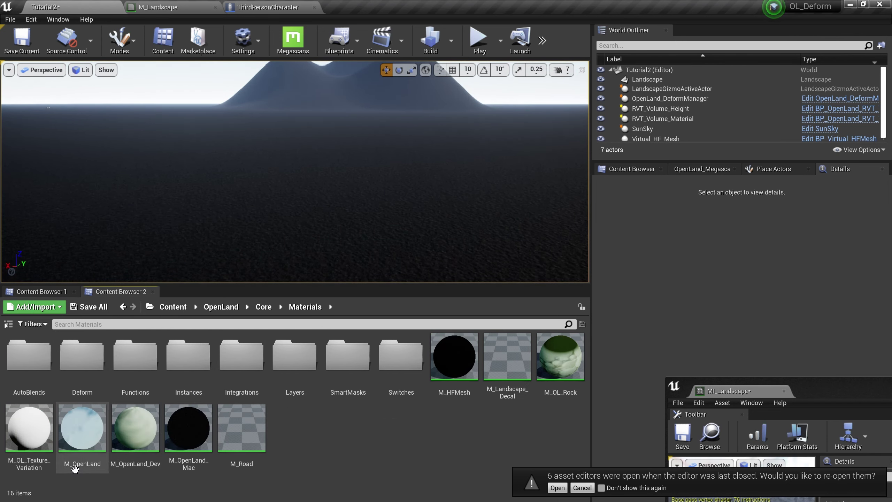
pyautogui.doubleClick(88, 455)
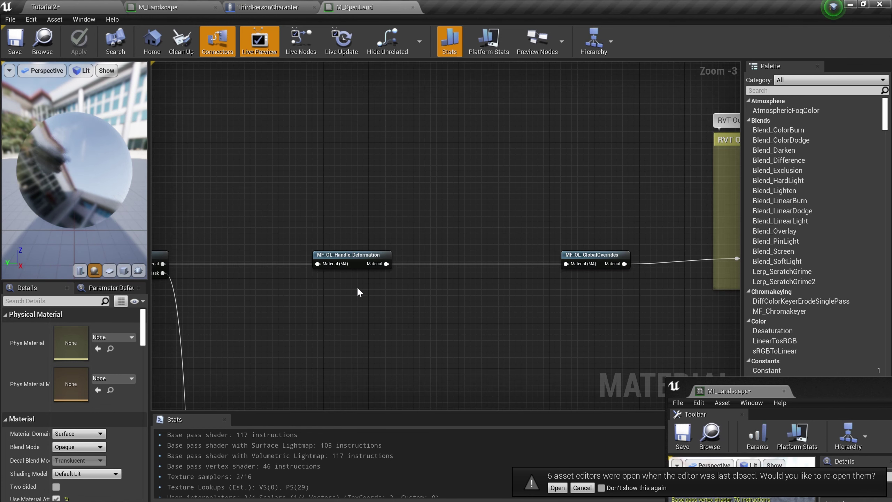
# Step: Compare M_Landscape with M_OpenLand and open the MF_OL_Handle_Deformation function from M_OpenLand's graph
pyautogui.click(165, 7)
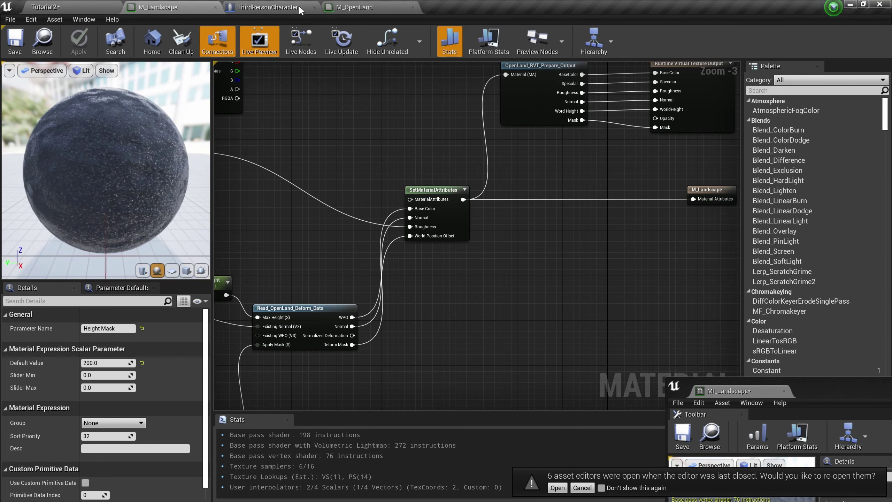
pyautogui.click(353, 7)
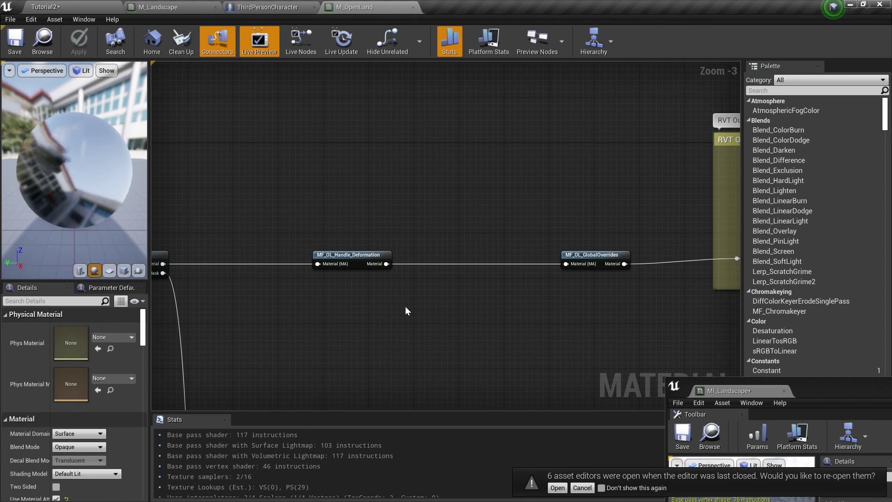
pyautogui.click(362, 264)
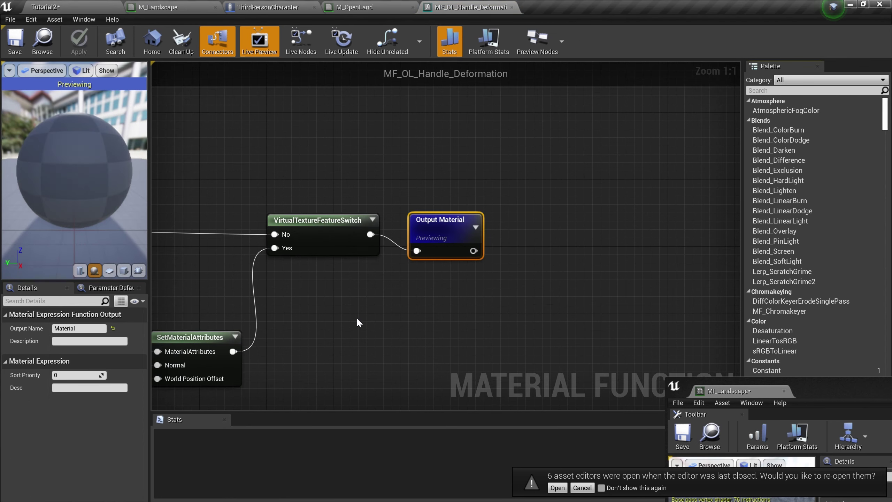
# Step: Examine how Read_OpenLand_Deform_Data connects to GetMaterialAttributes, SetMaterialAttributes and the output in MF_OL_Handle_Deformation
pyautogui.scroll(-5, 358, 323)
pyautogui.scroll(5, 330, 373)
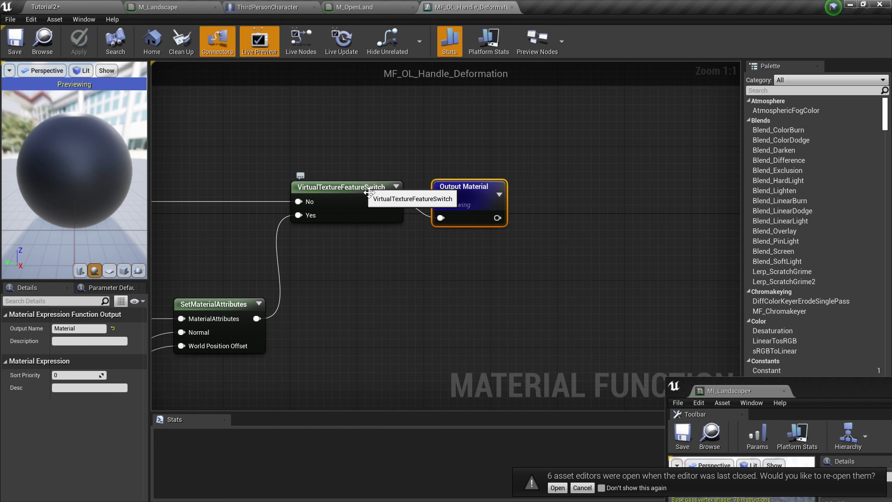
pyautogui.scroll(-6, 352, 261)
pyautogui.scroll(4, 225, 286)
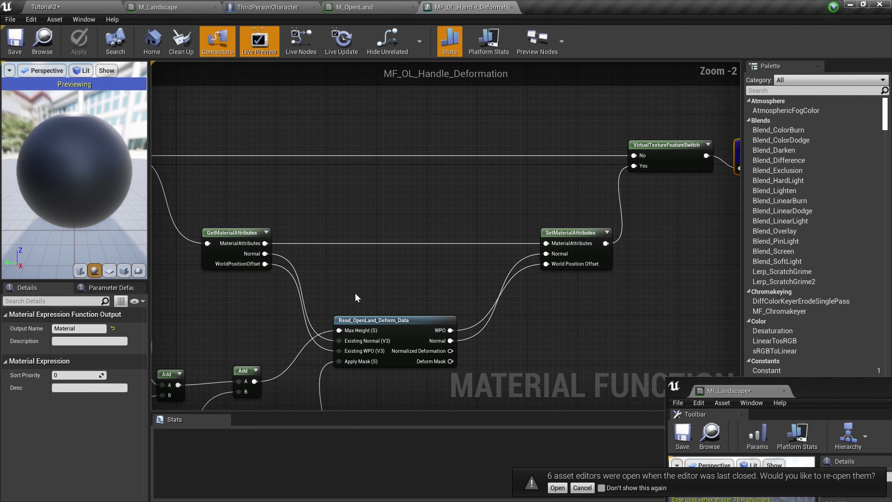
pyautogui.moveTo(357, 297); pyautogui.dragTo(330, 234, button='right')
pyautogui.scroll(1, 365, 273)
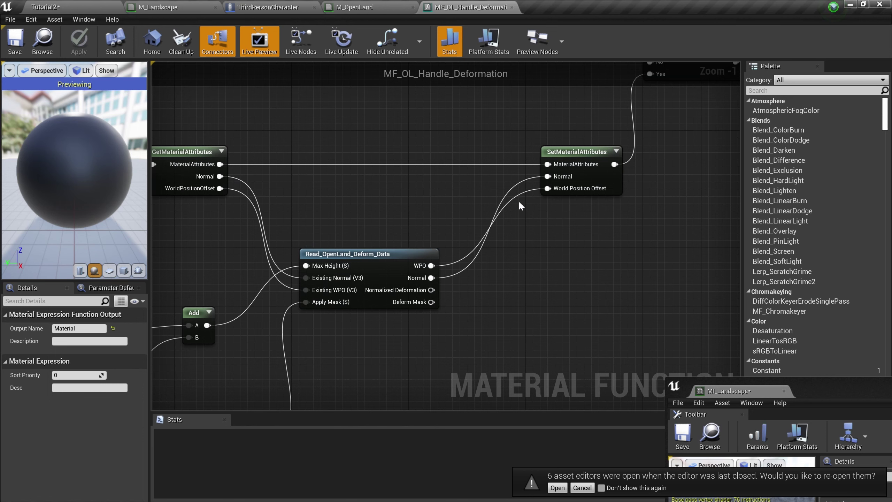
pyautogui.scroll(1, 396, 304)
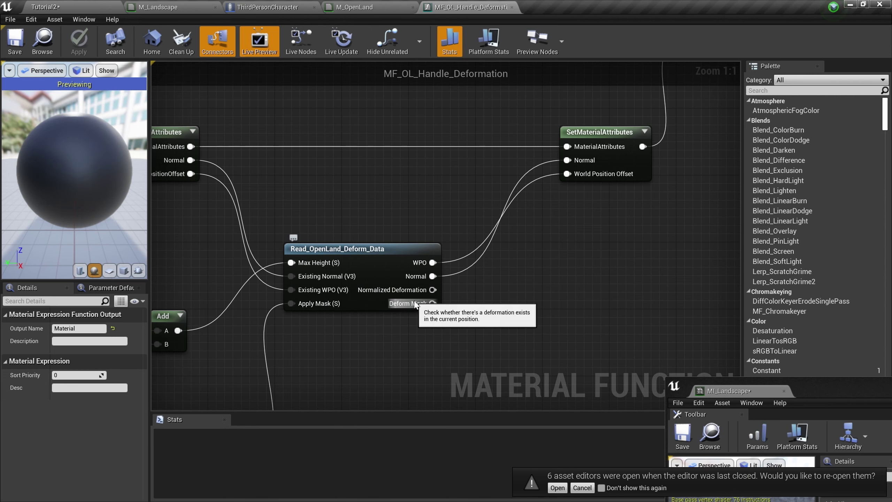
pyautogui.scroll(-4, 424, 324)
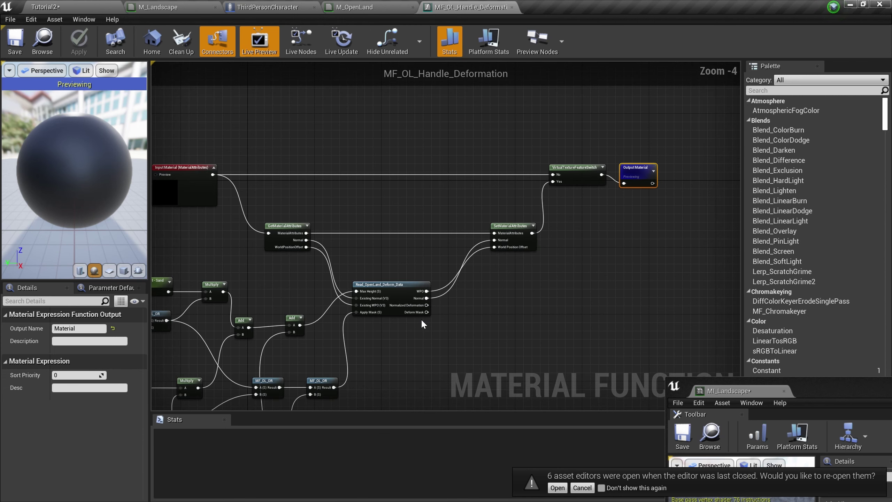
pyautogui.scroll(3, 528, 243)
# Step: Examine how the Sand, Custom1, Custom2 and Puddles layer samples and Deform Height parameters feed Max Height and Apply Mask
pyautogui.moveTo(423, 323); pyautogui.dragTo(543, 197, button='right')
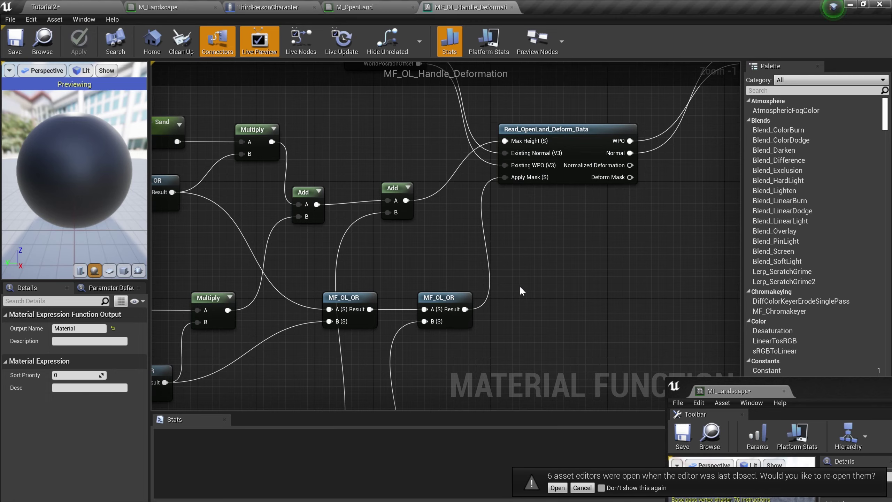
pyautogui.scroll(-3, 521, 288)
pyautogui.moveTo(346, 392); pyautogui.dragTo(323, 290, button='right')
pyautogui.scroll(1, 323, 290)
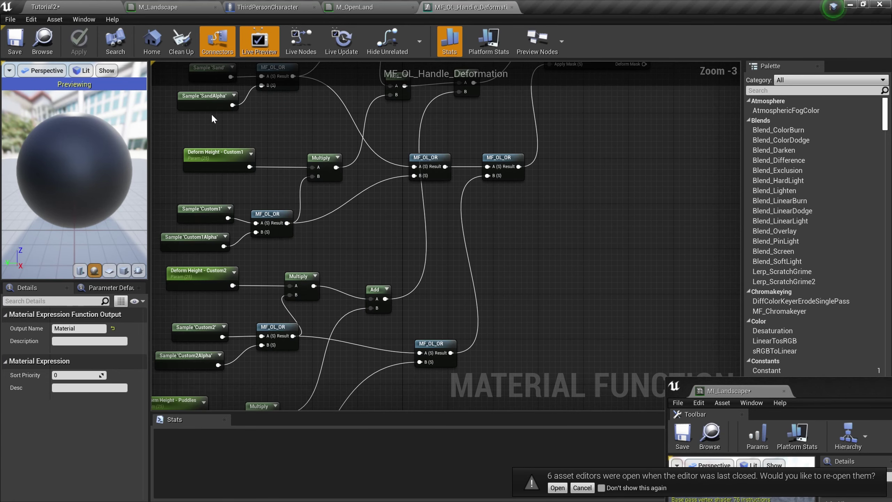
pyautogui.moveTo(214, 117); pyautogui.dragTo(264, 268, button='right')
pyautogui.click(269, 253)
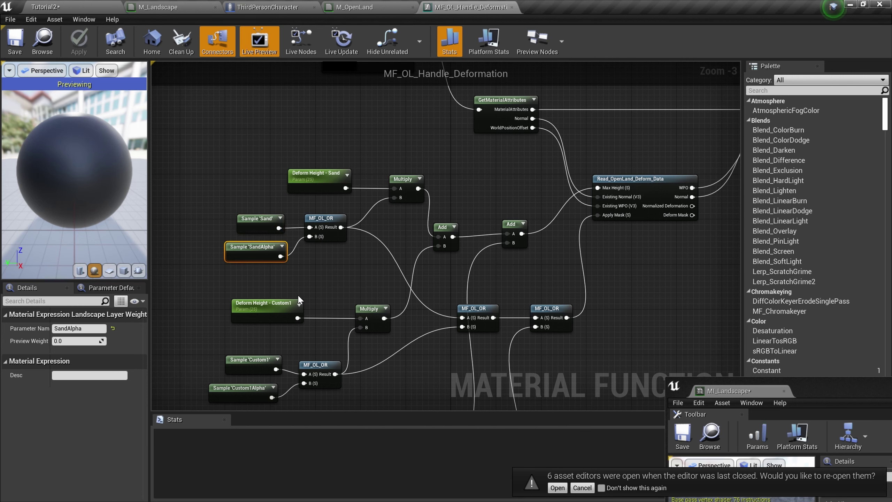
pyautogui.moveTo(285, 314); pyautogui.dragTo(293, 253, button='right')
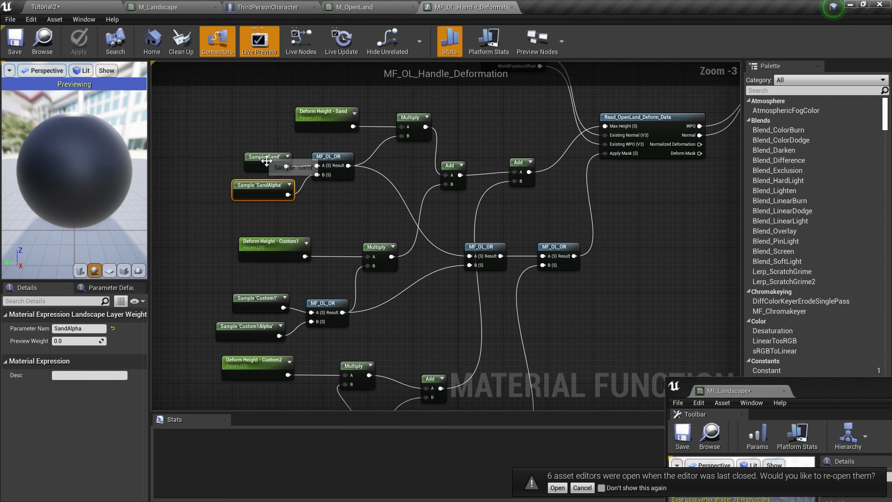
pyautogui.scroll(-2, 286, 257)
pyautogui.moveTo(271, 271); pyautogui.dragTo(271, 191, button='right')
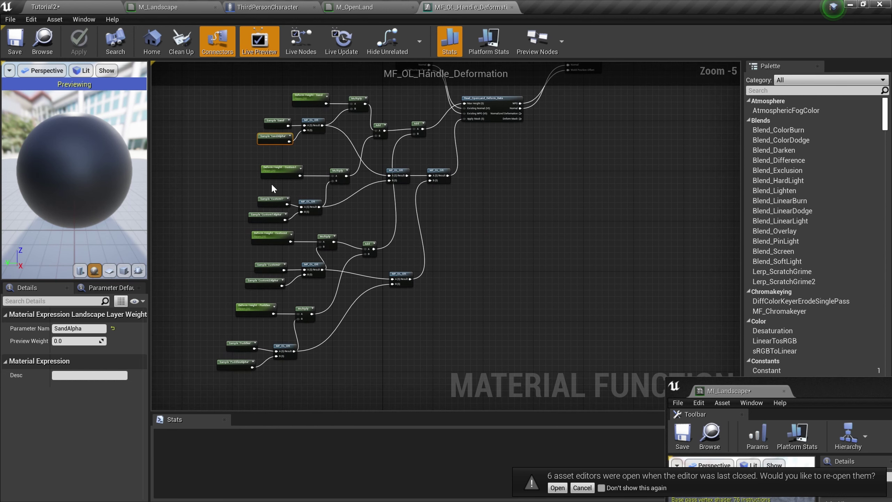
pyautogui.scroll(2, 272, 191)
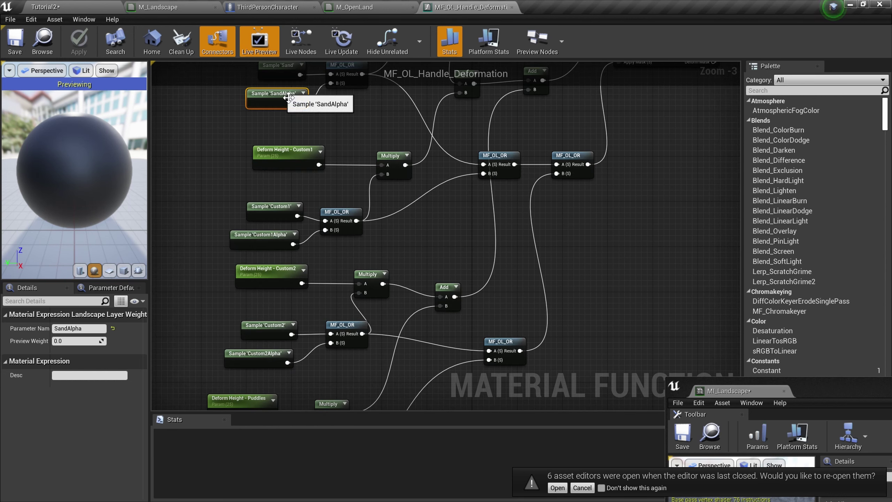
pyautogui.moveTo(308, 363); pyautogui.dragTo(237, 416, button='right')
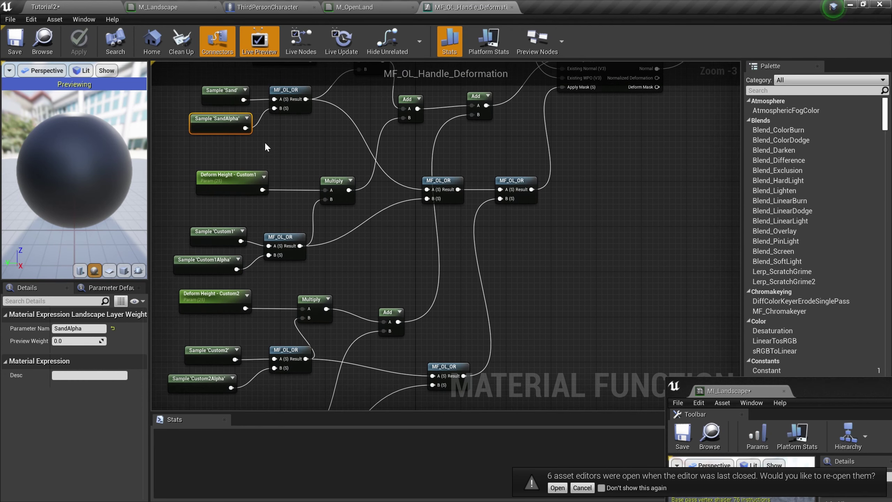
pyautogui.moveTo(471, 237); pyautogui.dragTo(337, 325, button='right')
pyautogui.moveTo(415, 260); pyautogui.dragTo(516, 174, button='right')
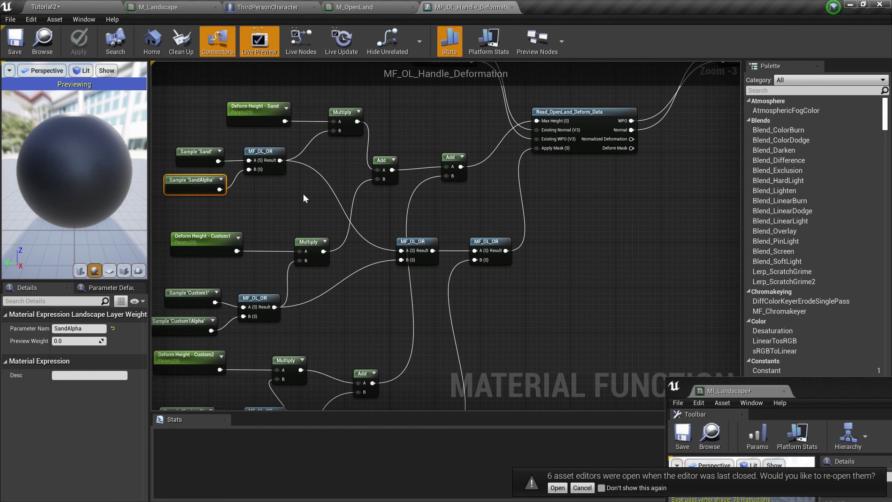
# Step: Examine how the Sand and Custom1 deform heights and MF_OL_OR masks combine into Read_OpenLand_Deform_Data's Max Height and Apply Mask inputs
pyautogui.scroll(1, 549, 133)
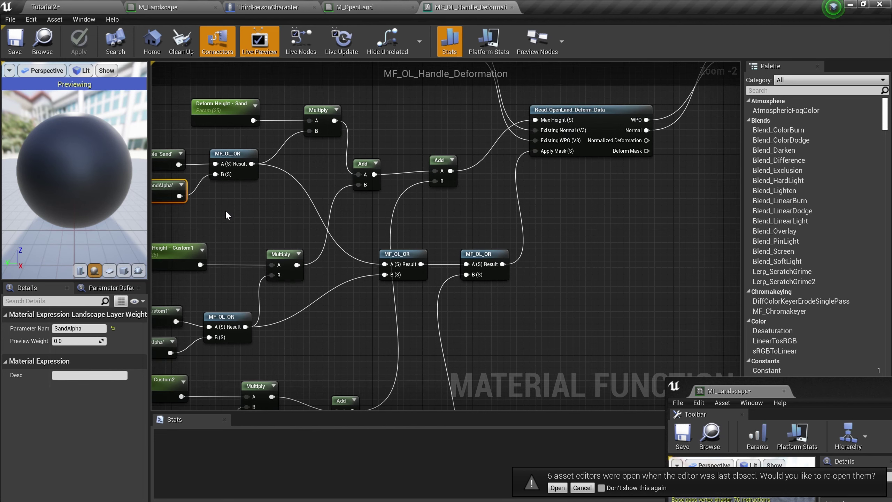
pyautogui.moveTo(225, 212); pyautogui.dragTo(329, 238, button='right')
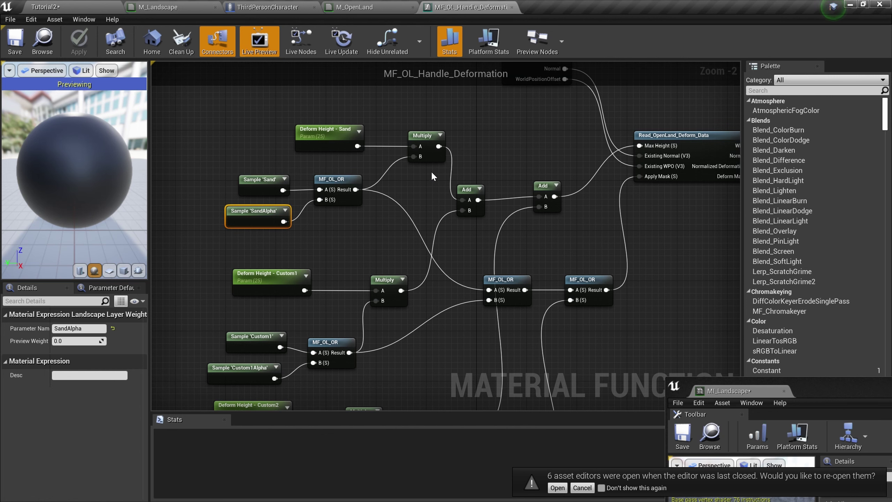
pyautogui.moveTo(429, 235); pyautogui.dragTo(348, 214, button='right')
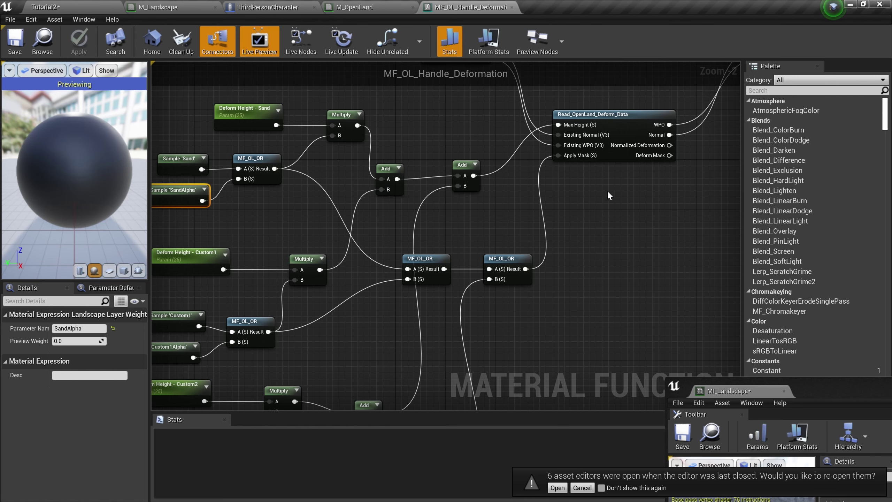
pyautogui.moveTo(634, 195); pyautogui.dragTo(549, 253, button='right')
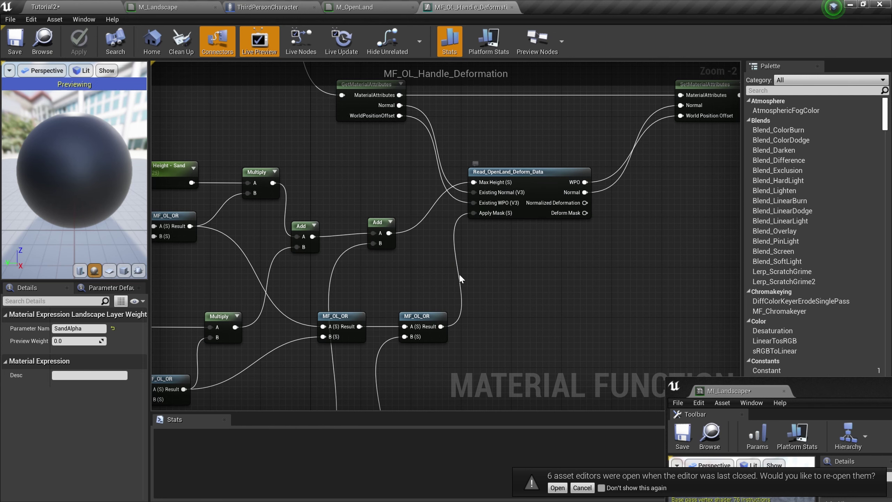
pyautogui.scroll(-1, 339, 286)
pyautogui.scroll(1, 339, 286)
pyautogui.moveTo(204, 303); pyautogui.dragTo(467, 278, button='right')
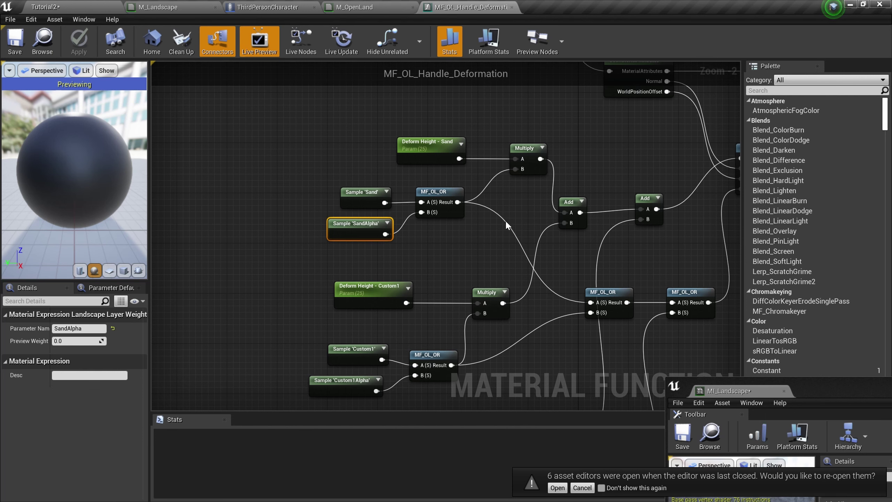
pyautogui.moveTo(659, 185); pyautogui.dragTo(425, 238, button='right')
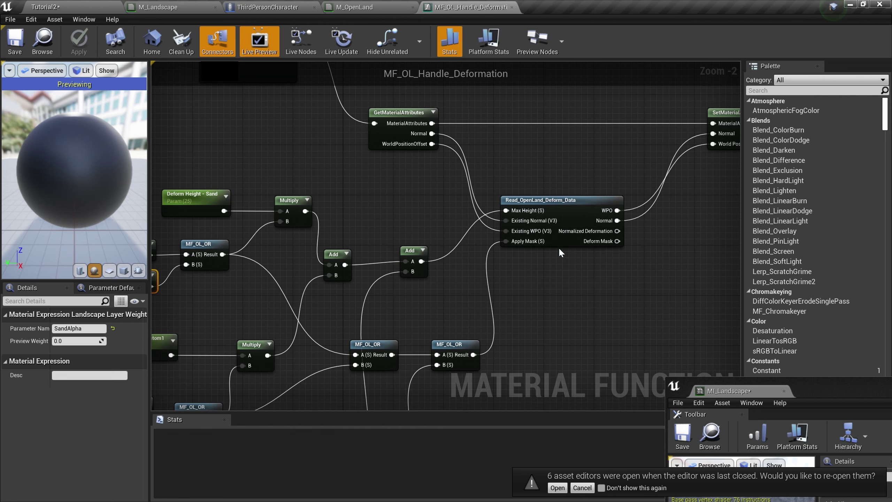
# Step: Open the Read_OpenLand_Deform_Data function from the MF_OL_Handle_Deformation graph
pyautogui.scroll(1, 566, 208)
pyautogui.scroll(1, 567, 208)
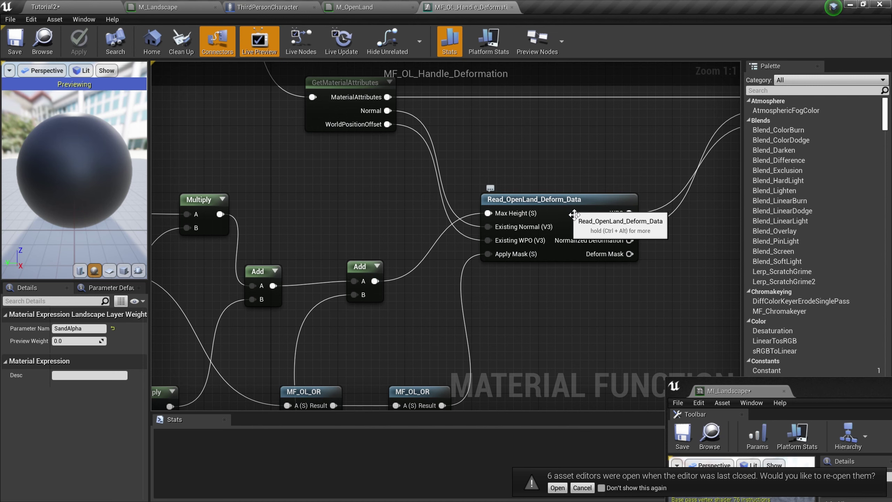
pyautogui.doubleClick(574, 215)
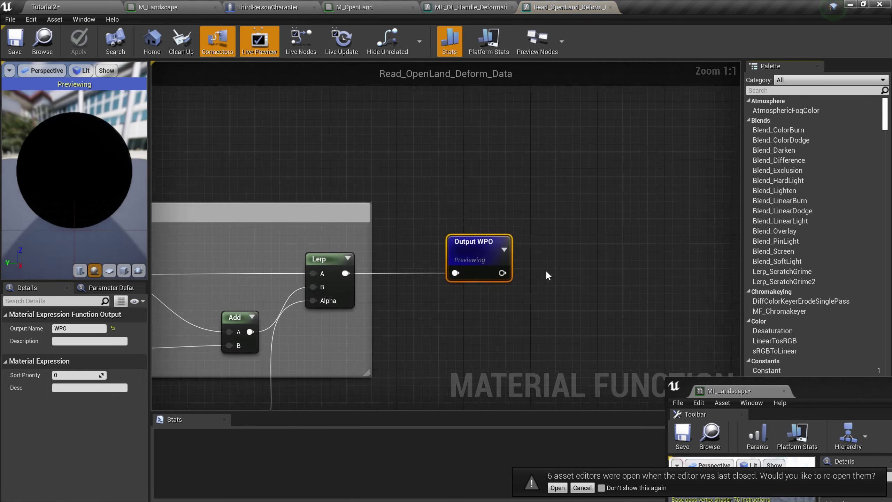
# Step: Examine the Triangle Points XY, Units Per Pixel and Calculate Normal sections of the Read_OpenLand_Deform_Data graph
pyautogui.scroll(-6, 546, 271)
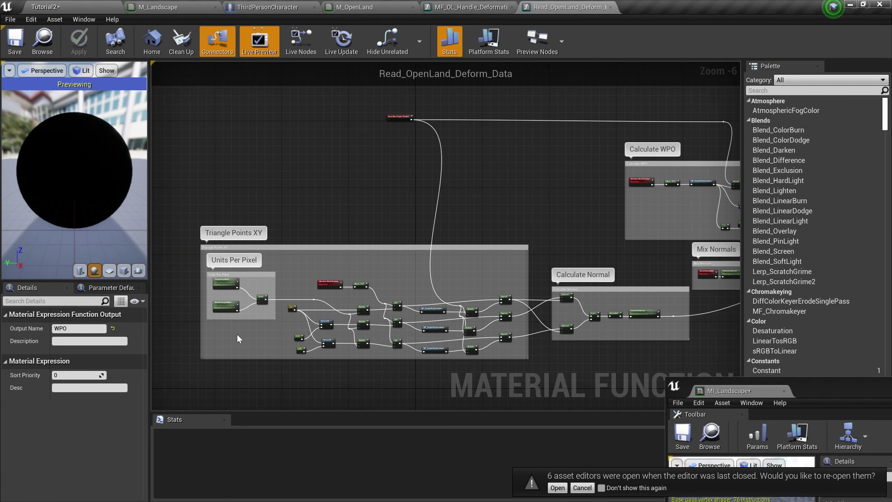
pyautogui.scroll(2, 237, 335)
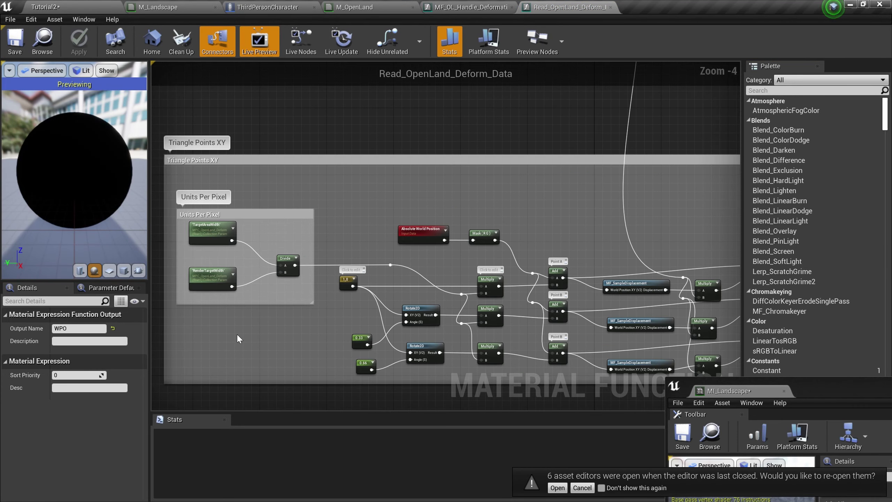
pyautogui.scroll(-2, 237, 339)
pyautogui.moveTo(626, 400); pyautogui.dragTo(523, 344, button='right')
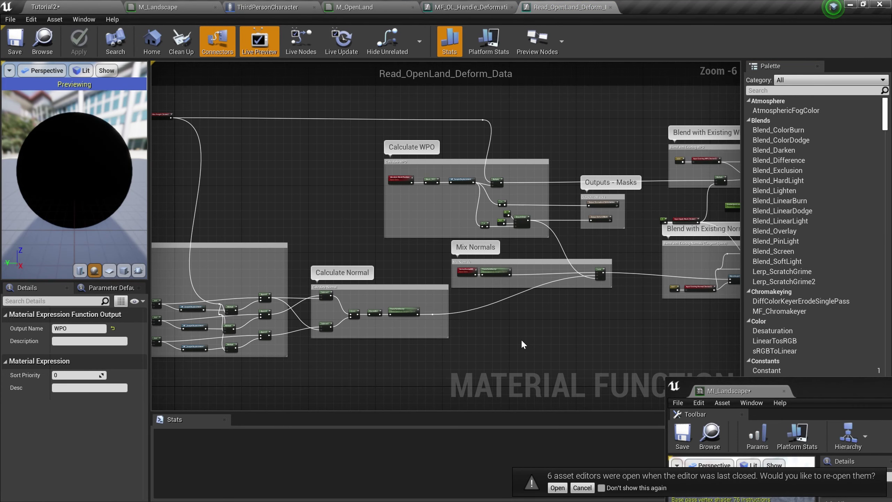
pyautogui.scroll(3, 452, 328)
pyautogui.moveTo(450, 331); pyautogui.dragTo(563, 325, button='right')
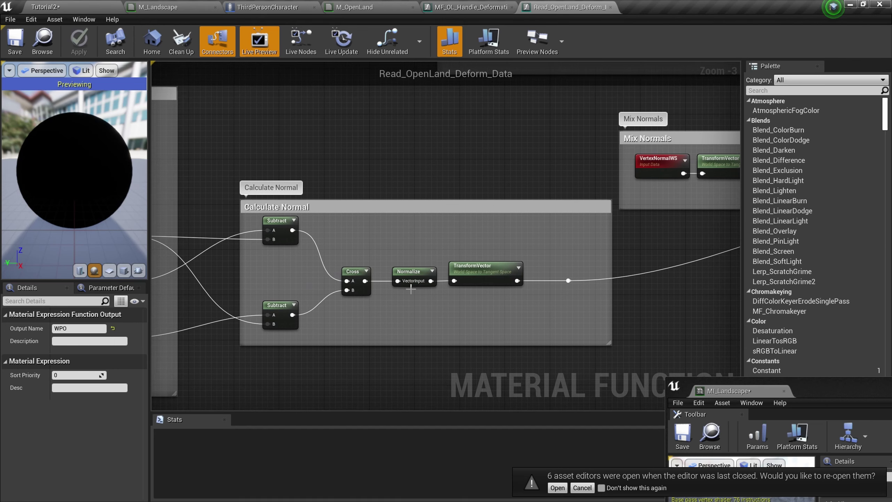
pyautogui.scroll(-3, 647, 331)
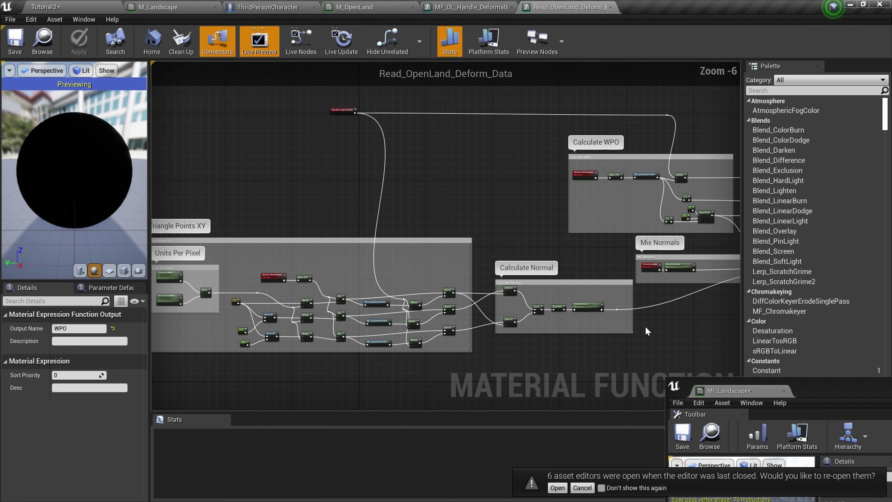